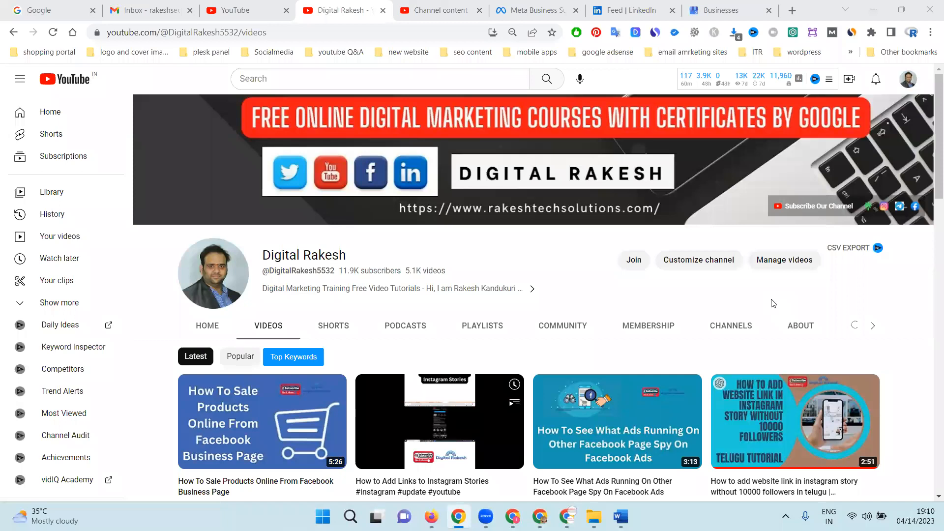
# Open the draft "How To Share Facebook Post On Linkedin And Twitter Step By Step Tutorial 2023" for editing in YouTube Studio.
pyautogui.scroll(-1, 772, 302)
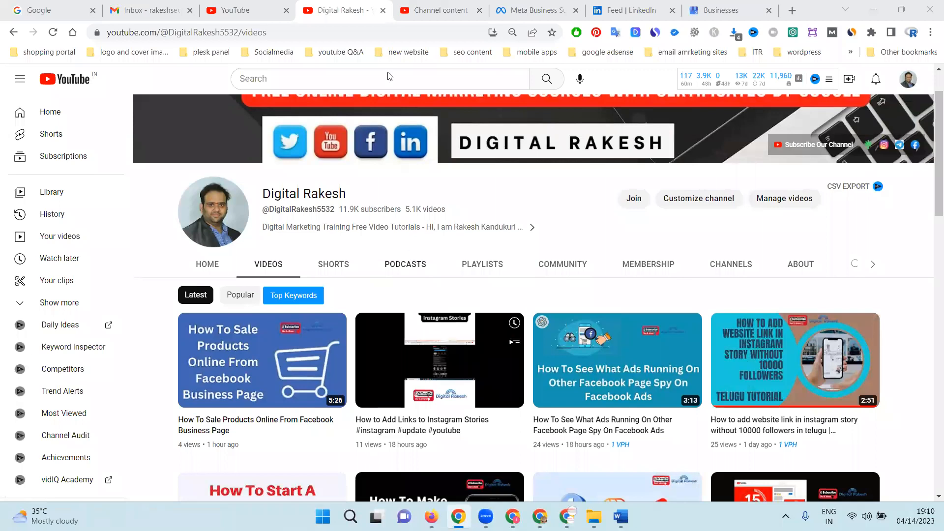
pyautogui.click(426, 6)
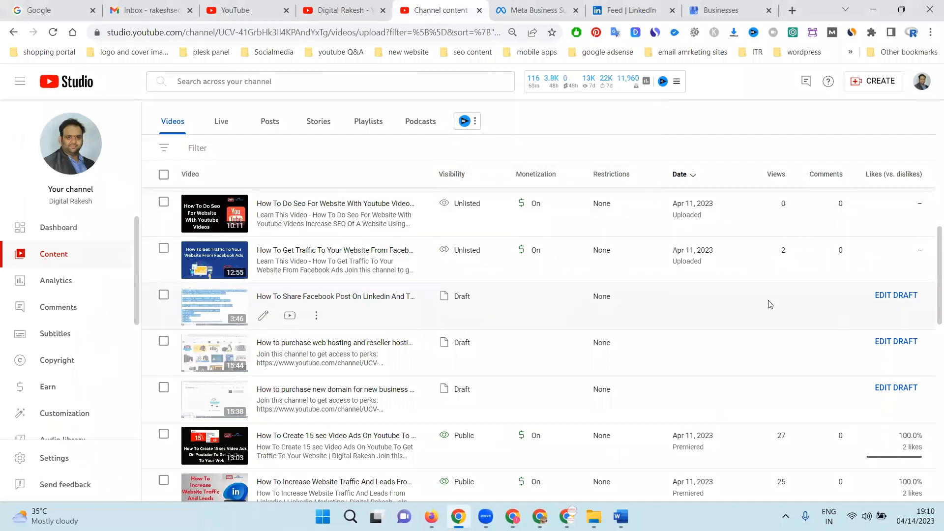
pyautogui.click(889, 295)
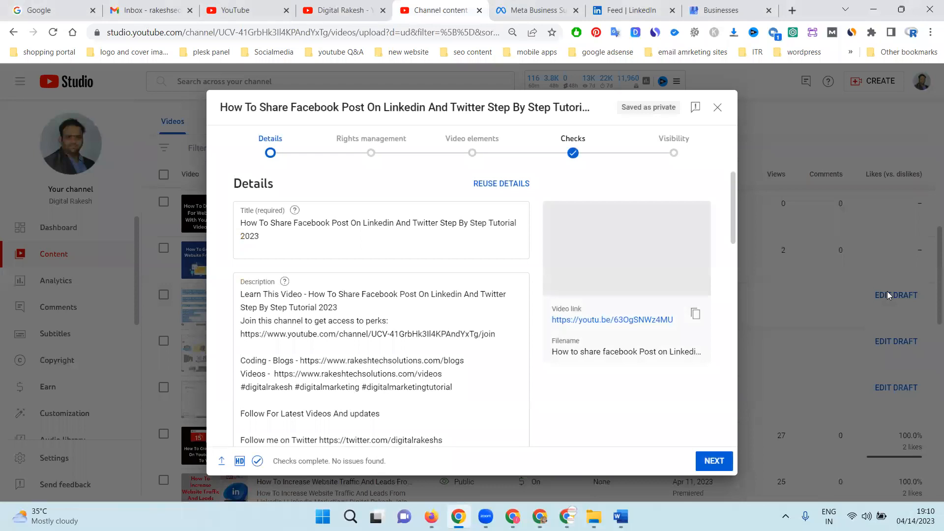
# Append "| Digital Rakesh" to the end of the draft video's title.
pyautogui.click(323, 236)
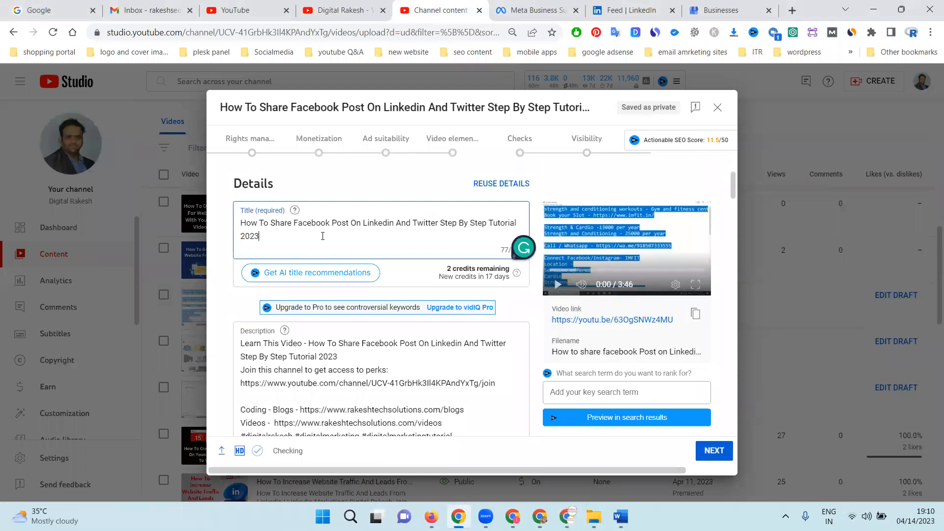
pyautogui.write('| ')
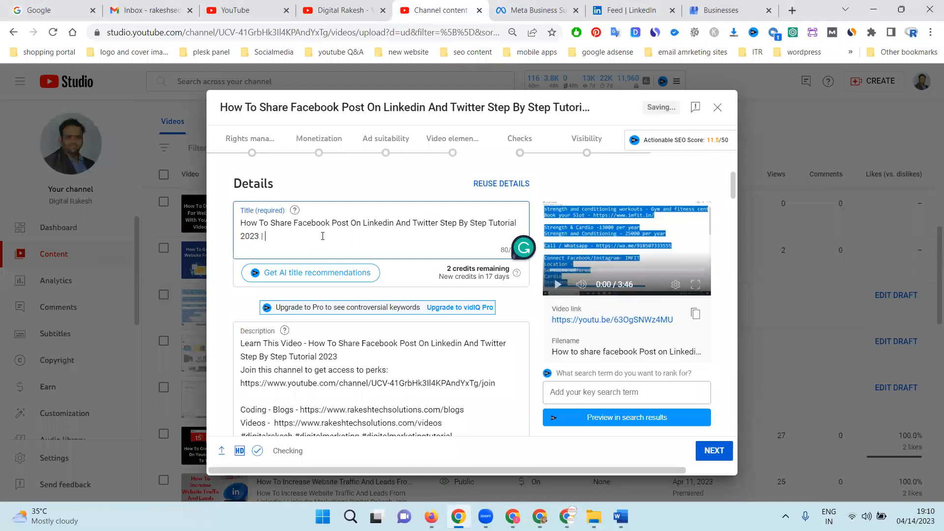
pyautogui.write('Digital Rakesh')
# Replace the description's opening "Learn This Video" sentence with a copy of the full video title, followed by a blank line.
pyautogui.hotkey('ctrl', 'a')
pyautogui.hotkey('ctrl', 'c')
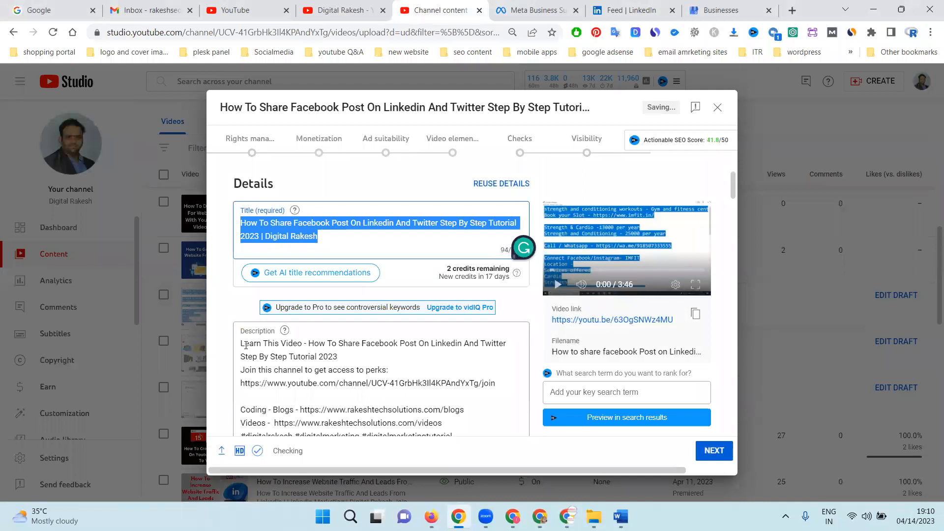
pyautogui.moveTo(338, 358); pyautogui.dragTo(234, 334)
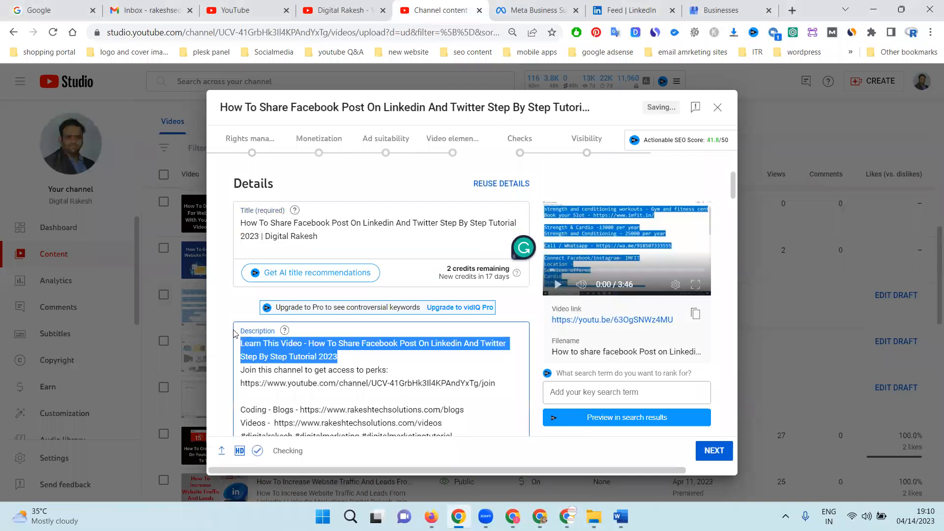
pyautogui.hotkey('ctrl', 'v')
pyautogui.press('Return')
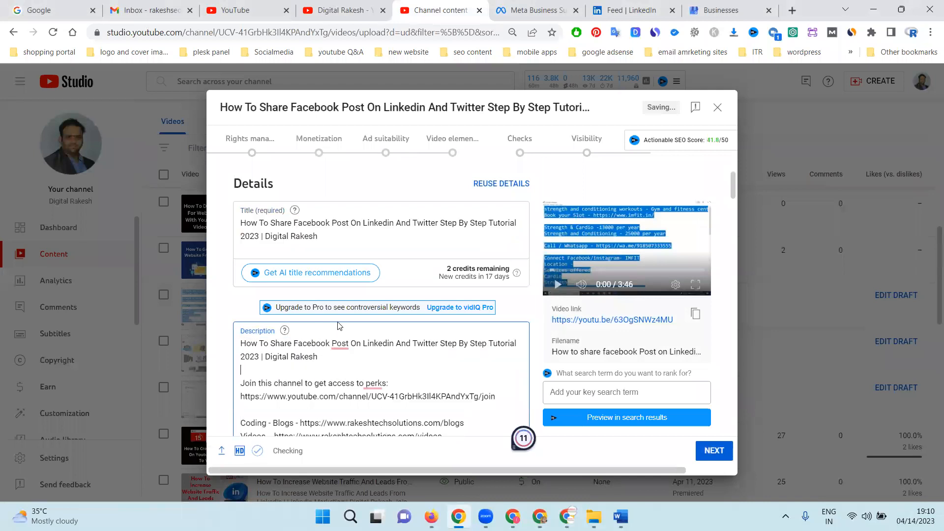
# Insert the hashtags #linkedin and #facebook in front of #digitalrakesh in the description.
pyautogui.scroll(-1, 344, 285)
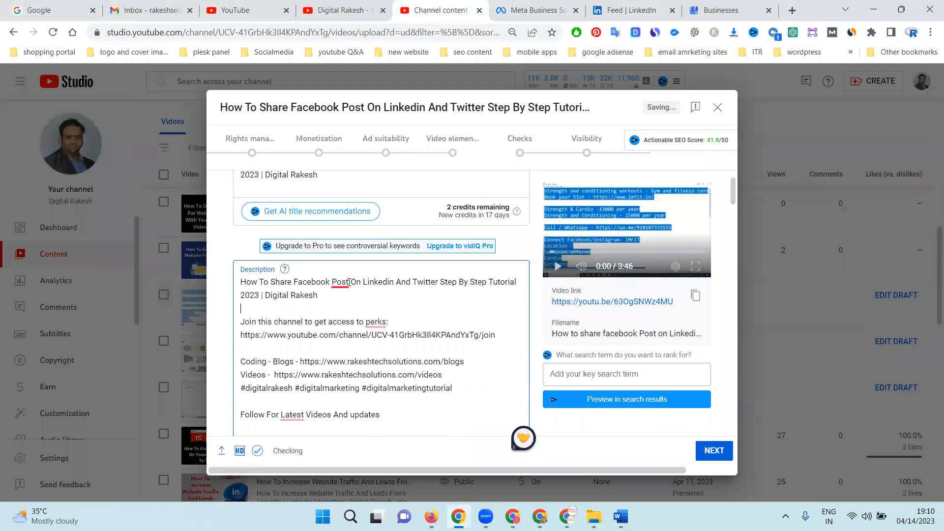
pyautogui.click(243, 390)
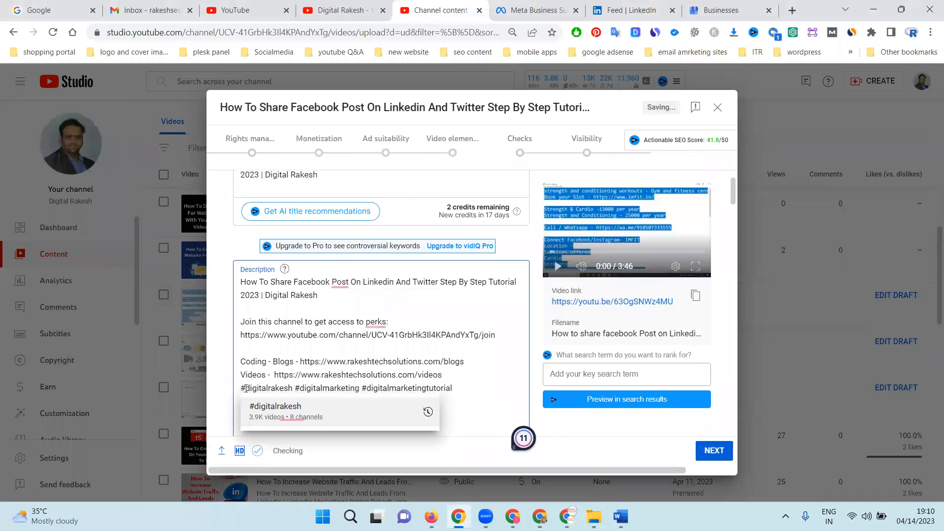
pyautogui.write('#linkedin ')
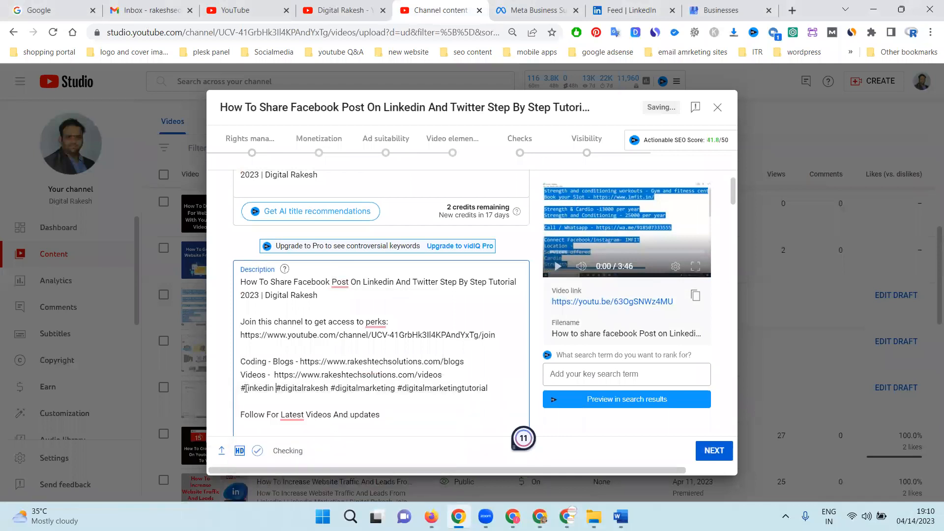
pyautogui.write('#facebo')
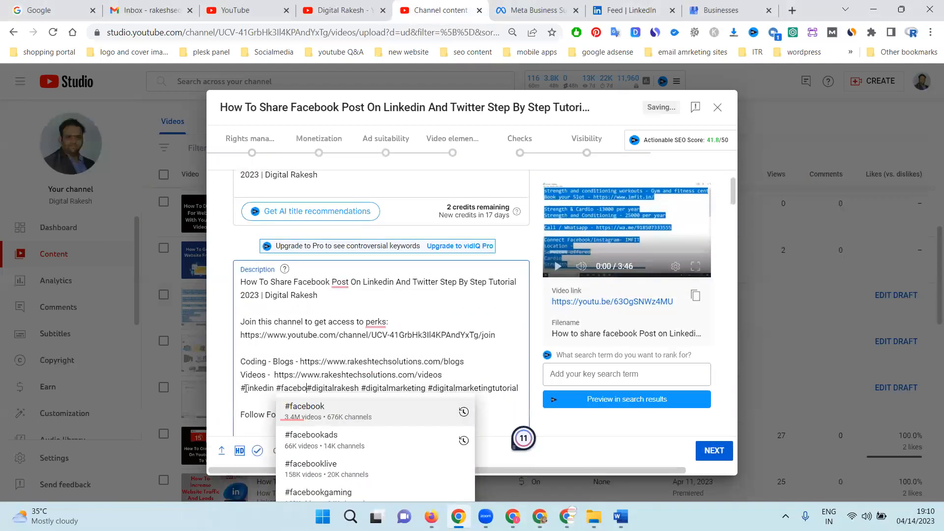
pyautogui.write('ok ')
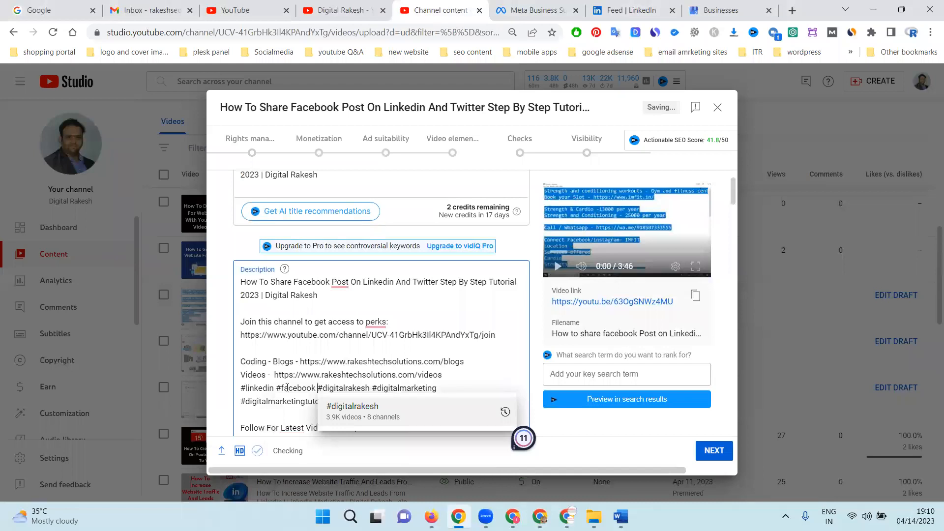
pyautogui.write('#twitter')
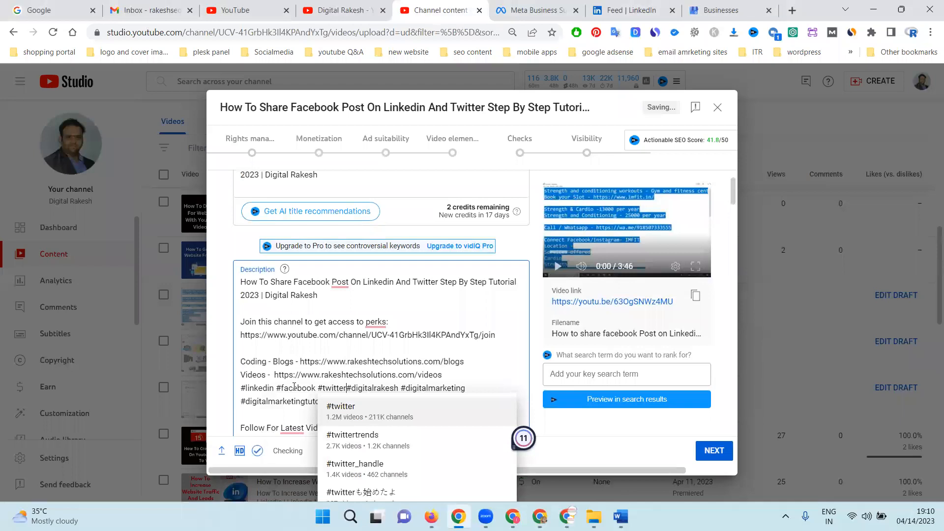
pyautogui.hotkey('shift', 'Left')
pyautogui.hotkey('shift', 'Left')
pyautogui.hotkey('shift', 'Left')
pyautogui.hotkey('shift', 'Left')
pyautogui.hotkey('shift', 'Left')
pyautogui.hotkey('shift', 'Left')
pyautogui.hotkey('shift', 'Left')
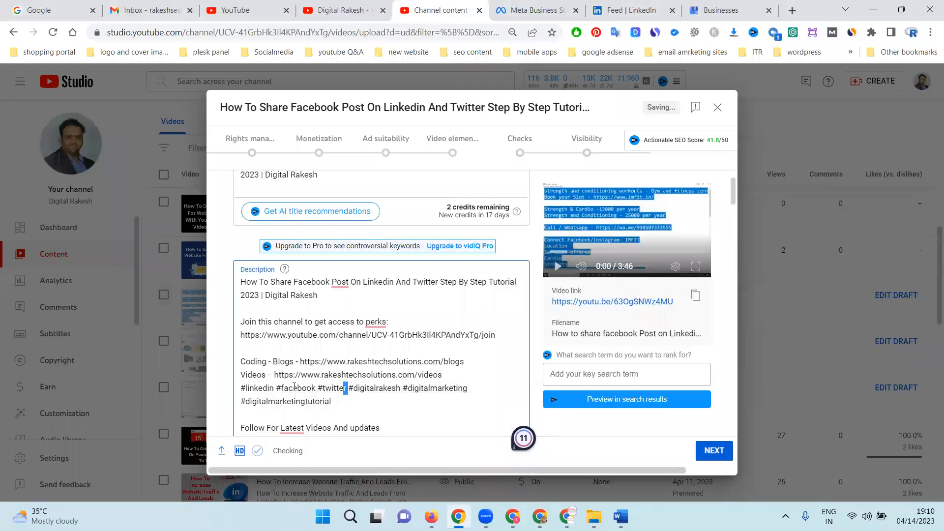
pyautogui.press('BackSpace')
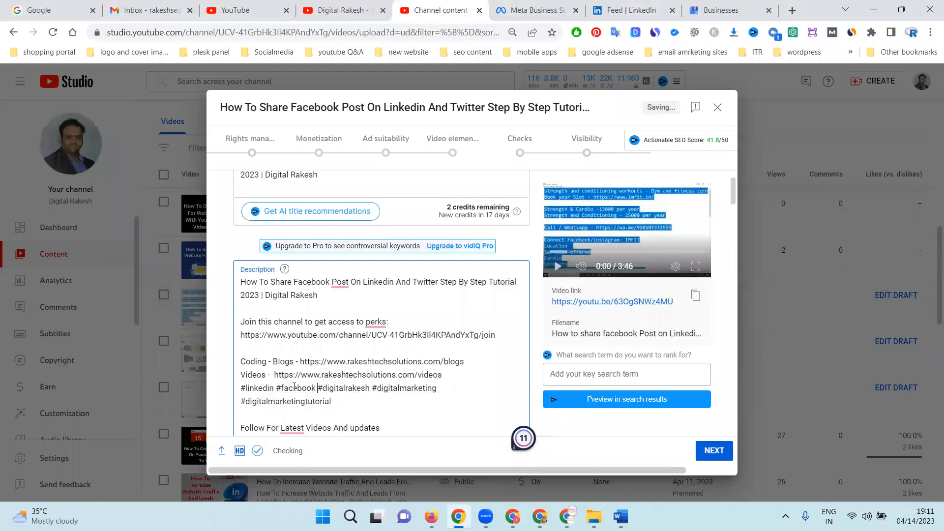
# Insert the hashtag #twitter between #digitalrakesh and #digitalmarketing in the description.
pyautogui.write('#twitter')
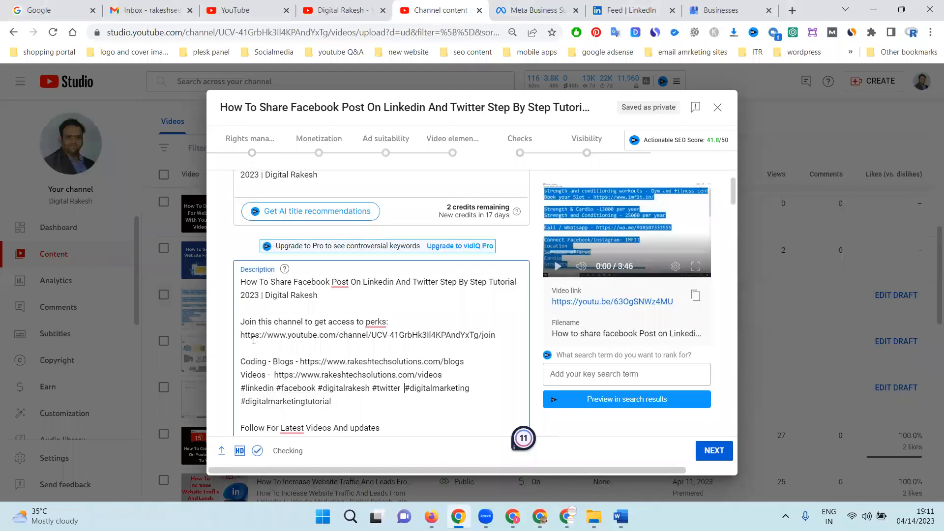
pyautogui.click(269, 389)
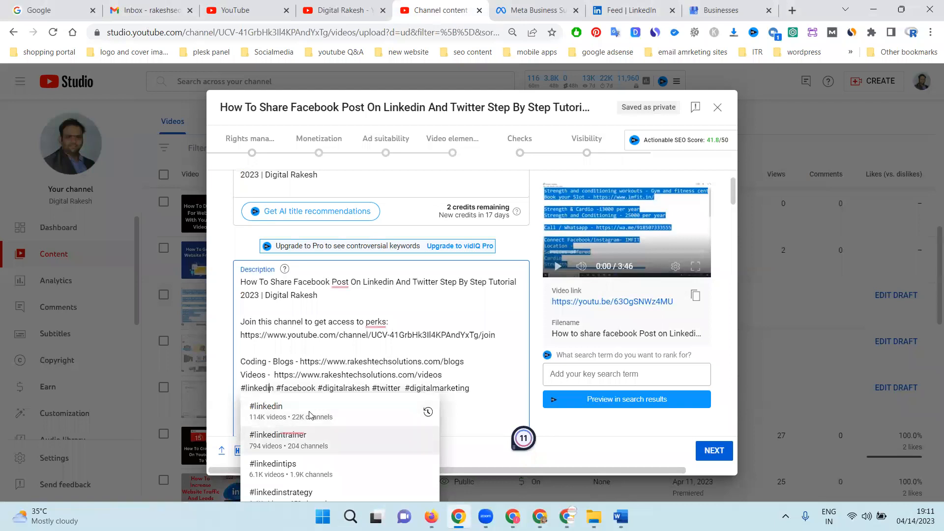
# Search Google for "vidiq toolbar" and open vidIQ's YouTube extension page in a new tab.
pyautogui.click(43, 10)
pyautogui.write('vid')
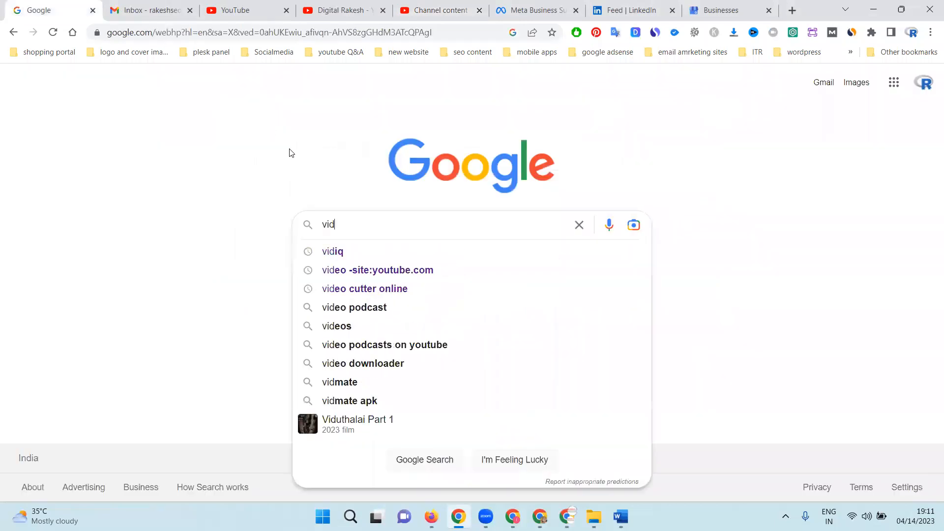
pyautogui.write('iq toolbar')
pyautogui.press('Return')
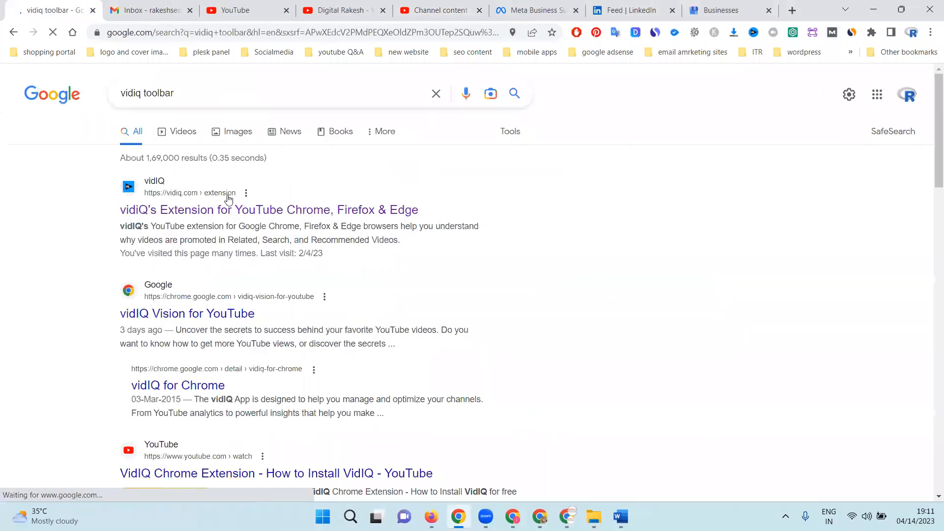
pyautogui.middleClick(237, 211)
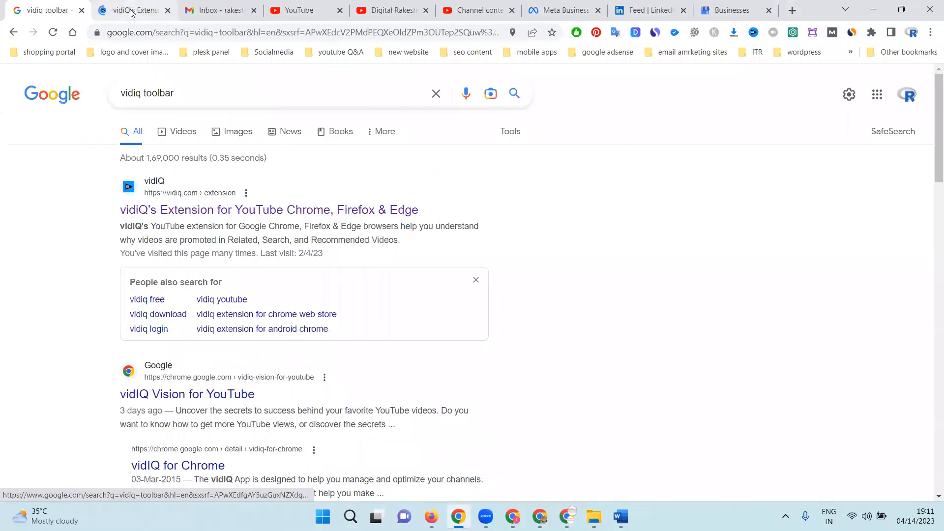
pyautogui.click(132, 13)
# Return to the Google results and shorten the search query to "vidiq".
pyautogui.click(47, 10)
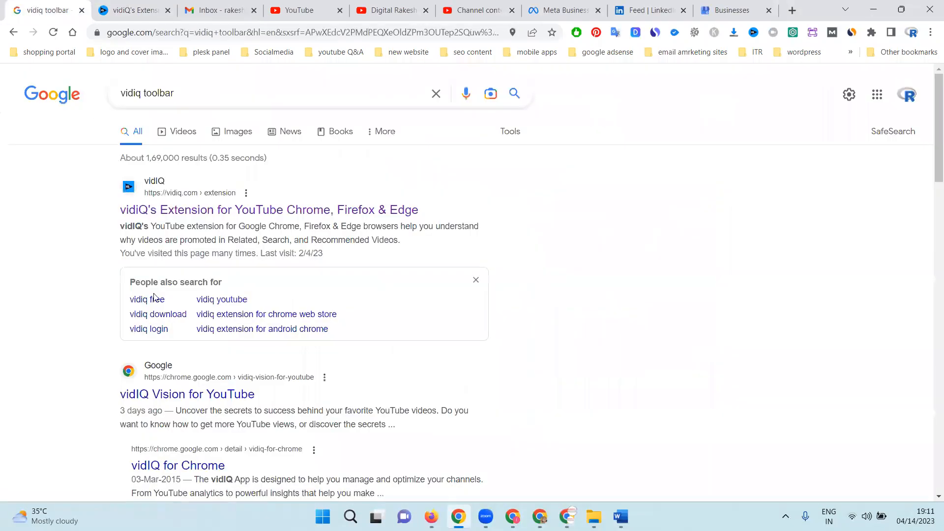
pyautogui.scroll(-4, 161, 409)
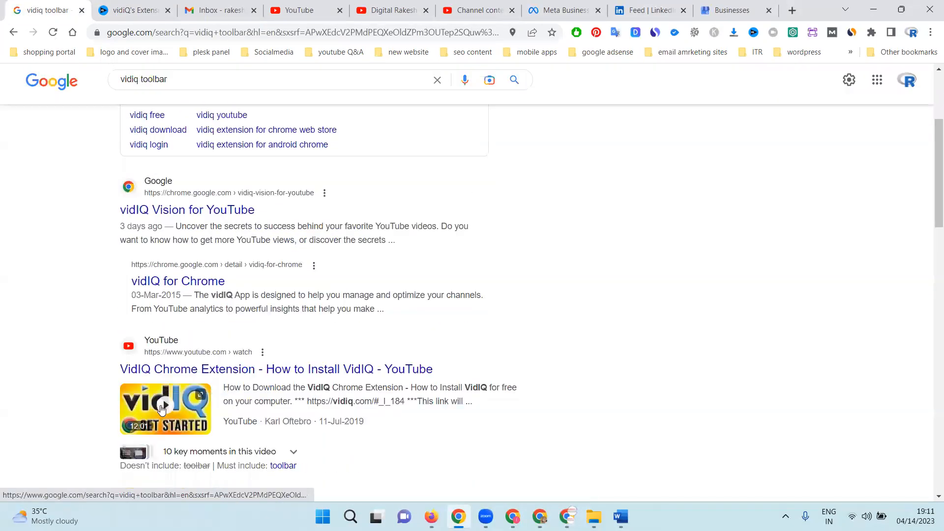
pyautogui.scroll(1, 162, 408)
pyautogui.doubleClick(163, 80)
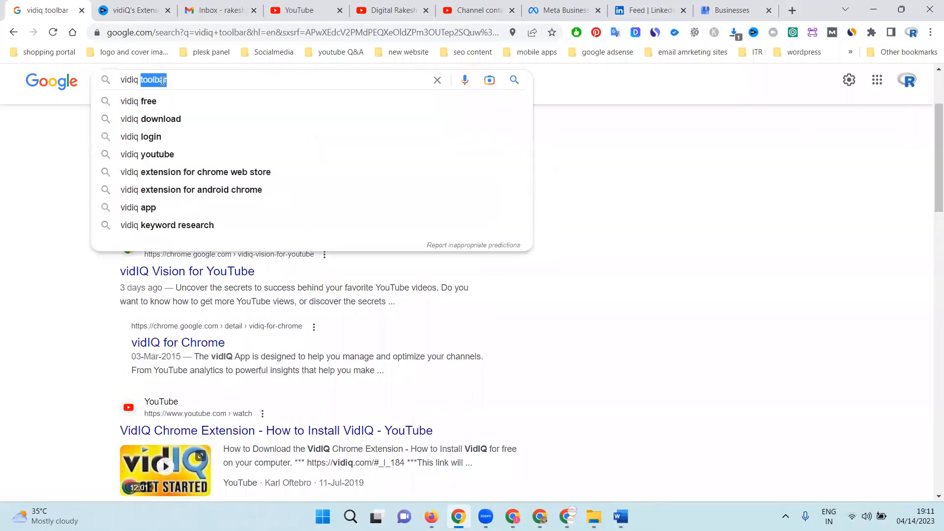
pyautogui.press('BackSpace')
pyautogui.press('Return')
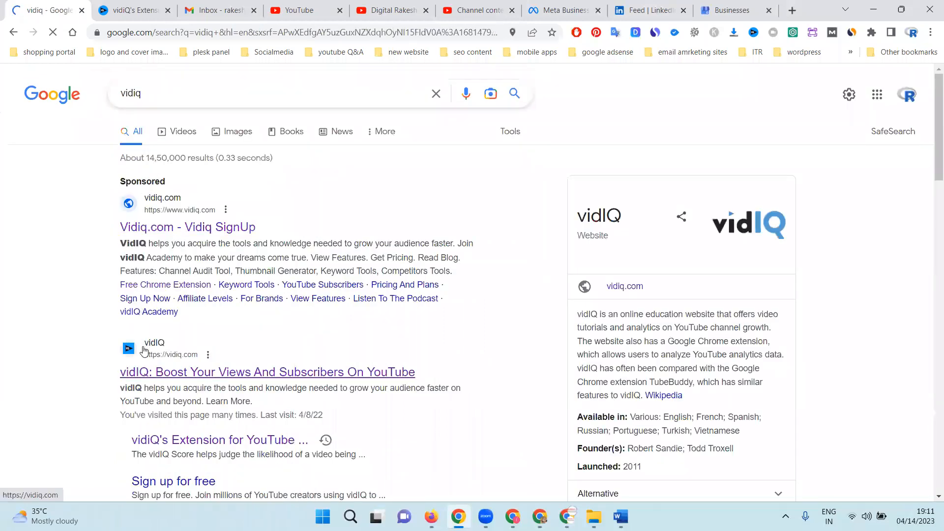
# Open the vidiq.com website in a new tab and sign in with the first suggested Google account.
pyautogui.middleClick(143, 351)
pyautogui.click(206, 11)
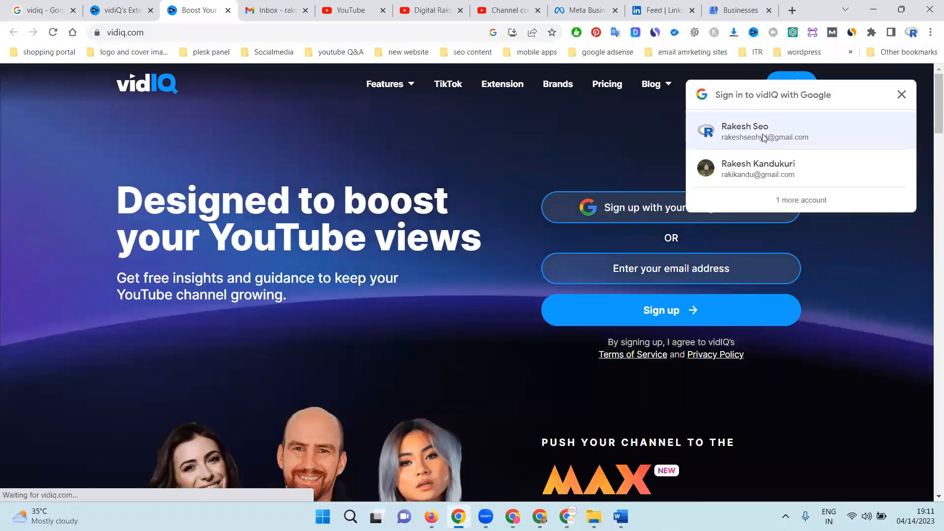
pyautogui.click(762, 135)
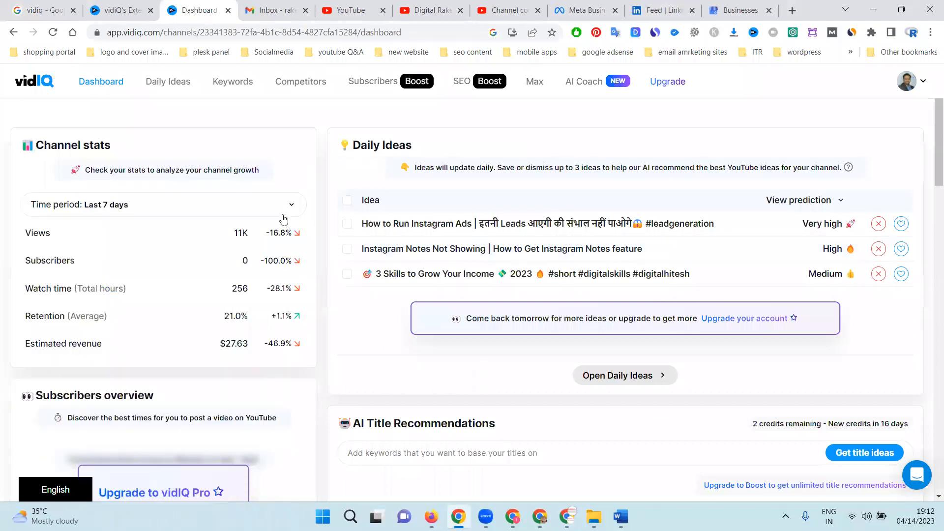
# Examine the vidIQ dashboard's keyword opportunities, competitors section with its Add competitors dialog, and the channel's top videos.
pyautogui.scroll(-5, 284, 218)
pyautogui.scroll(-3, 335, 256)
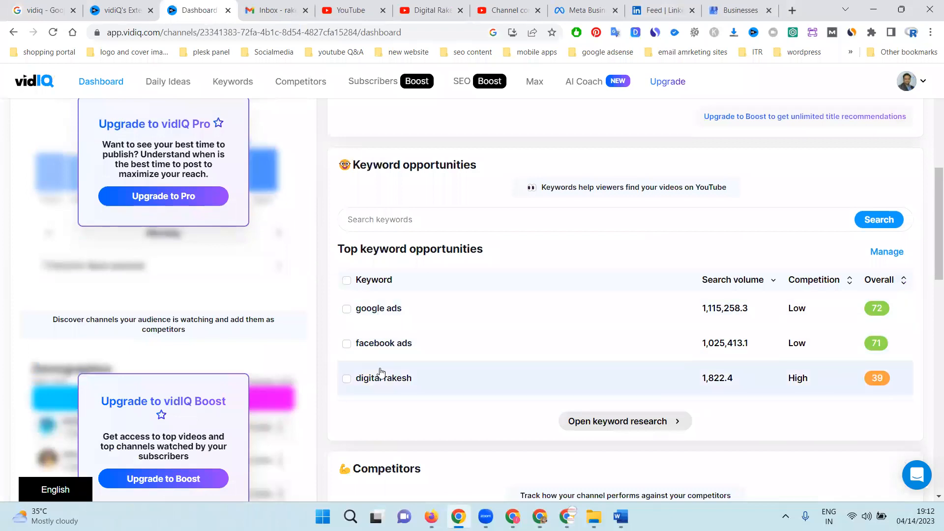
pyautogui.scroll(-3, 671, 339)
pyautogui.scroll(-5, 671, 302)
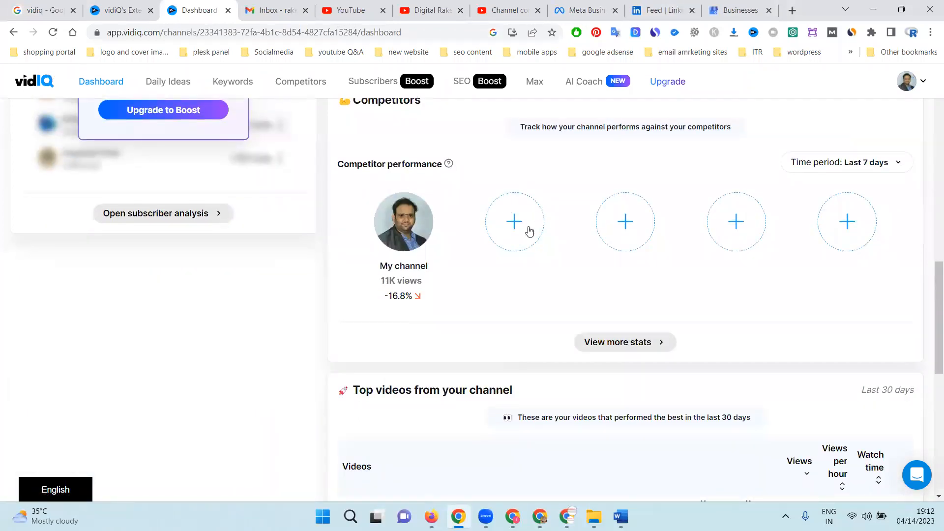
pyautogui.click(497, 220)
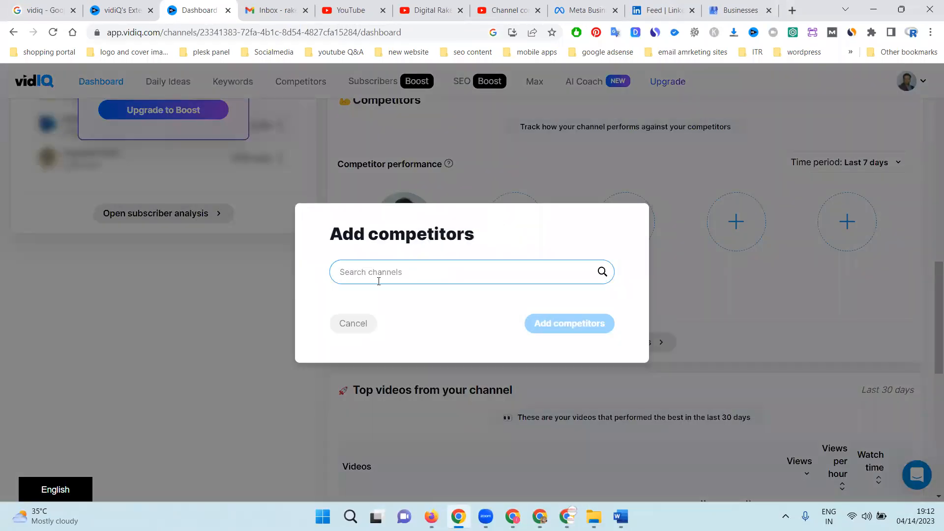
pyautogui.click(355, 322)
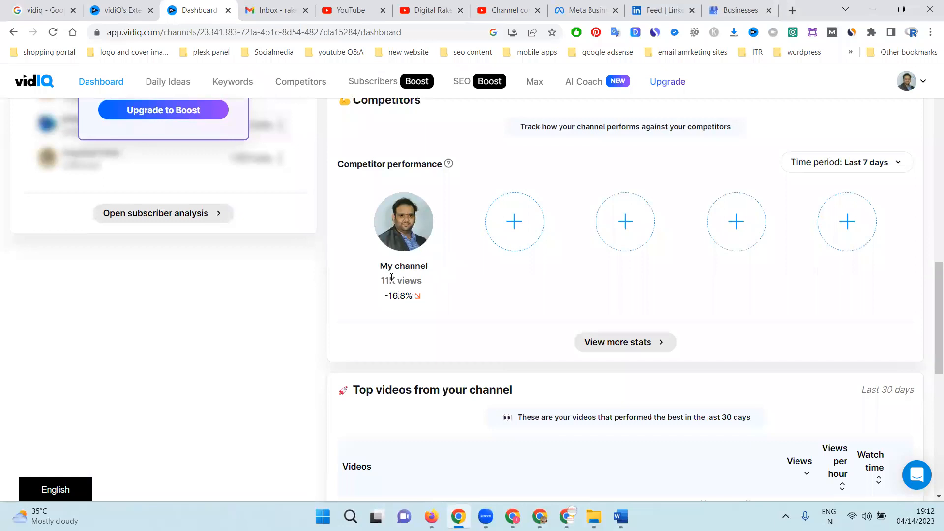
pyautogui.scroll(-3, 392, 280)
pyautogui.scroll(-2, 392, 272)
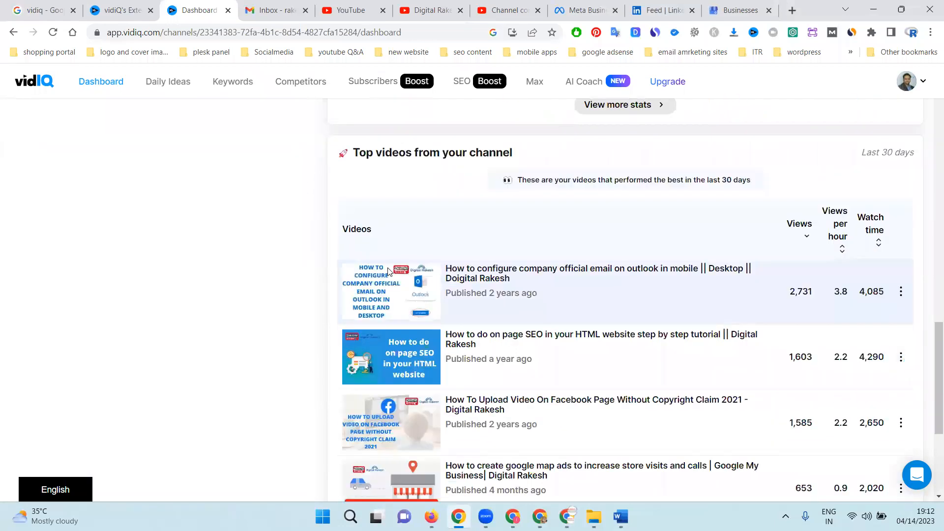
pyautogui.scroll(2, 388, 269)
pyautogui.scroll(3, 388, 268)
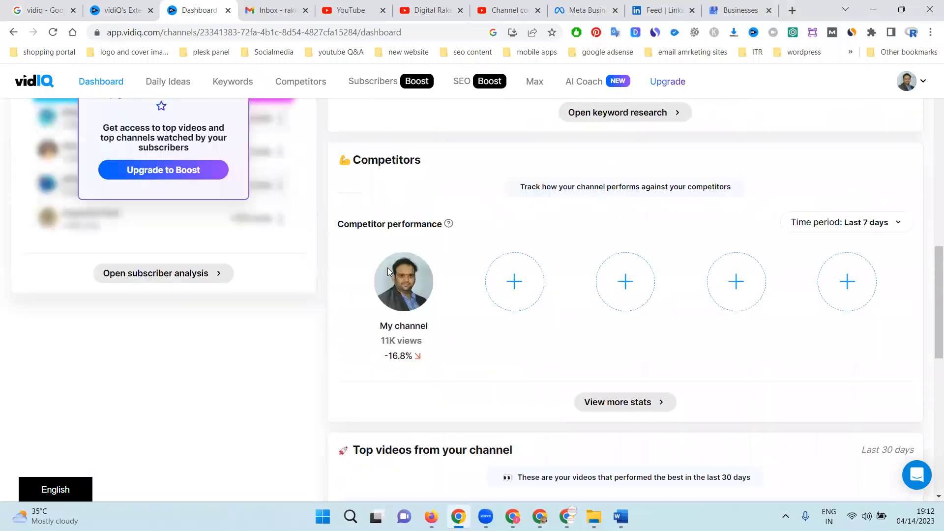
# Switch back to the draft video's details in YouTube Studio.
pyautogui.click(259, 5)
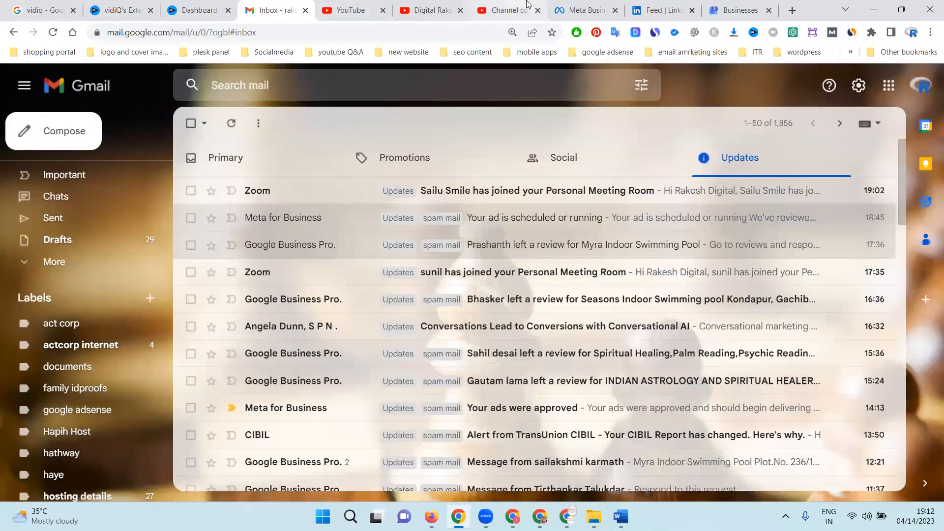
pyautogui.click(498, 6)
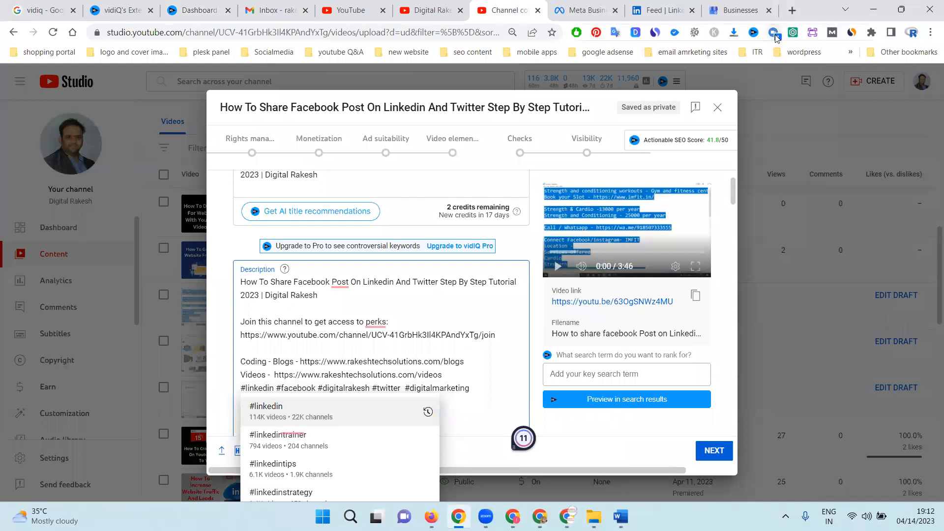
# Open the channel's Analytics page from the vidIQ browser extension, look at it briefly, and close it to return to the draft video.
pyautogui.click(754, 33)
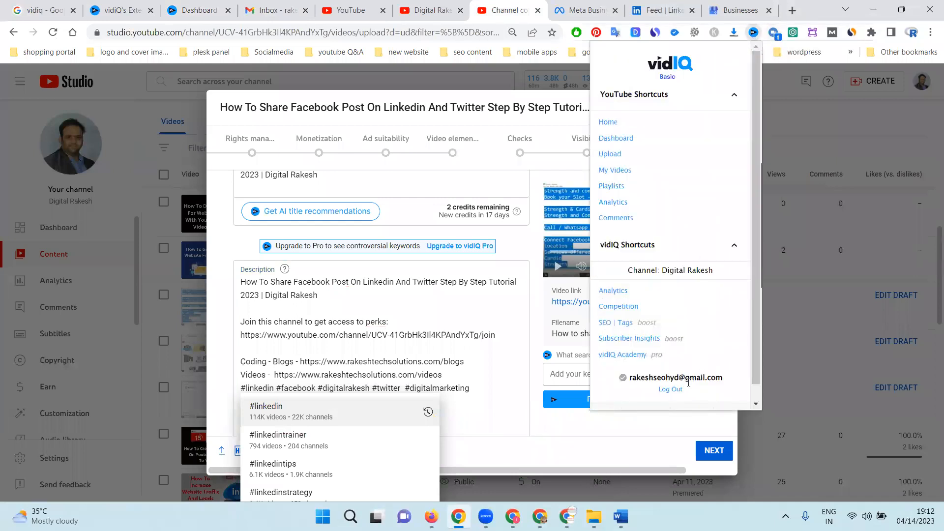
pyautogui.click(618, 292)
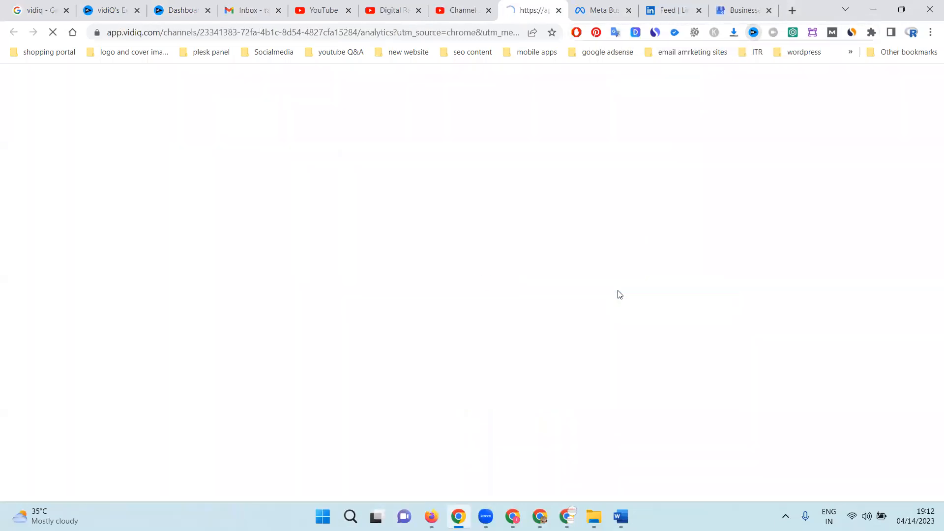
pyautogui.click(464, 10)
pyautogui.click(509, 9)
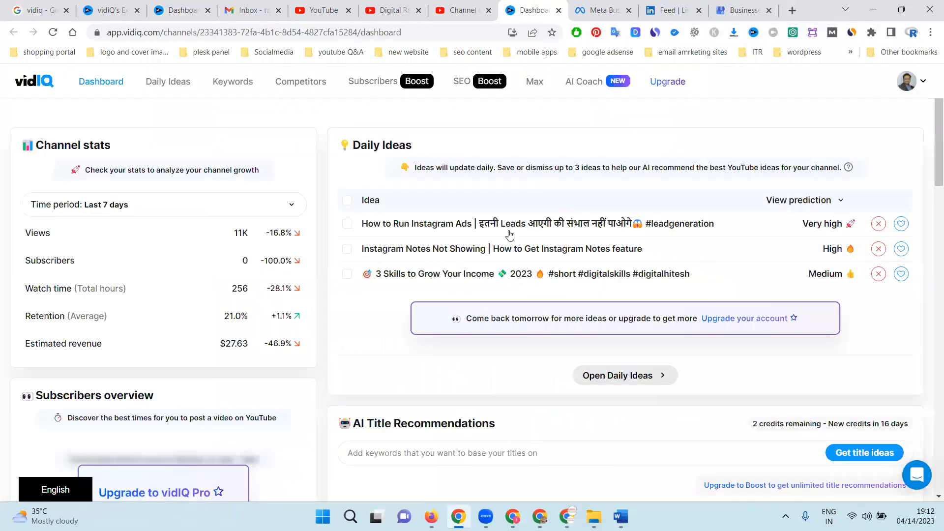
pyautogui.click(558, 10)
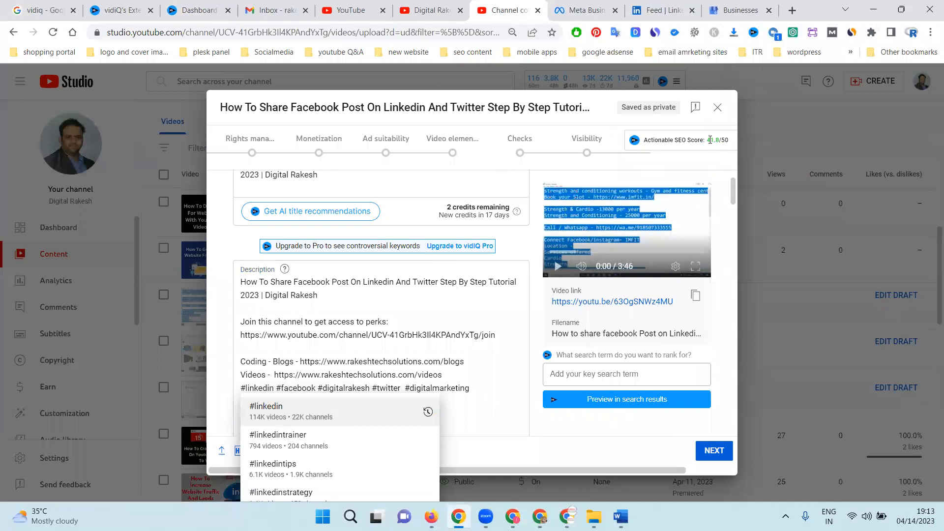
# Examine the draft video's Actionable SEO Score and review its details from the title and description down to the thumbnail section.
pyautogui.moveTo(708, 140)
pyautogui.mouseDown()
pyautogui.moveTo(735, 141)
pyautogui.moveTo(725, 141)
pyautogui.mouseUp()
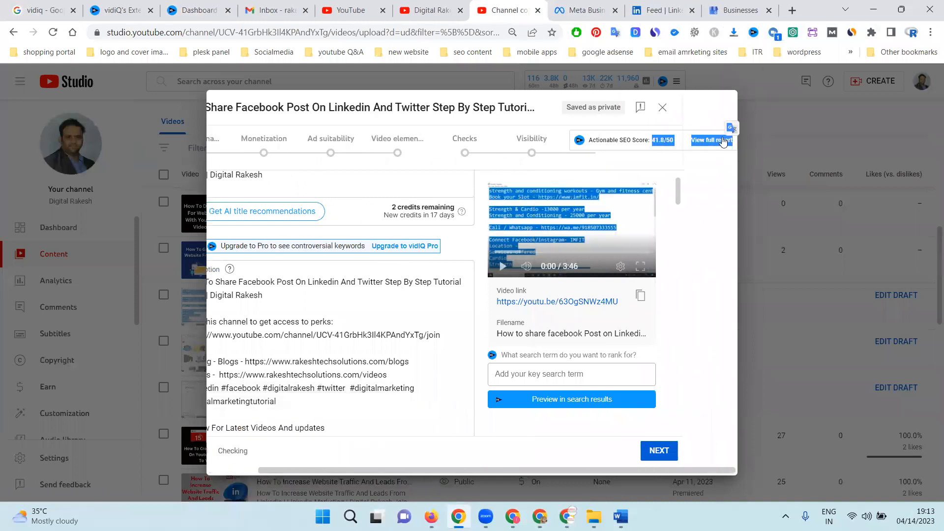
pyautogui.click(681, 163)
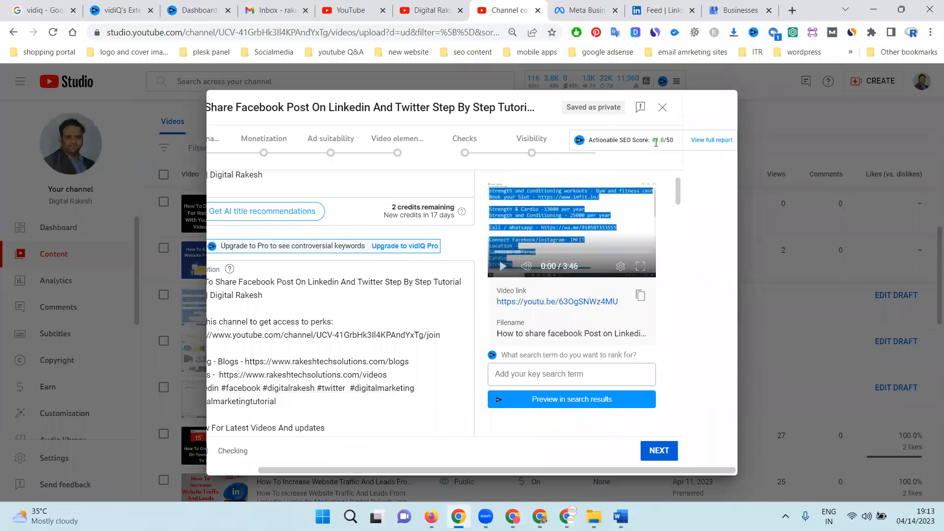
pyautogui.scroll(2, 355, 326)
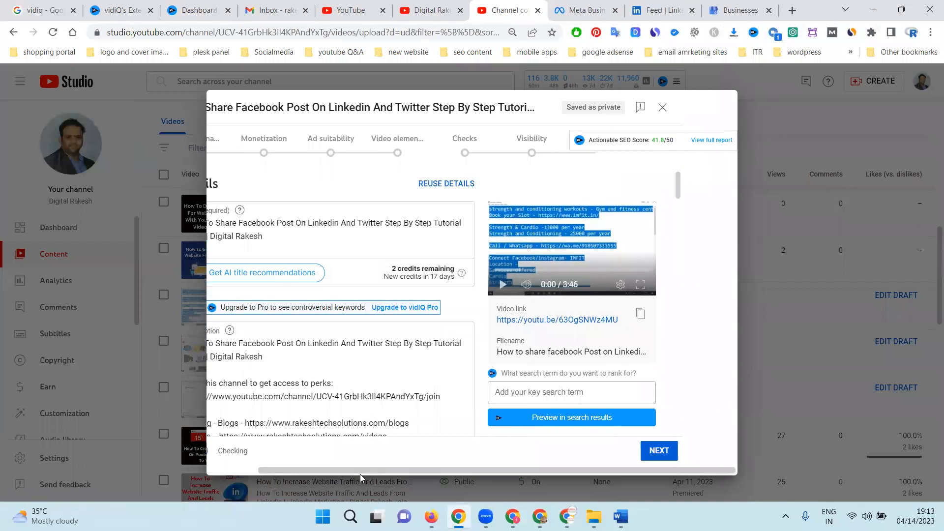
pyautogui.moveTo(362, 470); pyautogui.dragTo(312, 464)
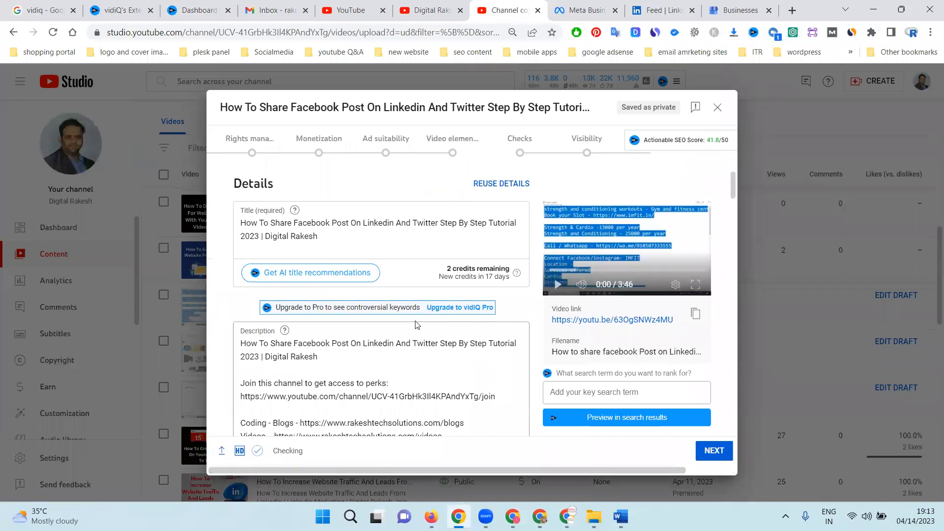
pyautogui.scroll(-6, 415, 325)
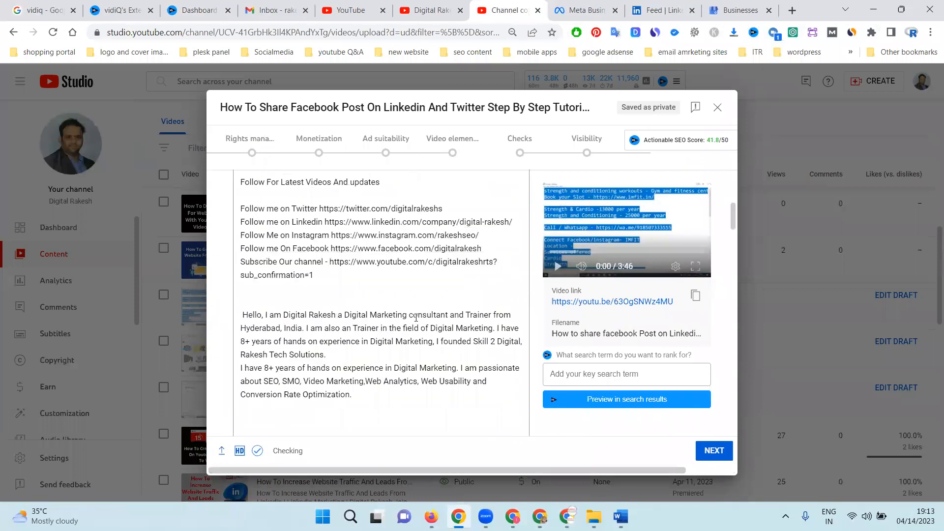
pyautogui.scroll(-5, 415, 317)
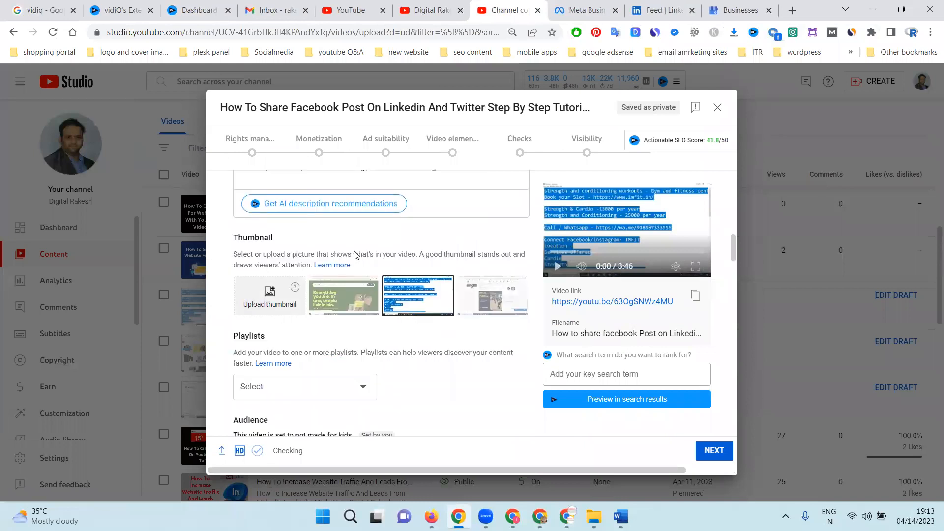
# Open canva.com in a new tab and create a blank YouTube Thumbnail design.
pyautogui.click(792, 11)
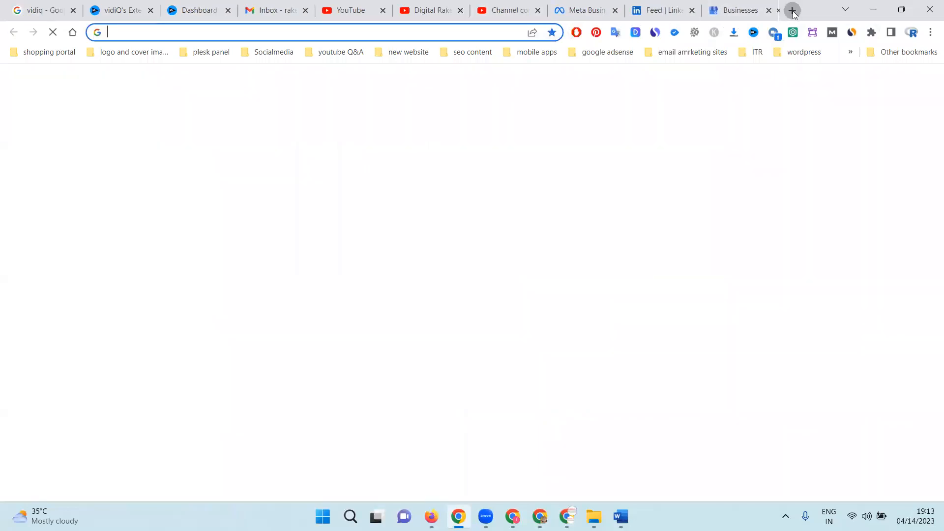
pyautogui.write('canva.com')
pyautogui.press('Return')
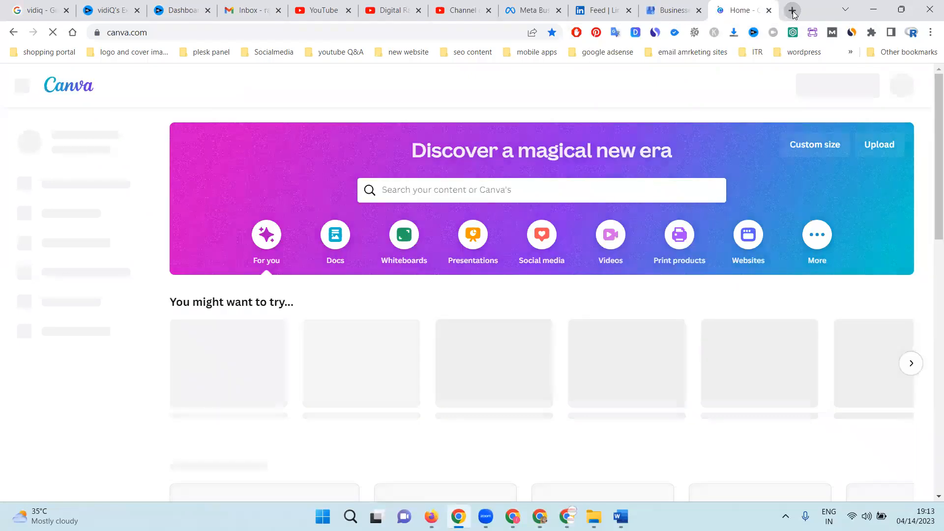
pyautogui.scroll(-3, 556, 258)
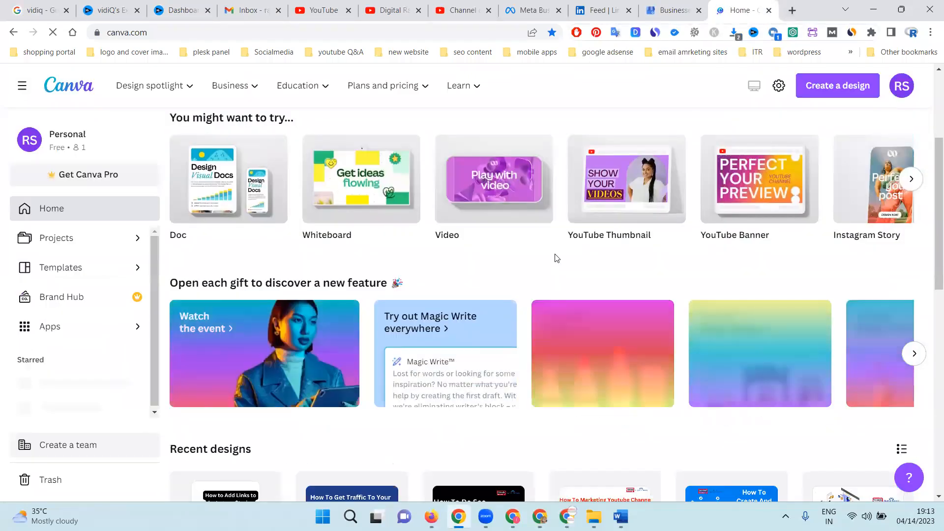
pyautogui.click(605, 210)
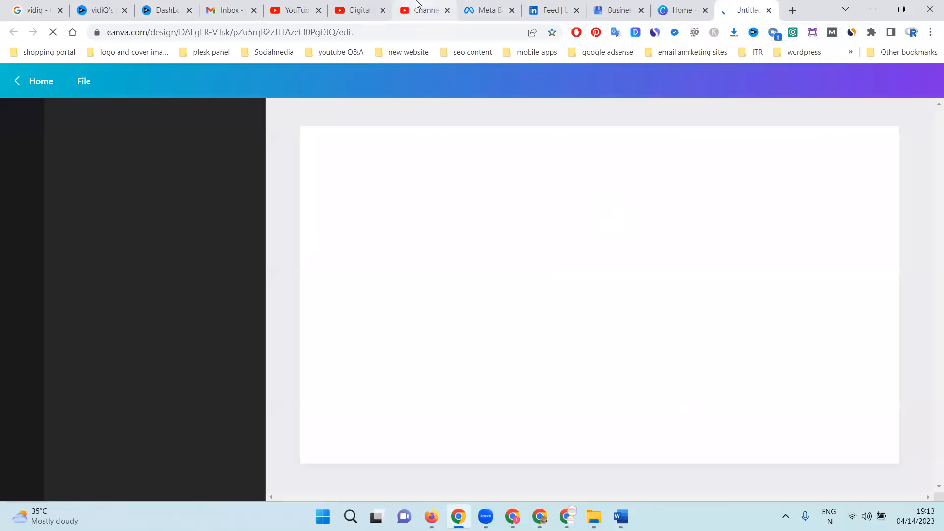
# Select the title text "How To Share Facebook Post On Linkedin And Twitter" in the YouTube Studio draft and return to the Canva design.
pyautogui.click(422, 10)
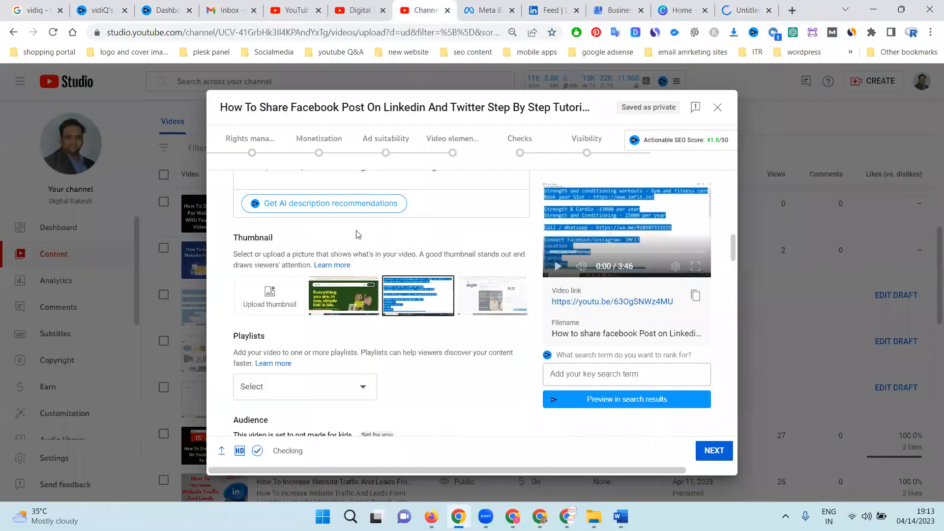
pyautogui.moveTo(287, 107); pyautogui.dragTo(220, 97)
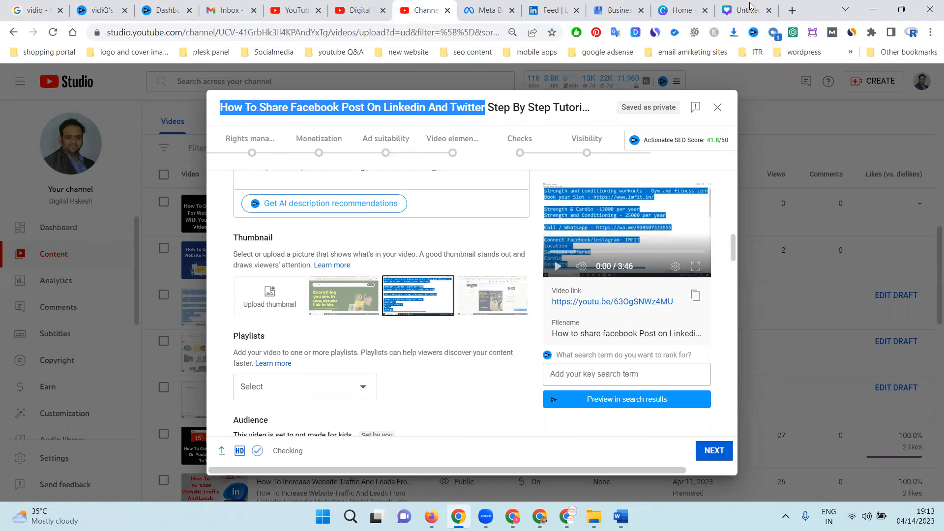
pyautogui.click(752, 6)
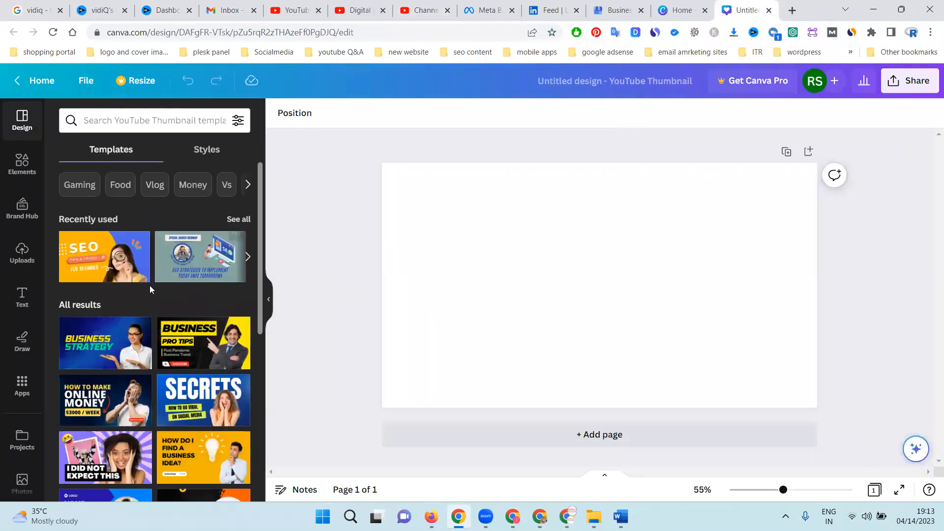
# Search the YouTube Thumbnail templates for "education".
pyautogui.scroll(-6, 149, 300)
pyautogui.scroll(-3, 148, 321)
pyautogui.click(112, 118)
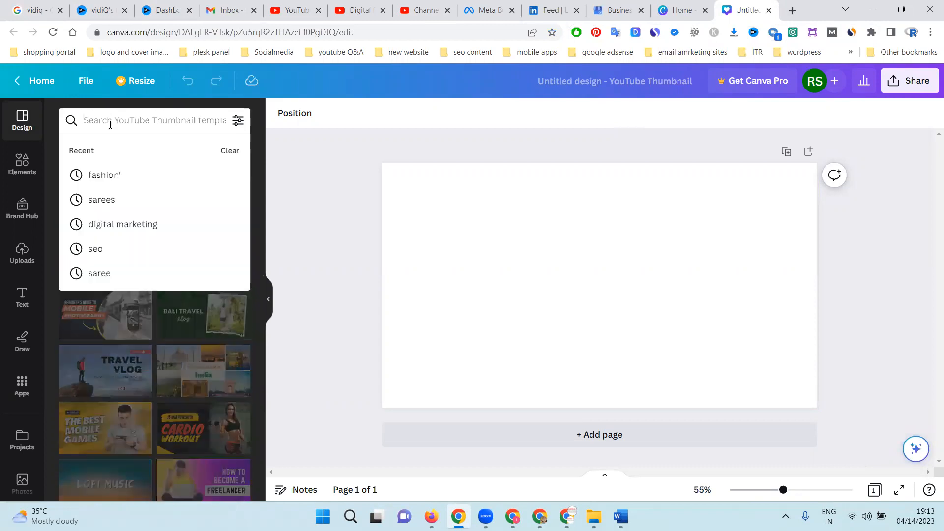
pyautogui.write('education')
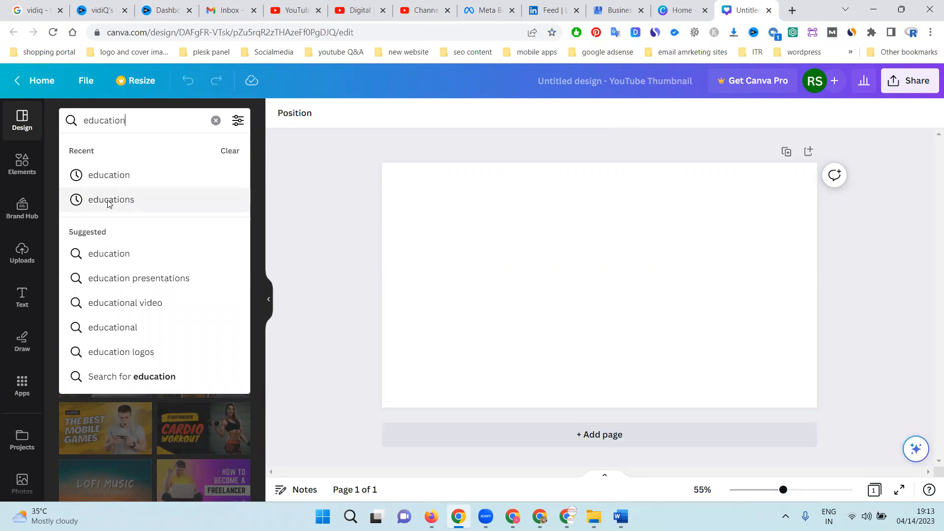
pyautogui.press('Return')
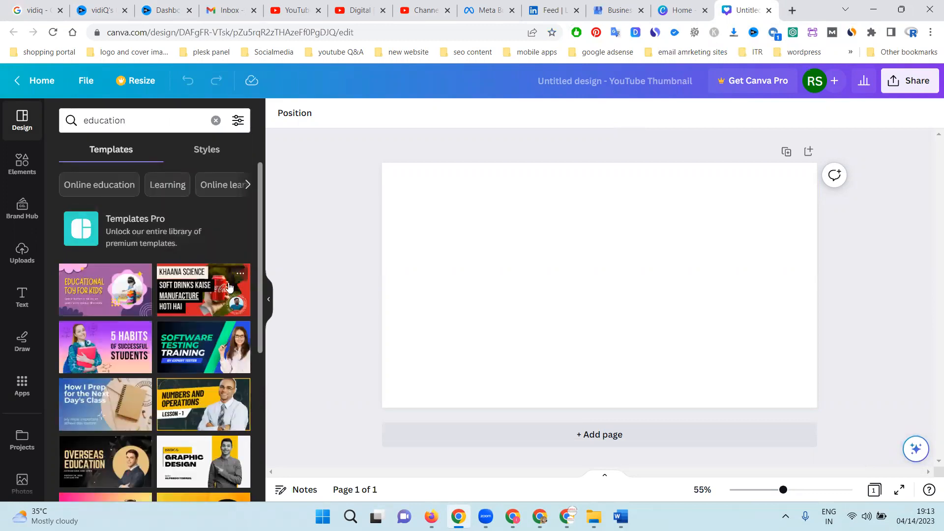
# Try the "Viral Videos" template from the education results on the blank thumbnail.
pyautogui.scroll(-5, 211, 281)
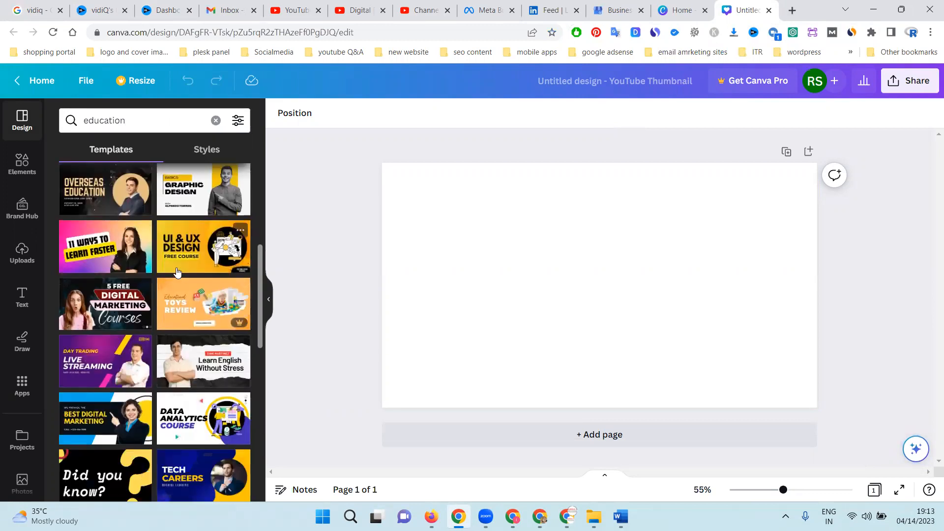
pyautogui.scroll(-2, 177, 272)
pyautogui.scroll(-3, 176, 274)
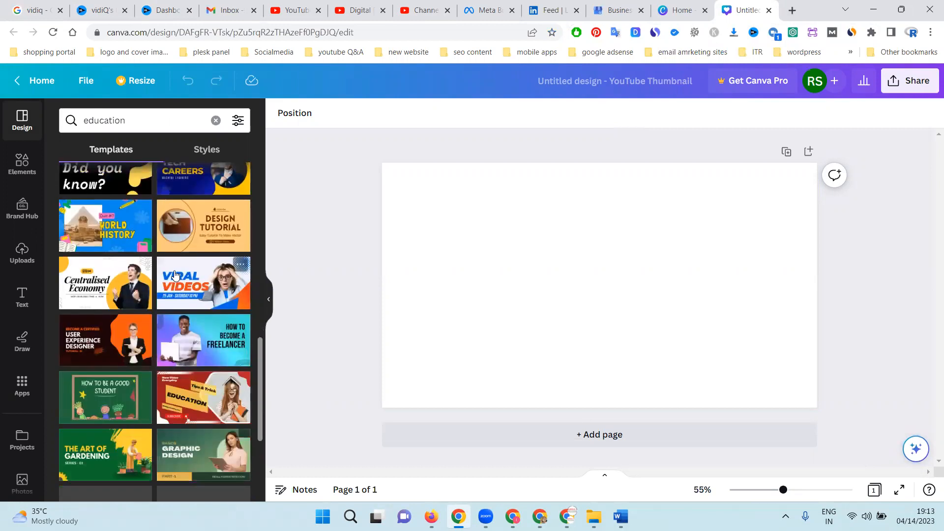
pyautogui.click(192, 295)
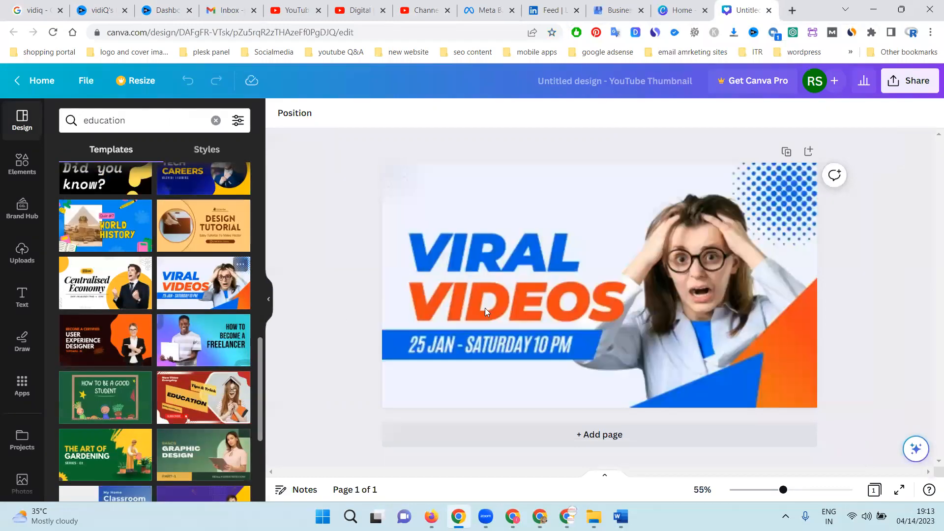
# Delete the VIDEOS text and the orange corner shape, and undo everything back to the blank page.
pyautogui.click(493, 298)
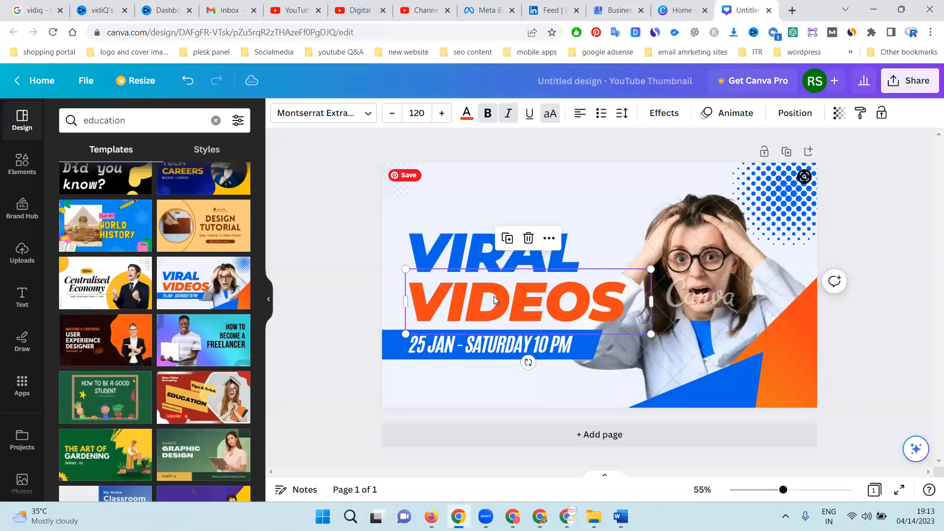
pyautogui.press('Delete')
pyautogui.click(717, 291)
pyautogui.click(718, 288)
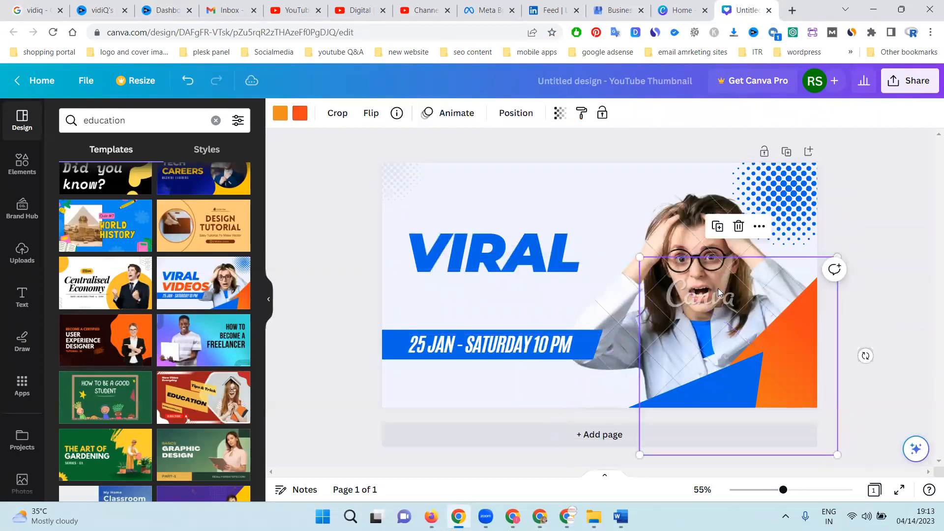
pyautogui.press('Delete')
pyautogui.click(718, 288)
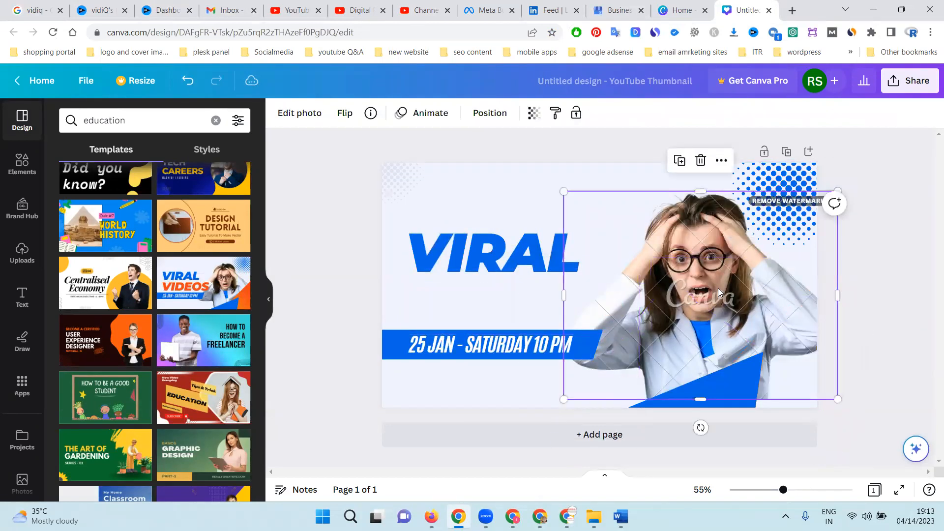
pyautogui.hotkey('ctrl', 'z')
pyautogui.hotkey('ctrl', 'z')
pyautogui.hotkey('ctrl', 'z')
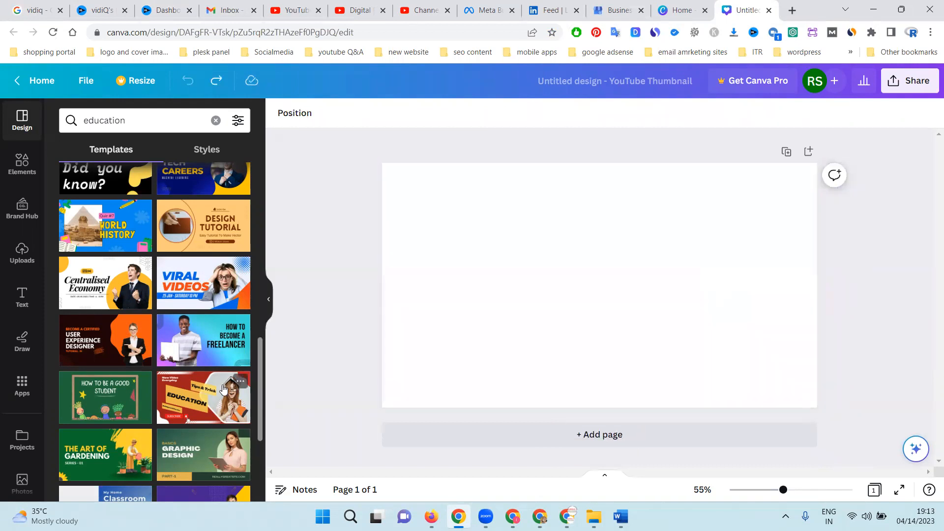
# Try the purple "Web App Development" template on the thumbnail and undo it.
pyautogui.scroll(-3, 217, 349)
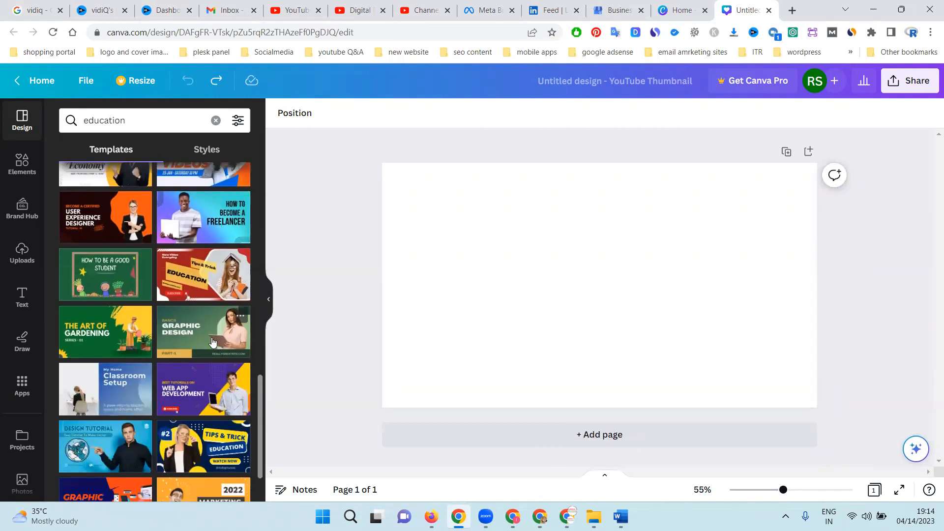
pyautogui.click(207, 392)
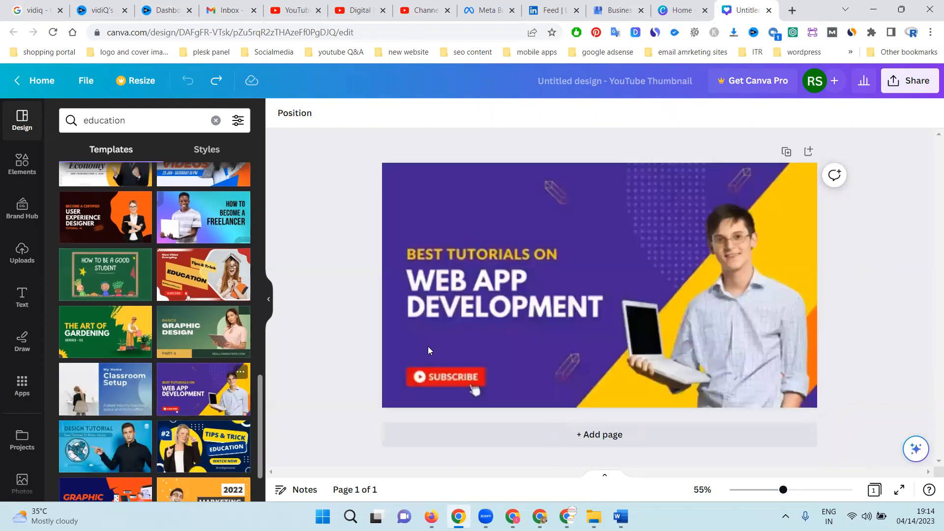
pyautogui.hotkey('ctrl', 'z')
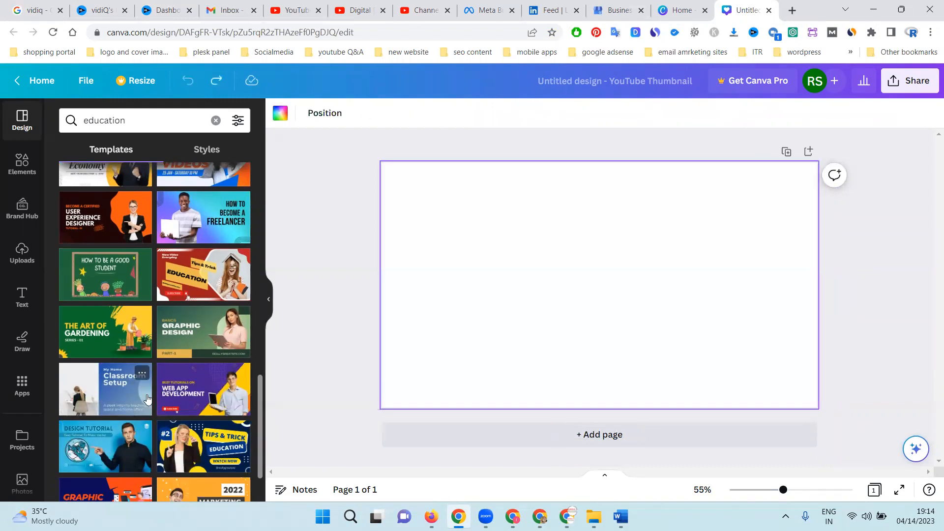
# Apply the blue "Make Money By Working Online" template to the thumbnail.
pyautogui.scroll(-3, 148, 394)
pyautogui.scroll(-1, 148, 384)
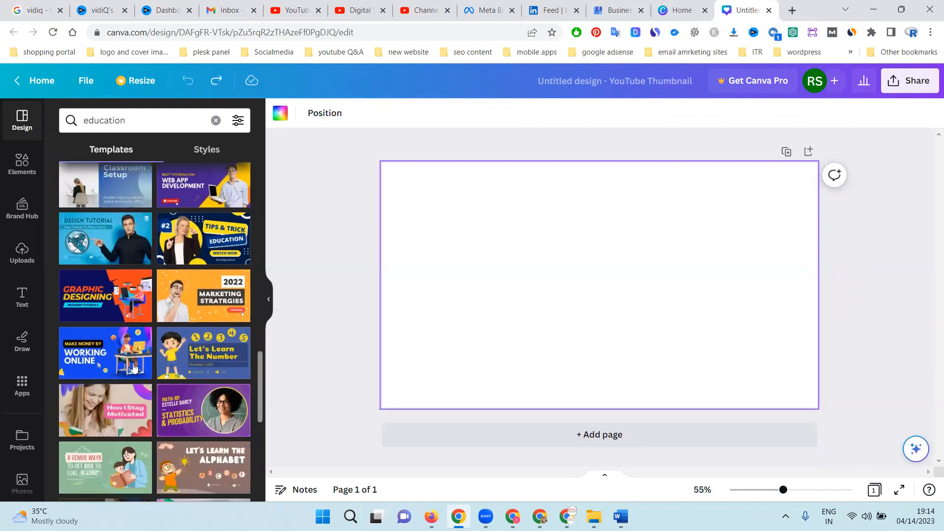
pyautogui.click(119, 354)
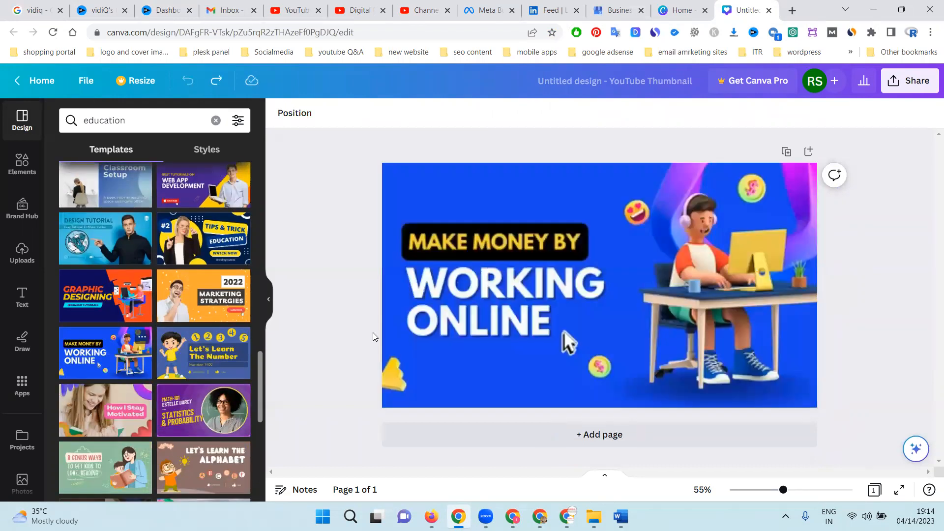
# Try deleting the WORKING ONLINE heading, undo the deletion, and deselect the MAKE MONEY BY text.
pyautogui.click(522, 310)
pyautogui.press('Delete')
pyautogui.doubleClick(492, 250)
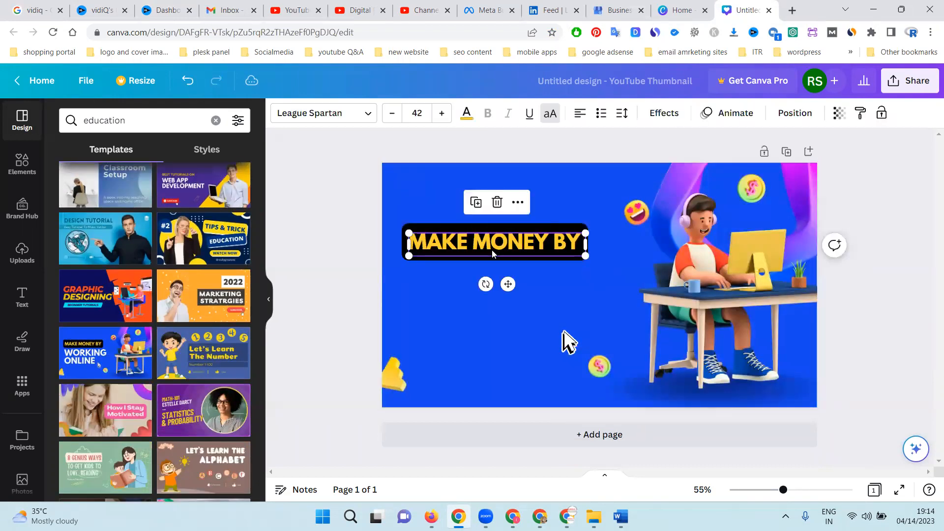
pyautogui.hotkey('ctrl', 'z')
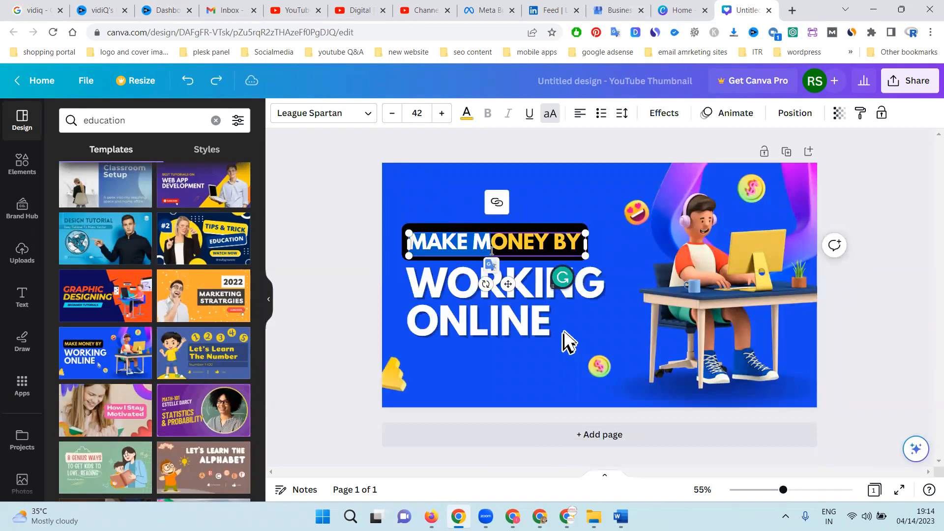
pyautogui.click(433, 211)
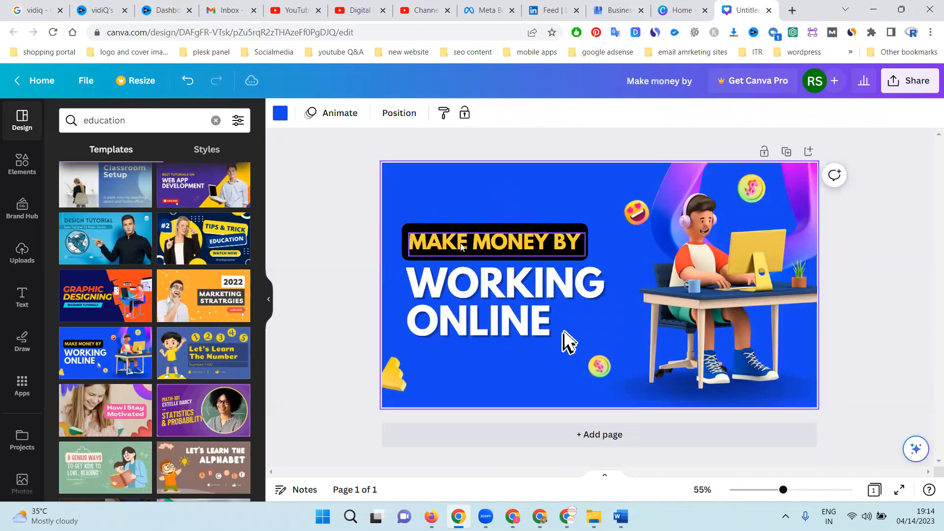
# Delete the MAKE MONEY BY text with its black bar, and replace the WORKING ONLINE heading with "How to share Facebook post on LinkedIn and Twitter".
pyautogui.click(485, 242)
pyautogui.click(494, 202)
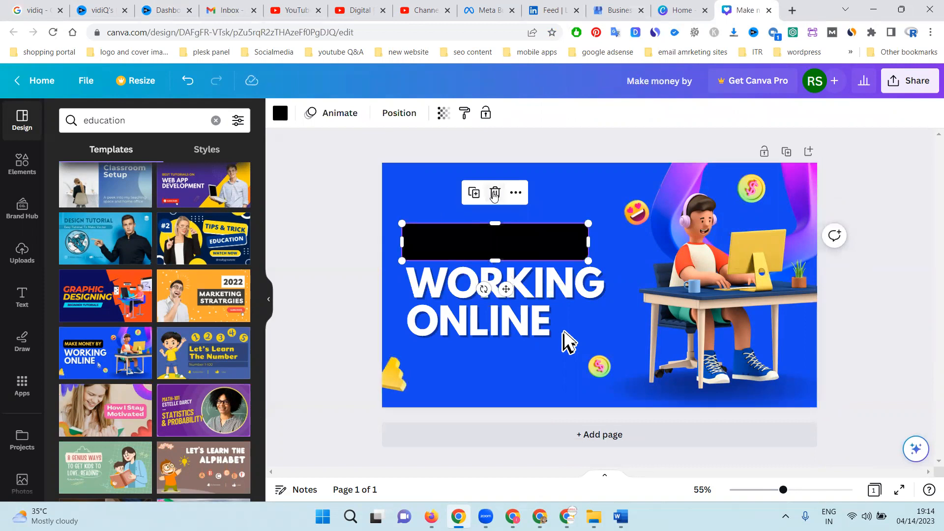
pyautogui.click(486, 290)
pyautogui.click(486, 290)
pyautogui.hotkey('ctrl', 'v')
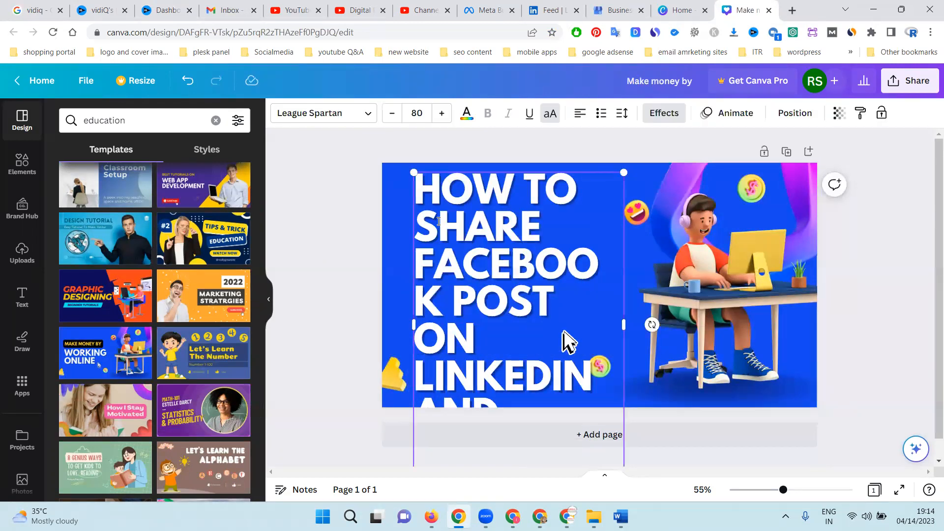
# Set the new heading's font size to 56, then move it toward the thumbnail's left edge and enlarge it slightly.
pyautogui.click(415, 111)
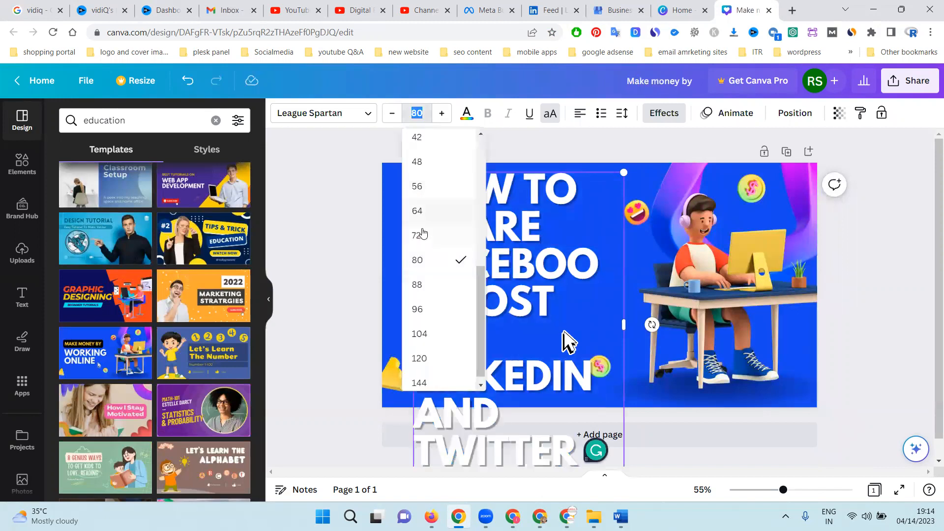
pyautogui.click(417, 185)
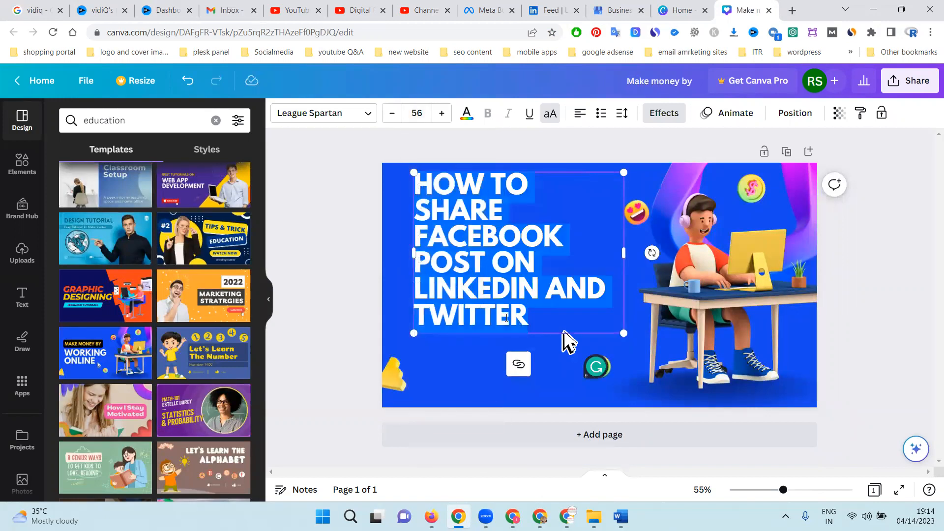
pyautogui.click(349, 313)
pyautogui.moveTo(490, 282); pyautogui.dragTo(469, 299)
pyautogui.moveTo(617, 370); pyautogui.dragTo(642, 397)
pyautogui.click(330, 311)
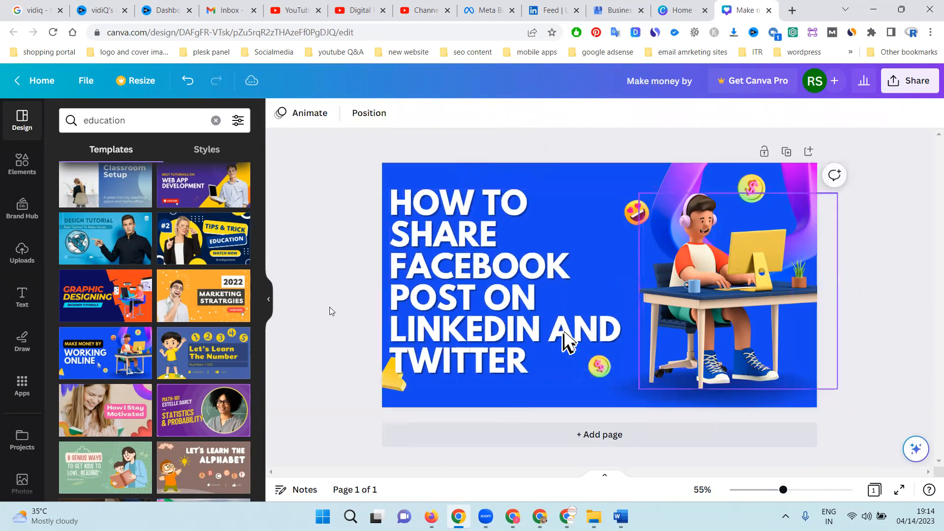
# Add the uploaded Subscribe and channel-logo image to the thumbnail, shrink it, and place it over the character's computer monitor.
pyautogui.click(22, 252)
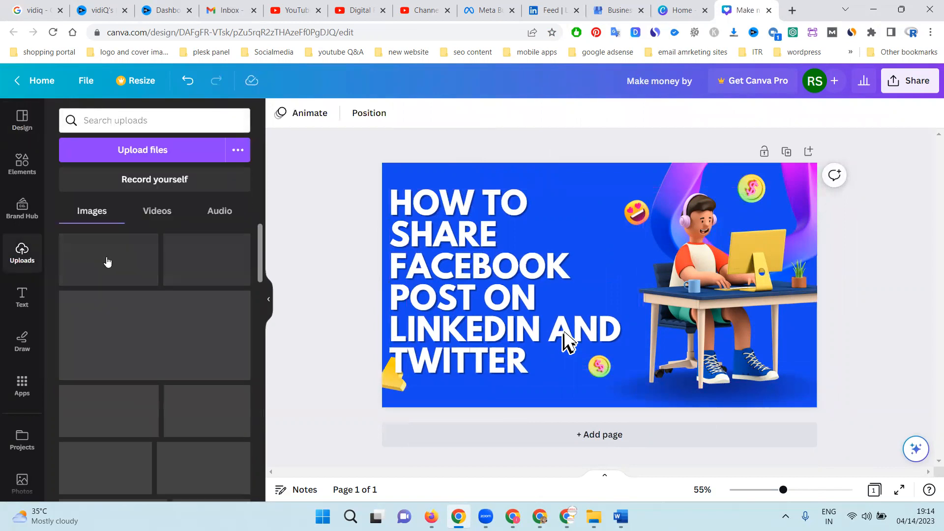
pyautogui.scroll(-6, 130, 302)
pyautogui.scroll(-15, 130, 303)
pyautogui.scroll(-15, 130, 308)
pyautogui.scroll(-15, 123, 315)
pyautogui.scroll(-15, 123, 315)
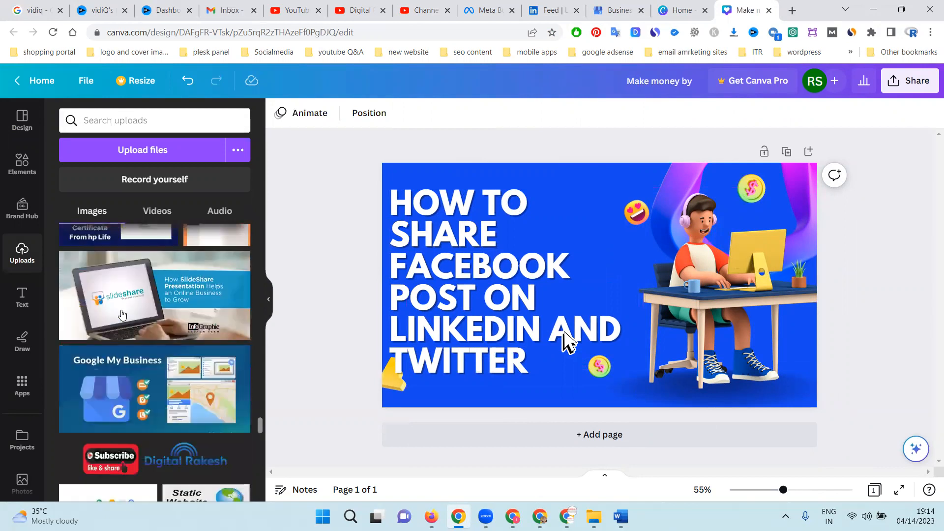
pyautogui.scroll(-2, 122, 315)
pyautogui.click(132, 336)
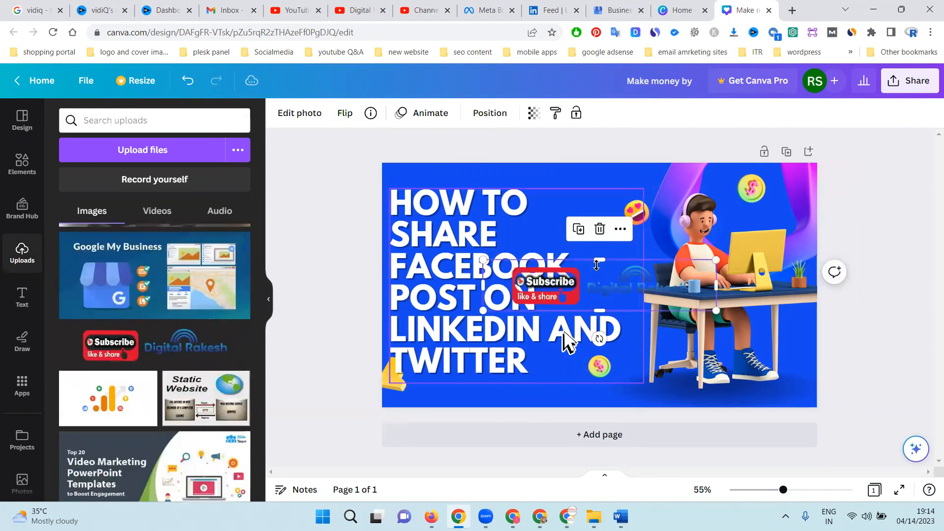
pyautogui.moveTo(599, 273); pyautogui.dragTo(620, 218)
pyautogui.moveTo(734, 254)
pyautogui.mouseDown()
pyautogui.moveTo(626, 231)
pyautogui.moveTo(675, 255)
pyautogui.moveTo(746, 248)
pyautogui.mouseUp()
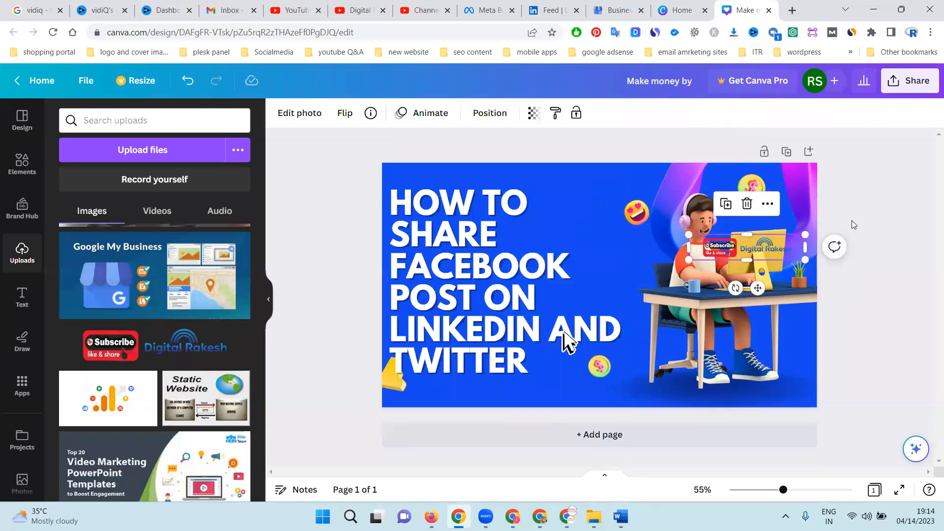
pyautogui.click(896, 210)
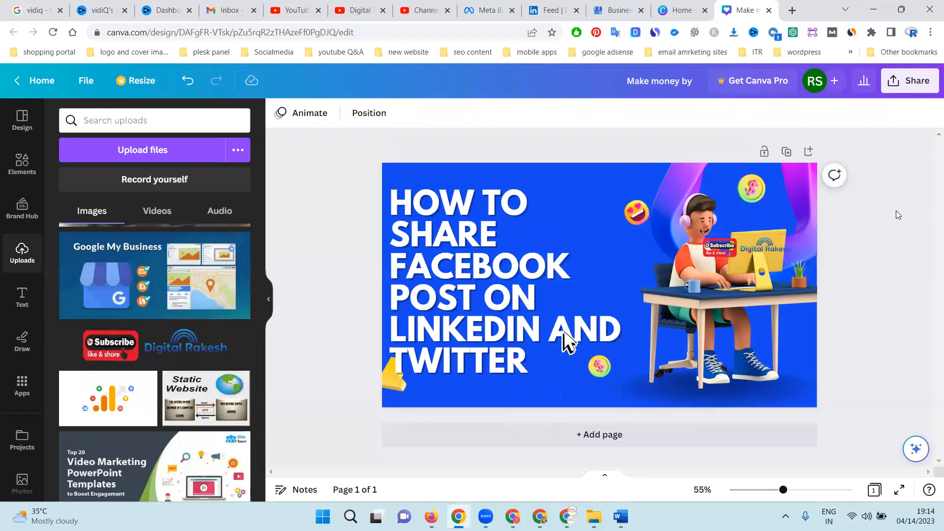
pyautogui.click(910, 87)
pyautogui.click(812, 394)
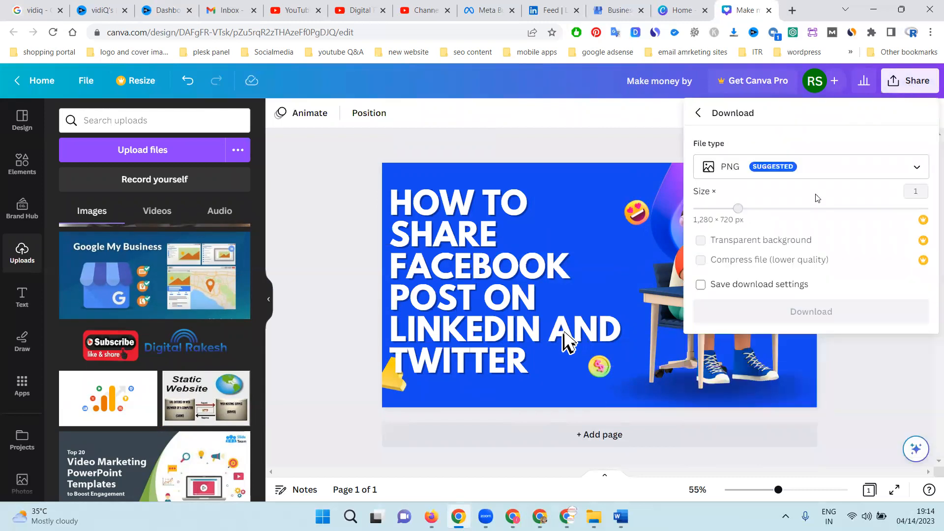
pyautogui.click(814, 170)
pyautogui.click(793, 203)
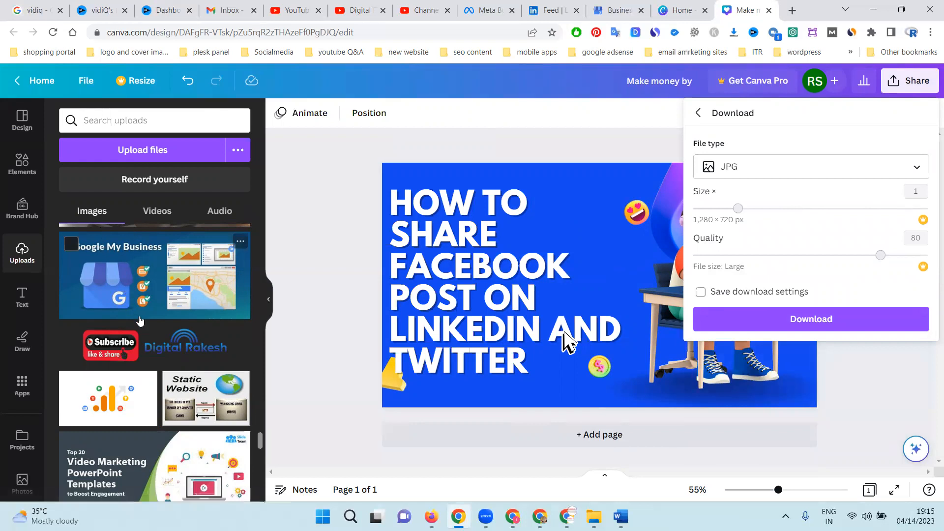
pyautogui.click(316, 302)
# Add the uploaded round 3D Facebook icon, shrink it, and place it beside the SHARE line of the heading.
pyautogui.scroll(-10, 135, 324)
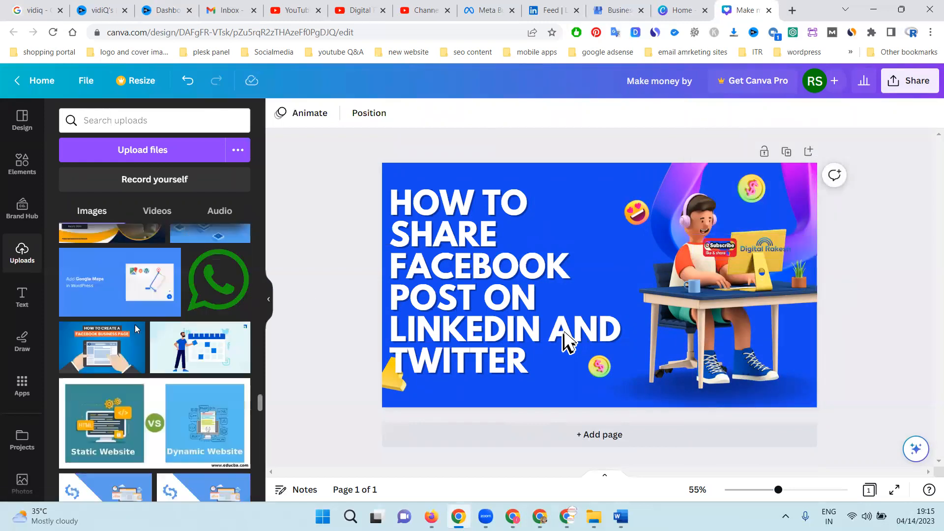
pyautogui.scroll(10, 134, 325)
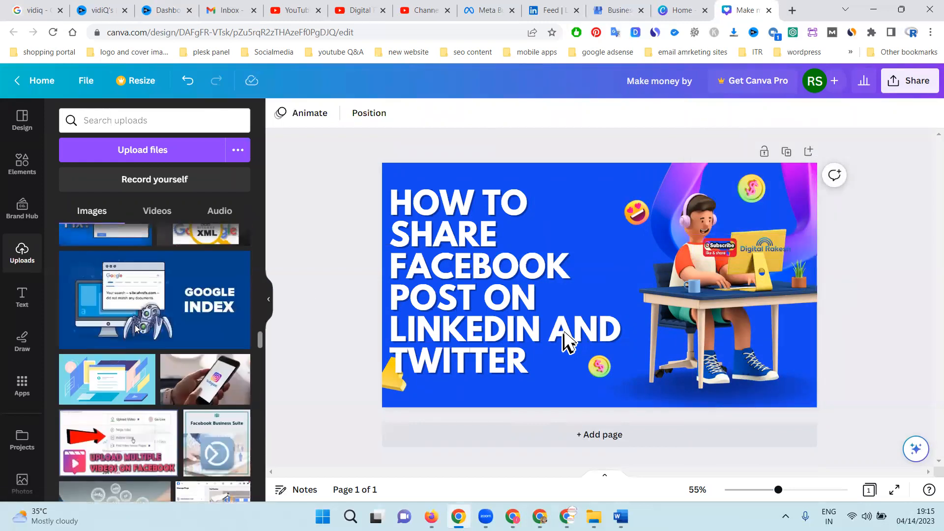
pyautogui.scroll(10, 136, 329)
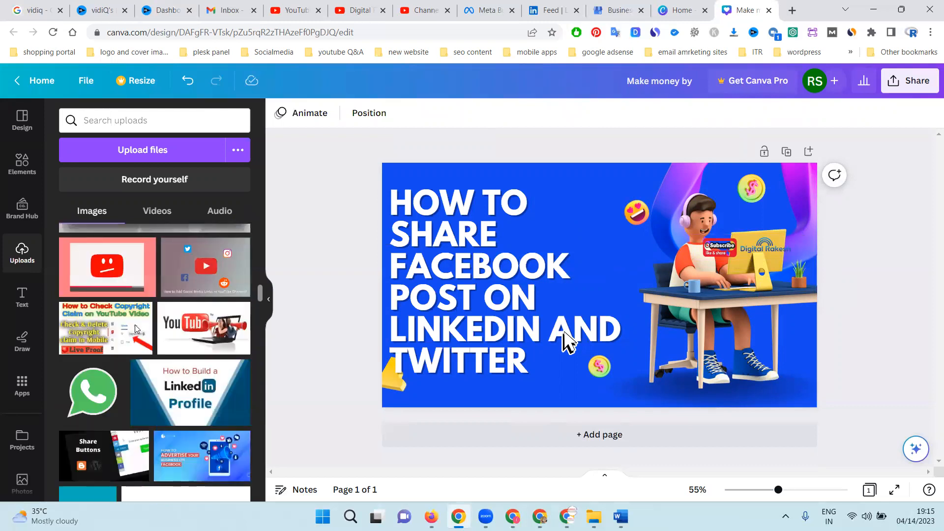
pyautogui.scroll(3, 134, 325)
pyautogui.scroll(6, 137, 329)
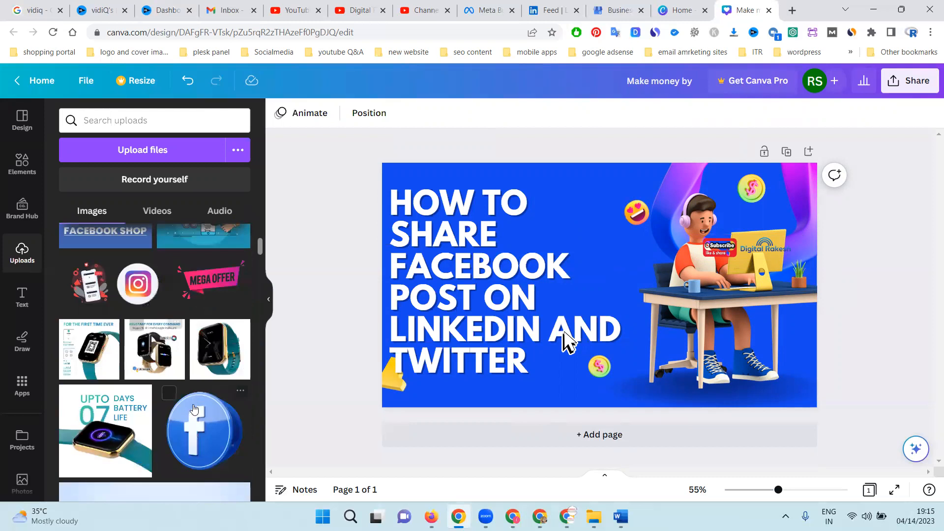
pyautogui.click(195, 411)
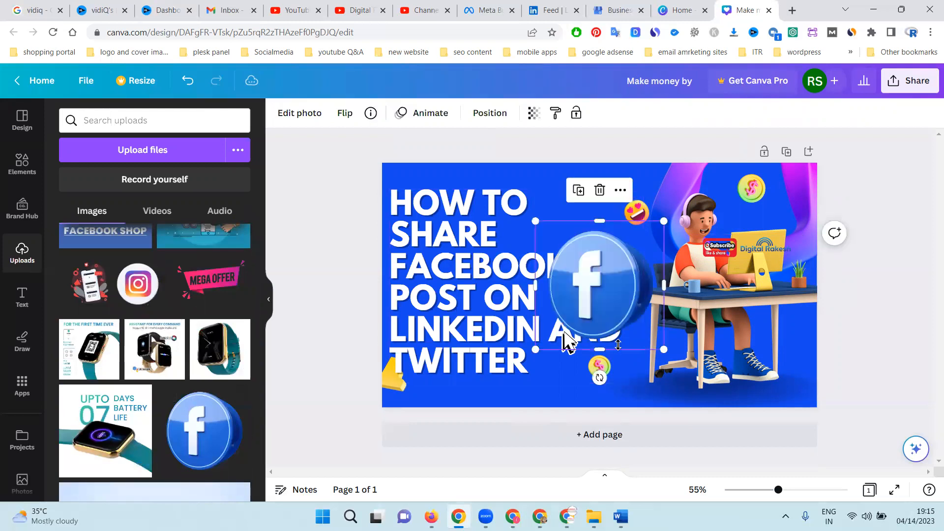
pyautogui.moveTo(660, 348); pyautogui.dragTo(603, 290)
pyautogui.moveTo(571, 263); pyautogui.dragTo(575, 237)
# Add the uploaded LinkedIn and Twitter image, shrink it, and place it below the Facebook icon beside the heading.
pyautogui.scroll(-6, 120, 338)
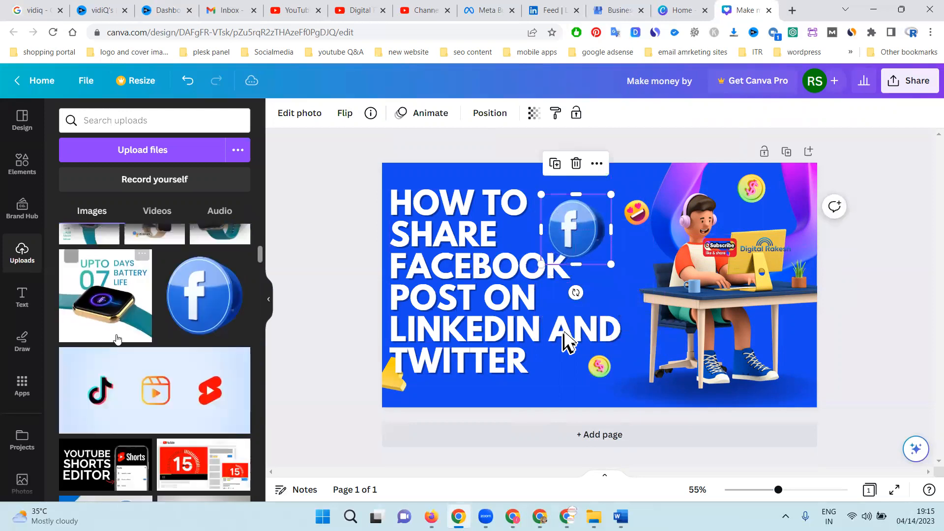
pyautogui.scroll(8, 120, 338)
pyautogui.scroll(4, 120, 337)
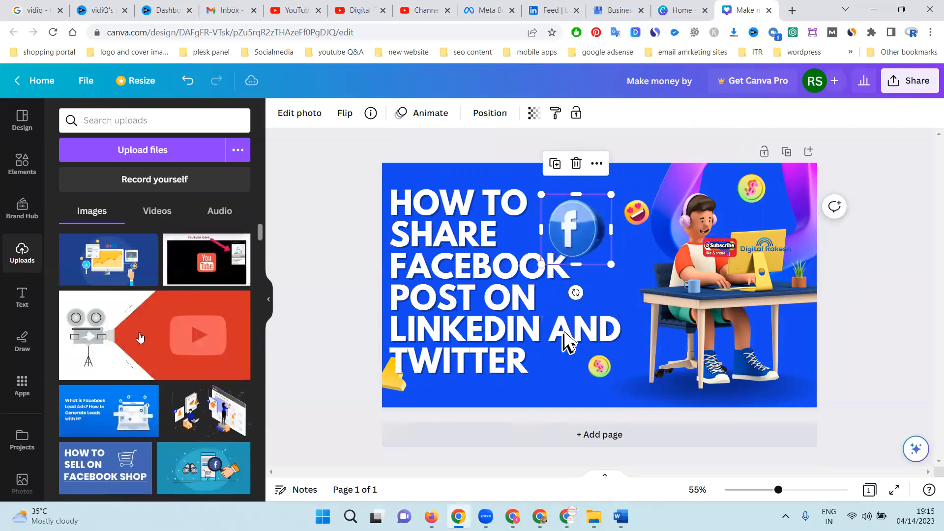
pyautogui.scroll(-5, 140, 338)
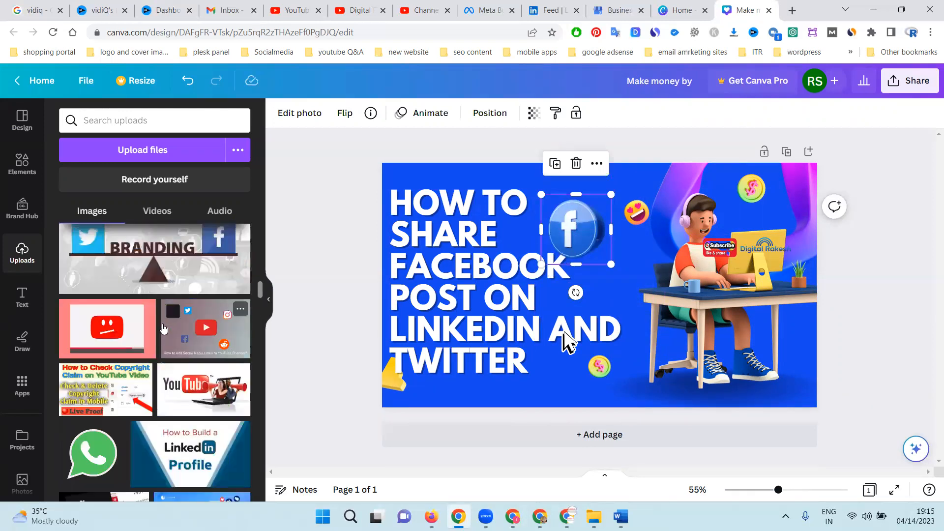
pyautogui.scroll(-10, 164, 329)
pyautogui.scroll(-10, 133, 321)
pyautogui.scroll(-10, 139, 316)
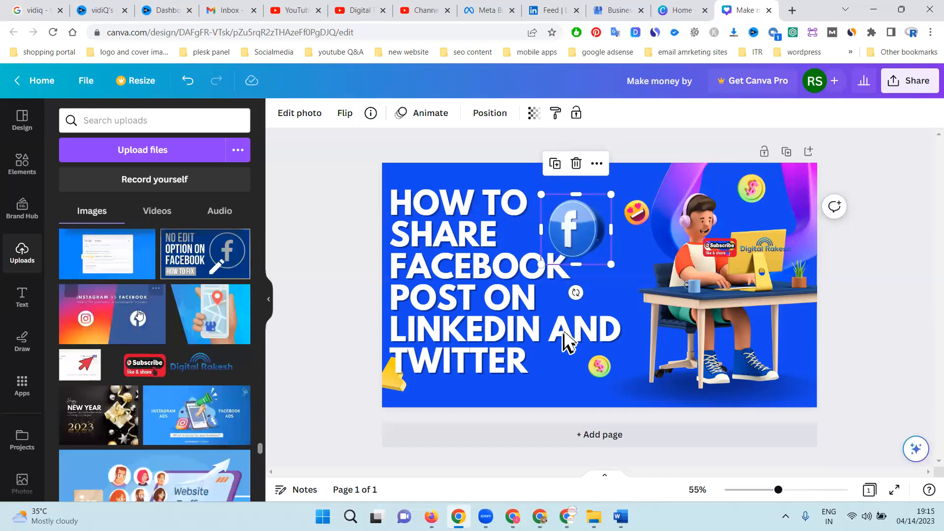
pyautogui.scroll(-10, 139, 316)
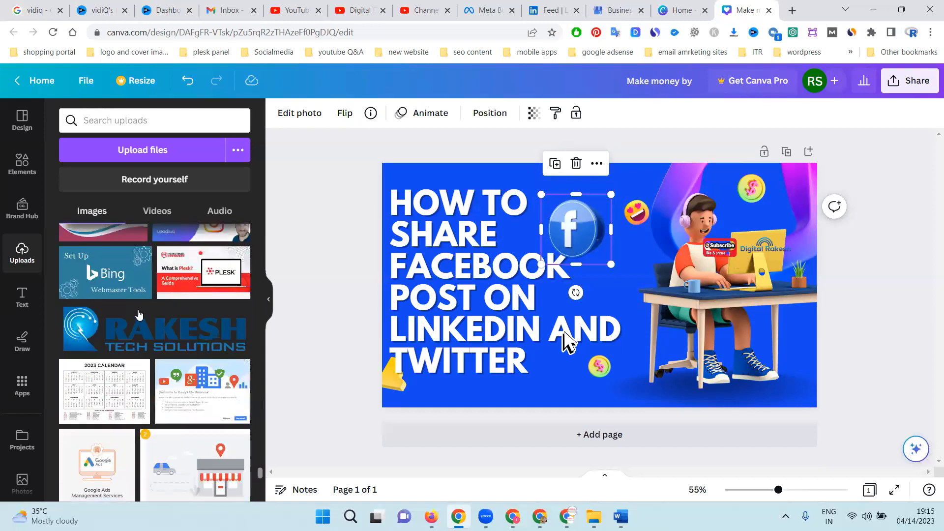
pyautogui.scroll(-10, 139, 315)
pyautogui.scroll(-10, 139, 314)
pyautogui.scroll(-10, 139, 316)
pyautogui.scroll(-10, 139, 315)
pyautogui.scroll(-10, 137, 317)
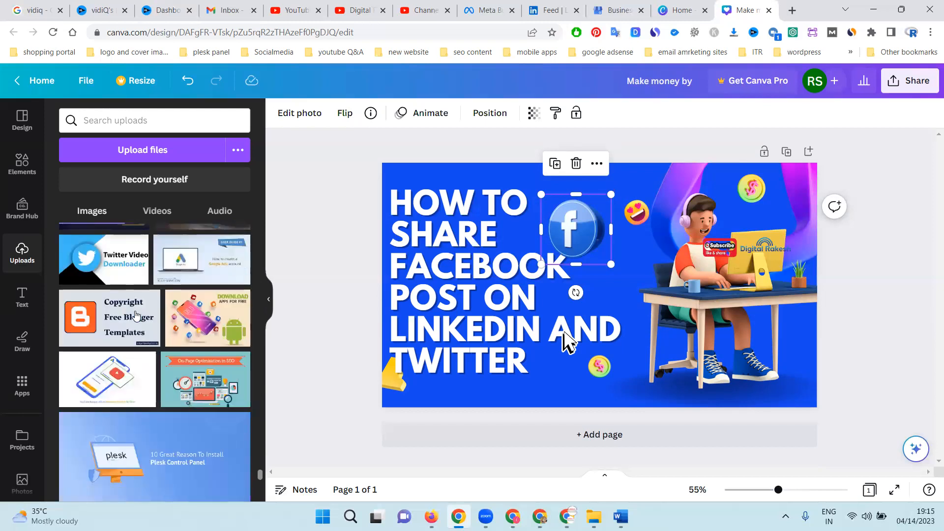
pyautogui.scroll(1, 167, 312)
pyautogui.click(207, 266)
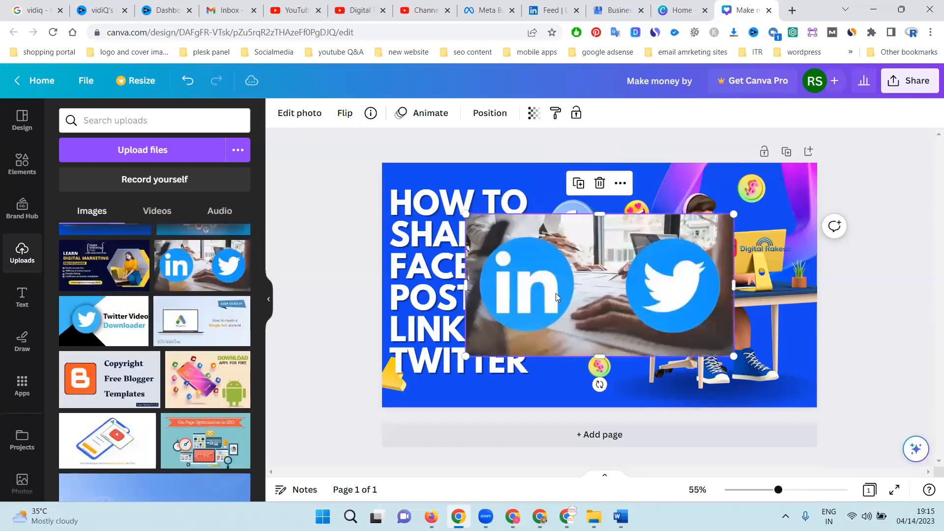
pyautogui.moveTo(465, 215); pyautogui.dragTo(631, 280)
pyautogui.moveTo(679, 309); pyautogui.dragTo(655, 293)
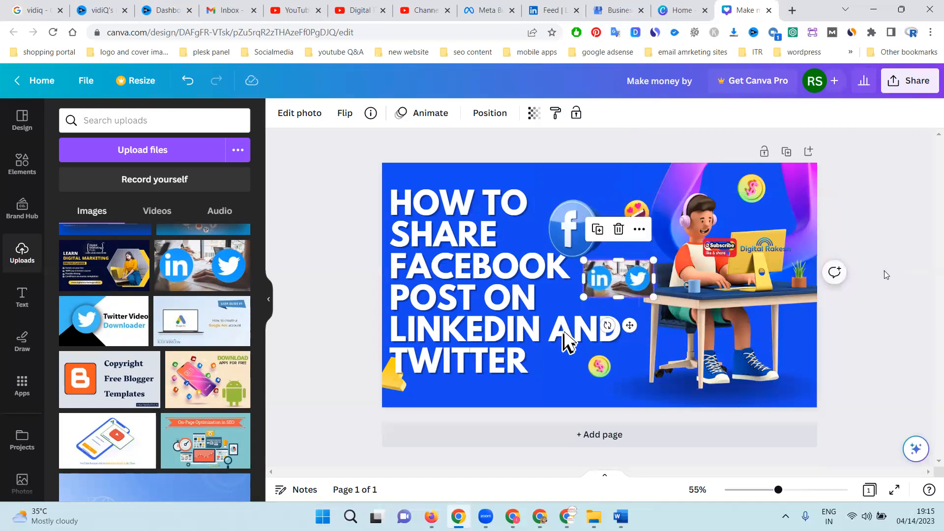
pyautogui.press('Escape')
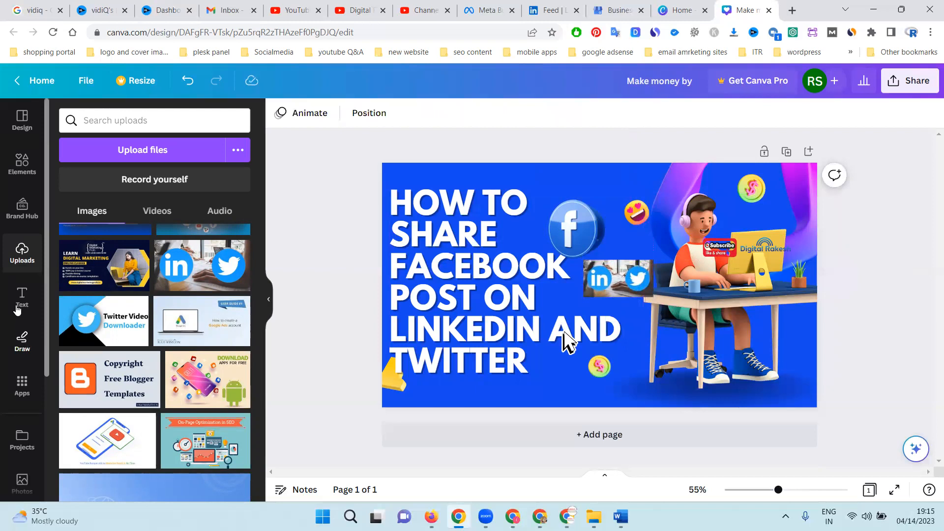
# Browse the design elements library, including all available lines and shapes, and return to the elements overview.
pyautogui.click(22, 165)
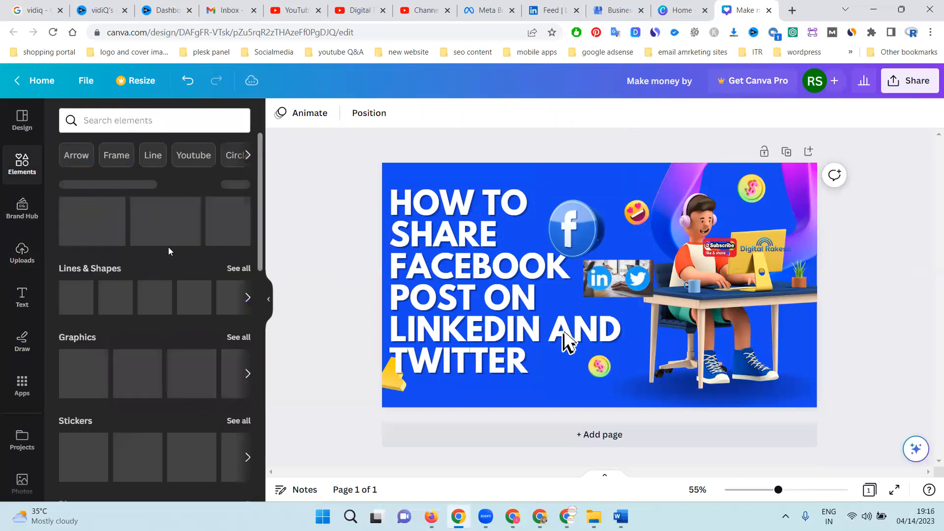
pyautogui.scroll(-20, 182, 285)
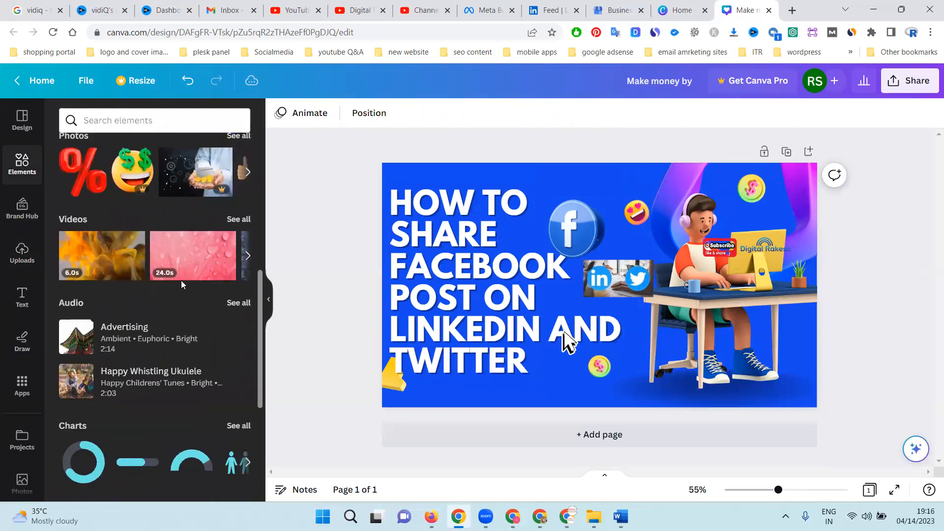
pyautogui.scroll(-3, 178, 279)
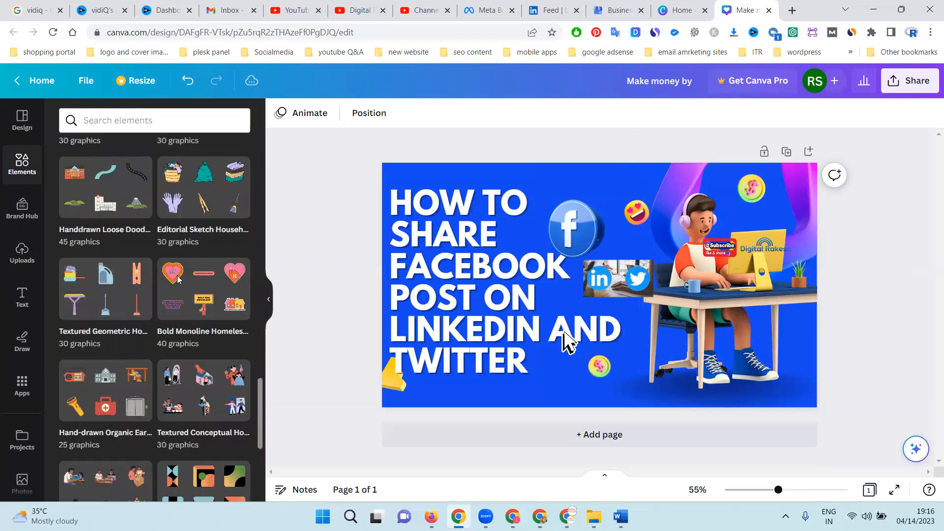
pyautogui.scroll(20, 178, 280)
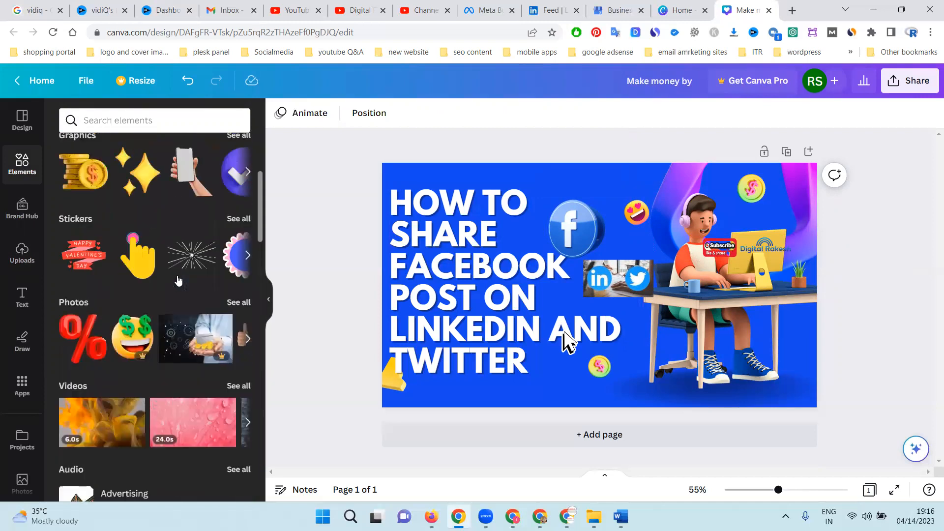
pyautogui.scroll(2, 178, 279)
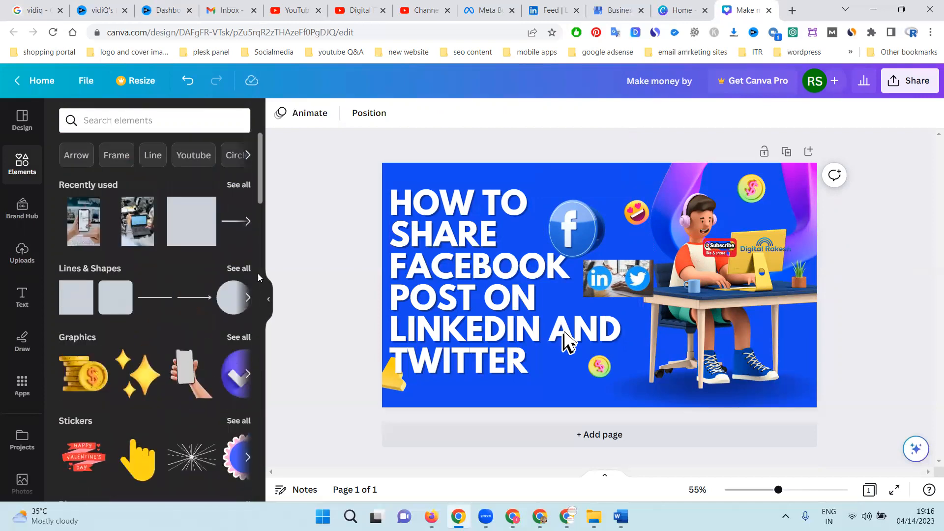
pyautogui.click(233, 264)
pyautogui.scroll(-8, 206, 288)
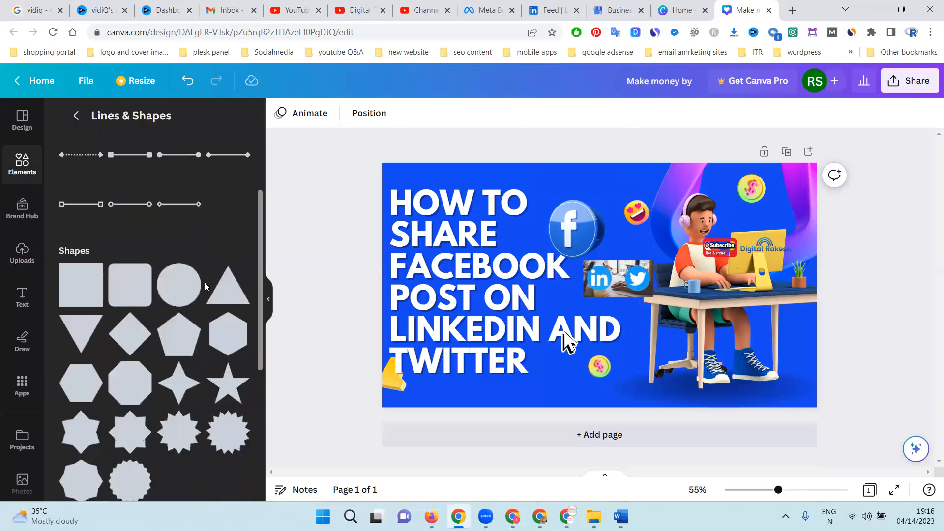
pyautogui.scroll(5, 205, 281)
pyautogui.scroll(-8, 205, 281)
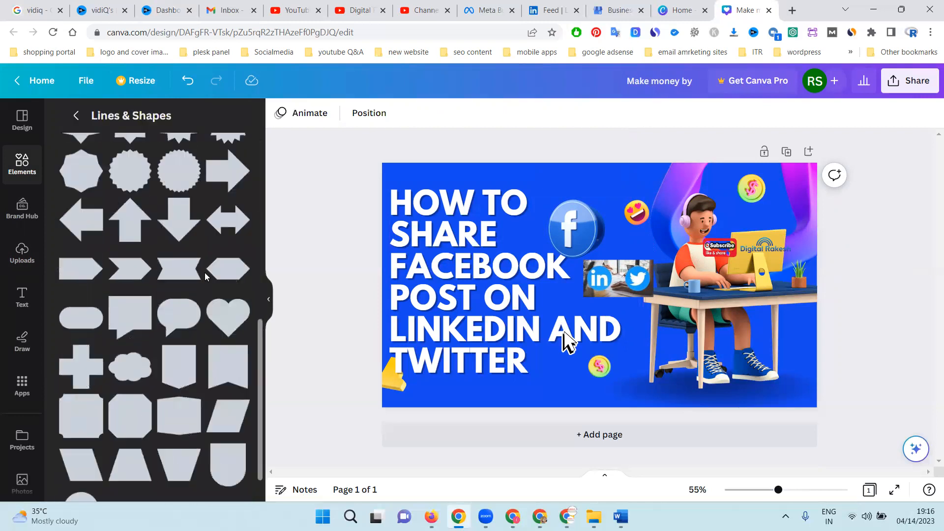
pyautogui.scroll(10, 204, 273)
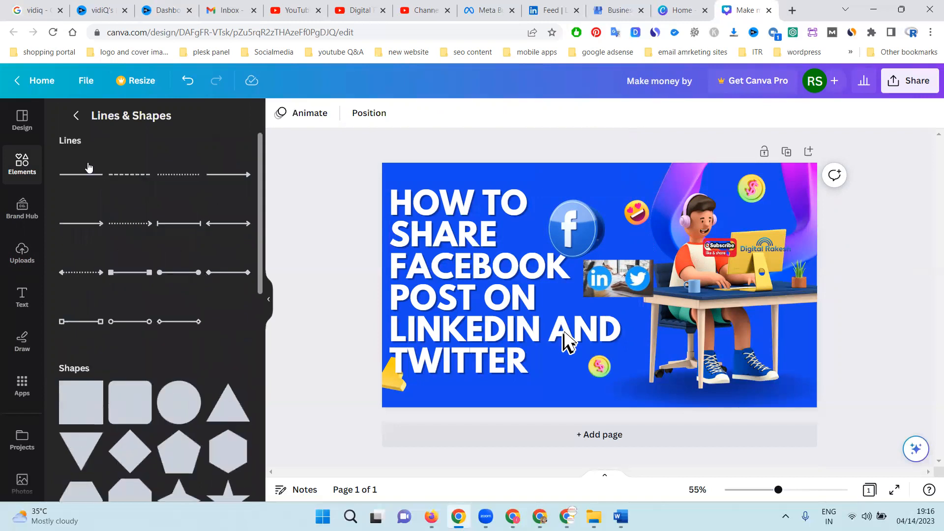
pyautogui.click(73, 117)
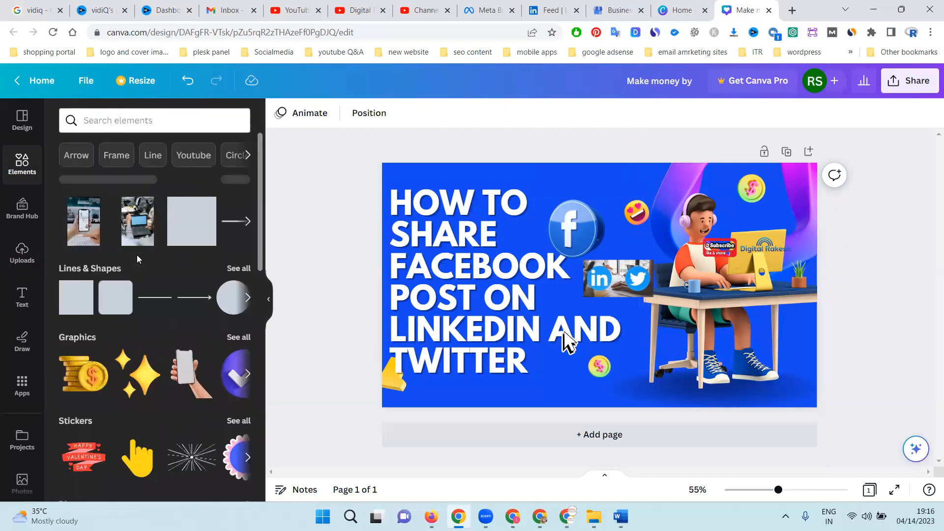
# Look through the rest of the elements library, from graphics and stickers to tables, frames, grids and the themed graphic collections.
pyautogui.scroll(-4, 137, 255)
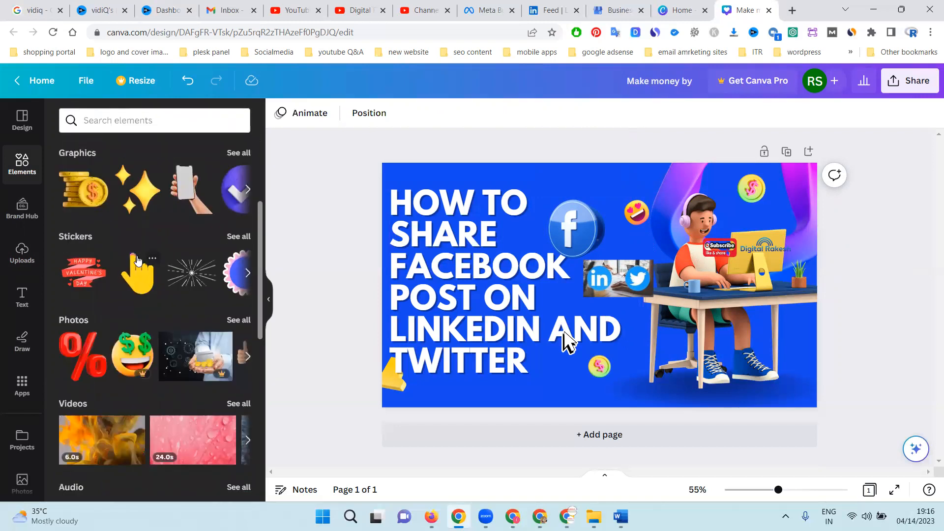
pyautogui.scroll(-4, 138, 260)
pyautogui.scroll(-12, 136, 258)
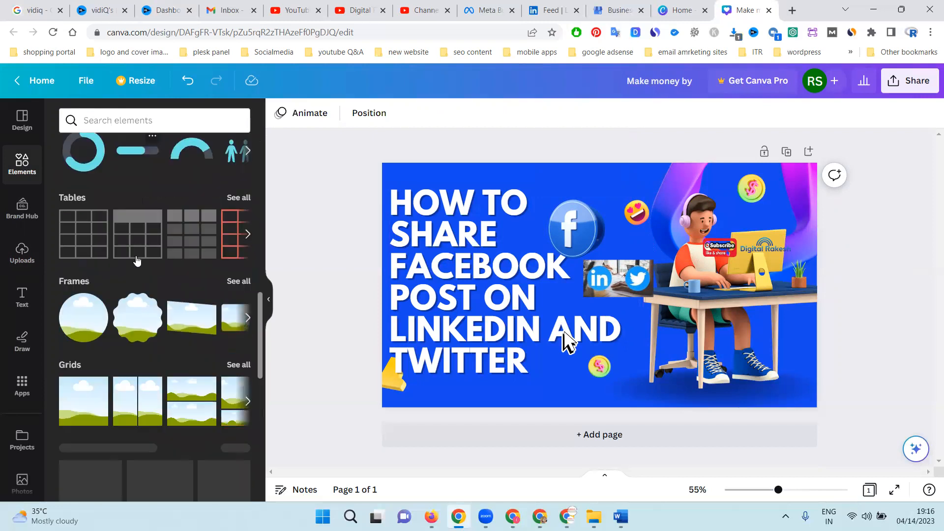
pyautogui.scroll(-4, 137, 260)
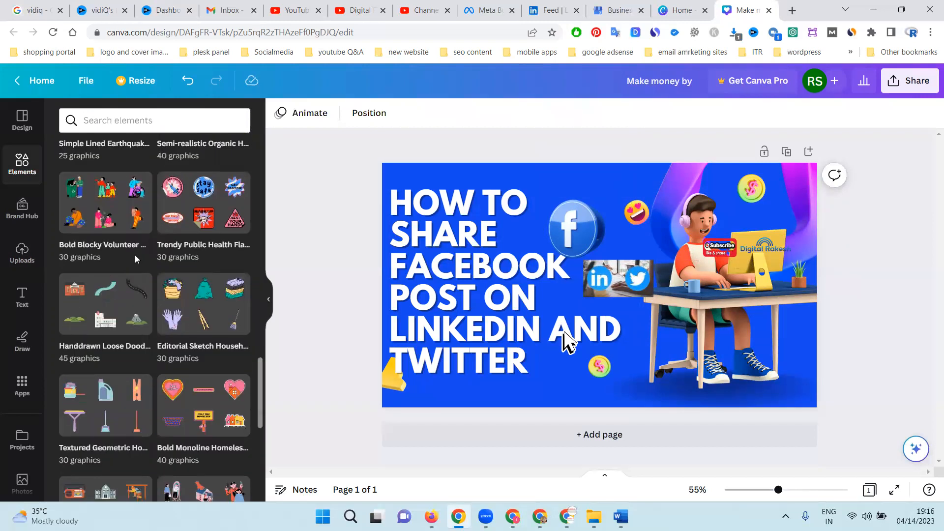
pyautogui.scroll(-10, 135, 255)
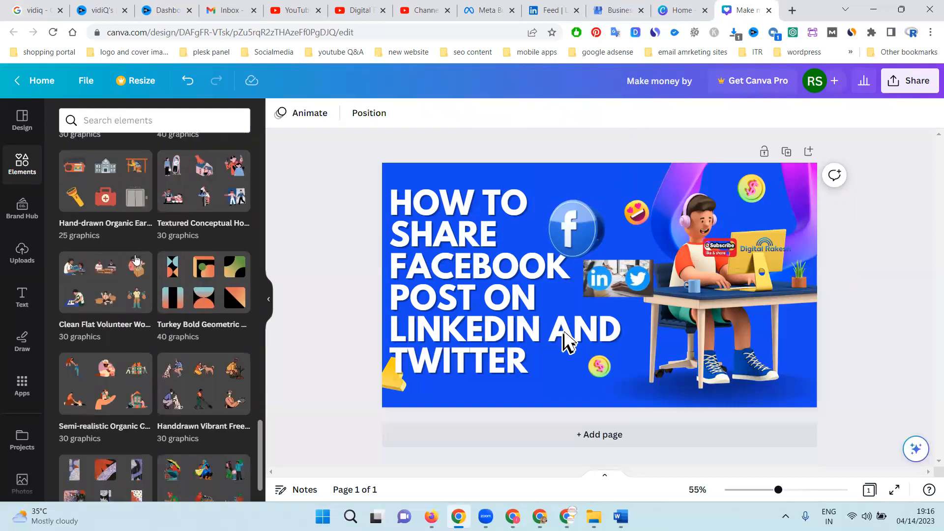
pyautogui.scroll(-7, 135, 259)
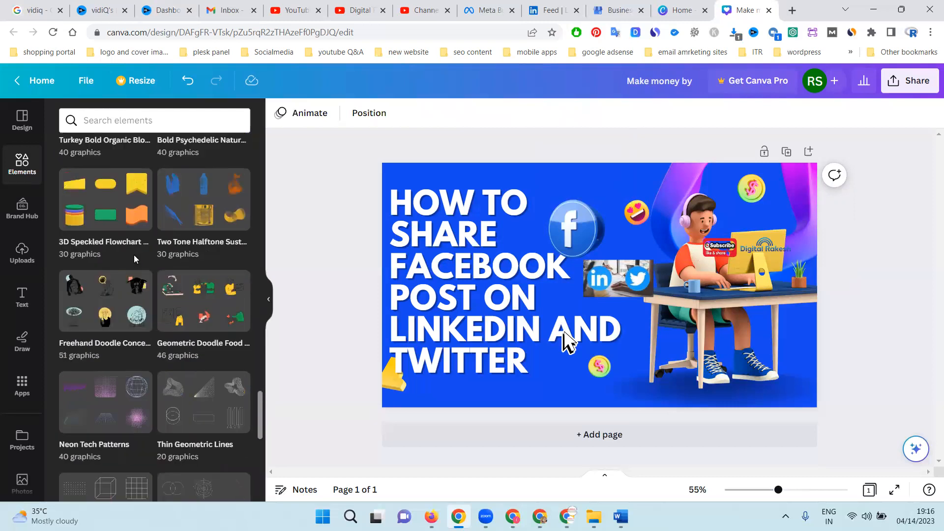
pyautogui.scroll(-6, 133, 255)
pyautogui.scroll(-3, 129, 255)
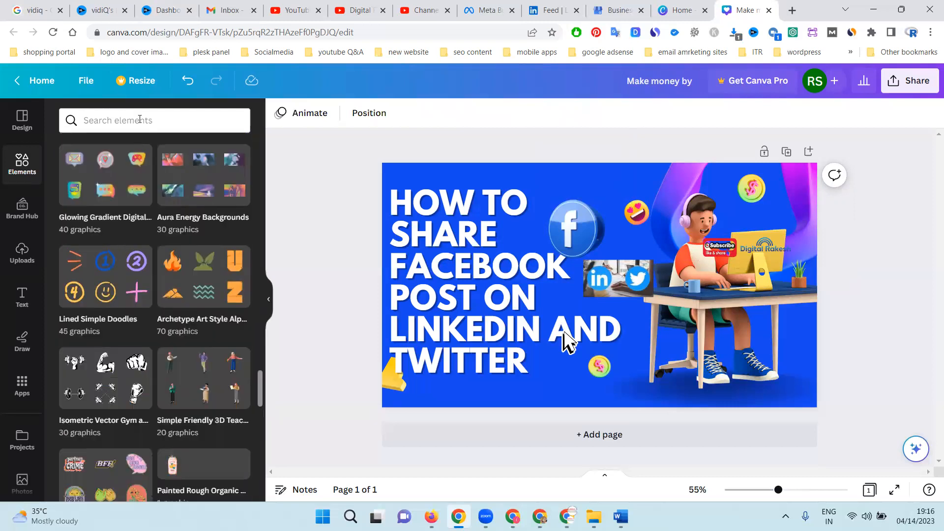
# Search the elements for "arrow" and list all the matching graphics.
pyautogui.click(139, 120)
pyautogui.write('arrow')
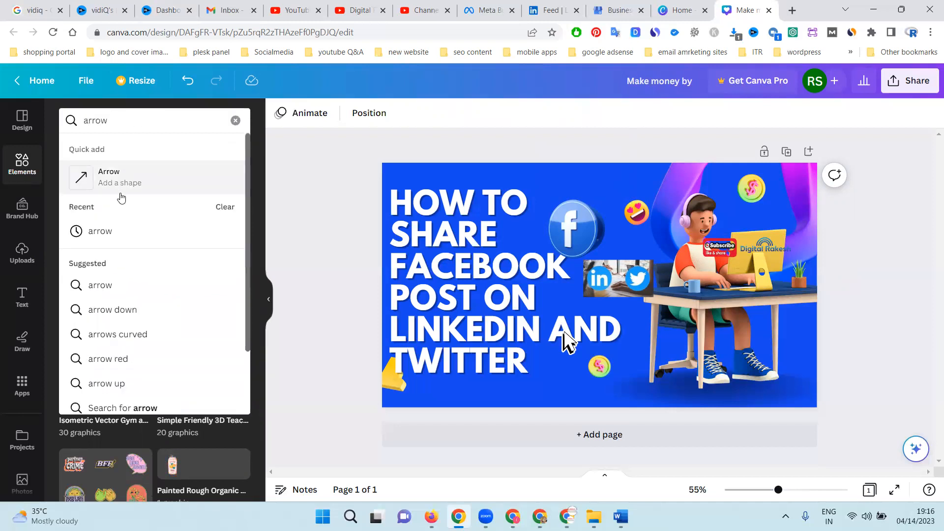
pyautogui.click(116, 221)
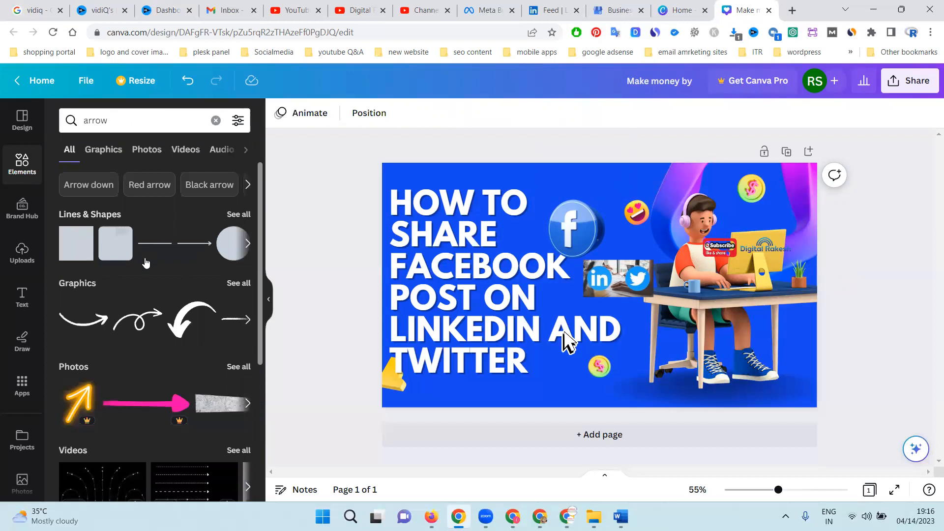
pyautogui.click(240, 285)
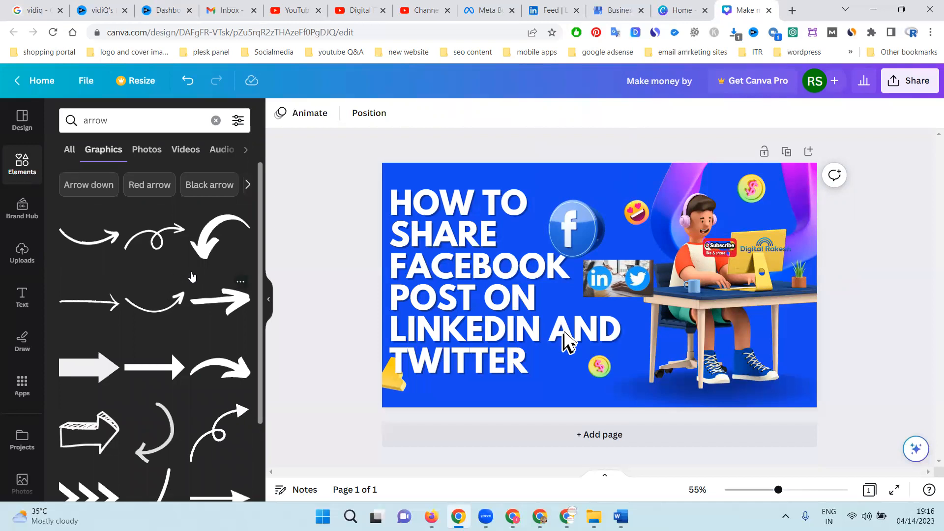
# Add the thick white curved arrow, shrink and rotate it to 46°, and place it from the Facebook icon towards the LinkedIn and Twitter image.
pyautogui.click(220, 368)
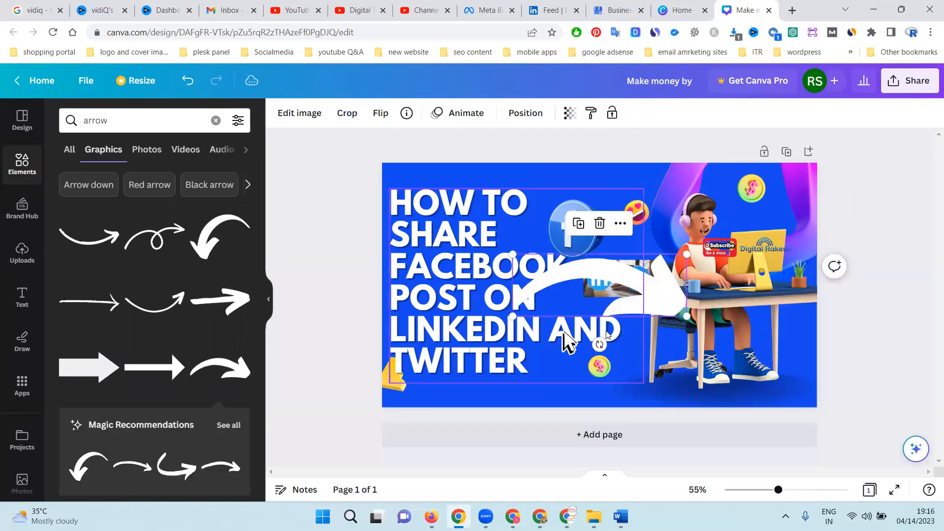
pyautogui.moveTo(600, 344); pyautogui.dragTo(547, 311)
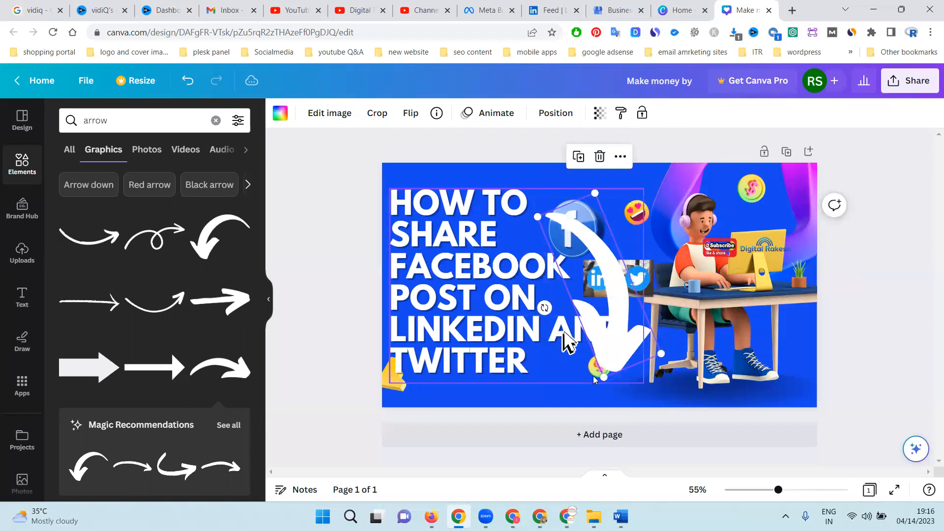
pyautogui.moveTo(604, 375); pyautogui.dragTo(590, 251)
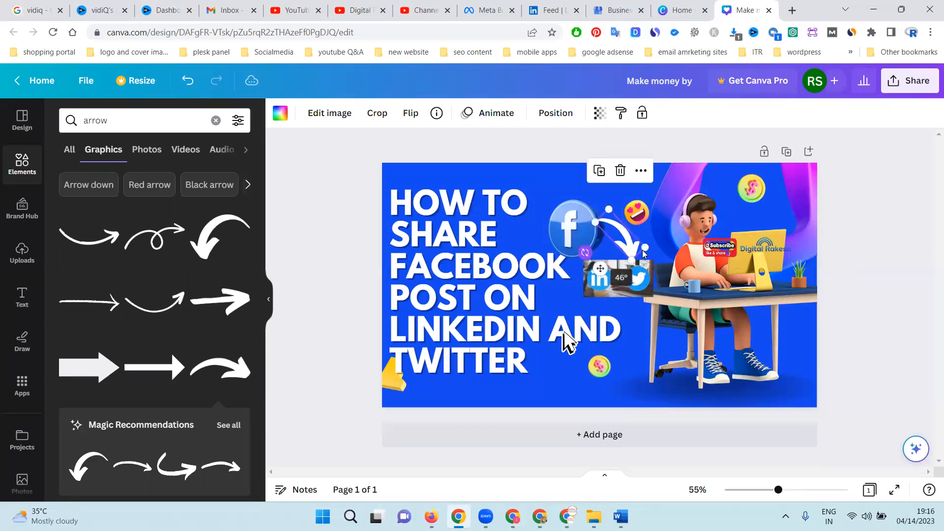
pyautogui.click(904, 231)
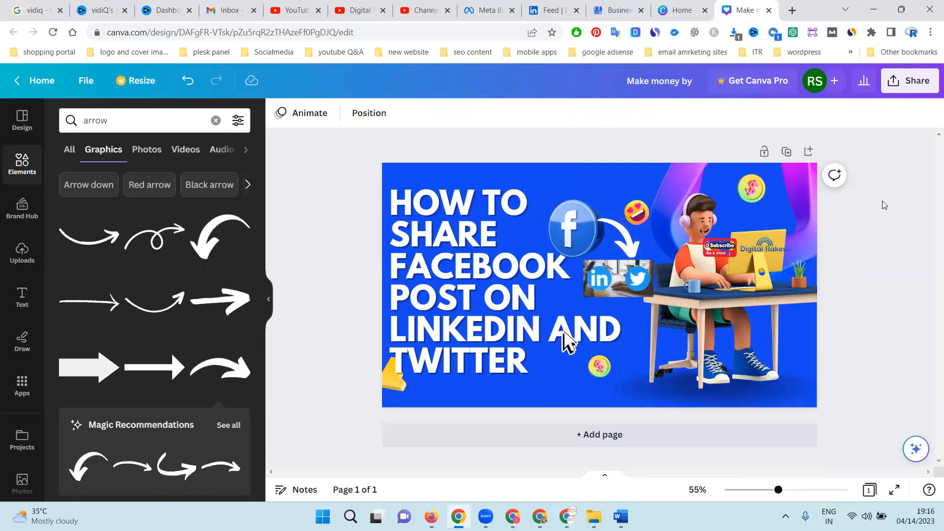
# Download the thumbnail design as a JPG.
pyautogui.click(909, 81)
pyautogui.click(790, 399)
pyautogui.click(787, 169)
pyautogui.click(776, 206)
pyautogui.click(795, 320)
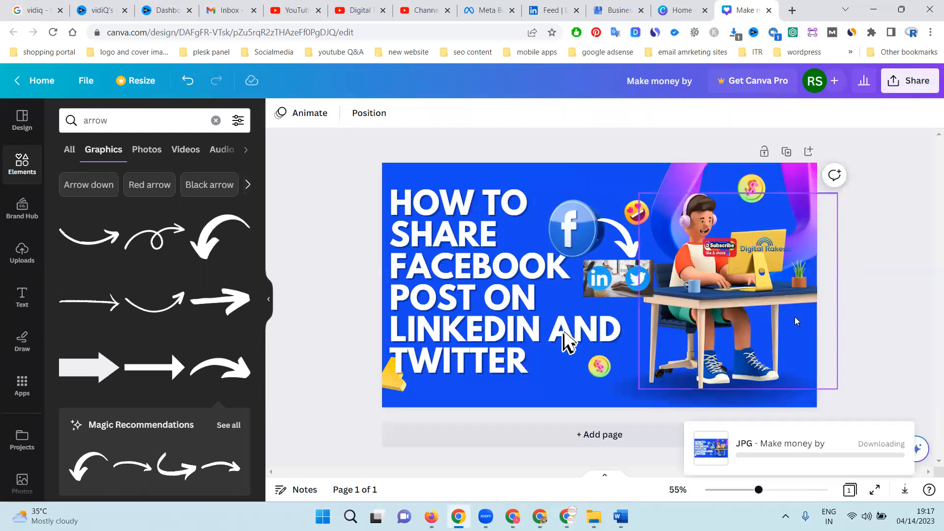
# Switch to YouTube Studio and, while choosing the thumbnail file, rename "Make money by" as "How To Share Facebook Post On Linkedin And Twitter".
pyautogui.click(427, 10)
pyautogui.click(274, 305)
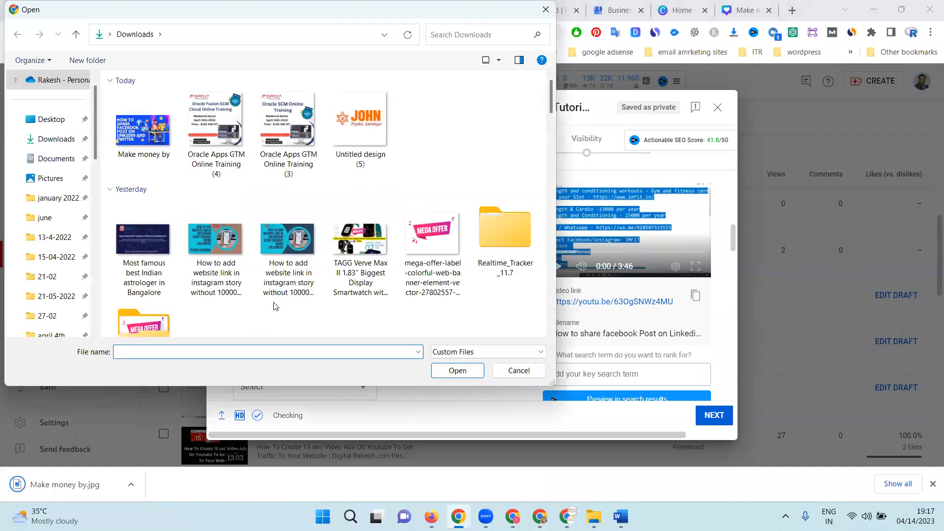
pyautogui.click(519, 371)
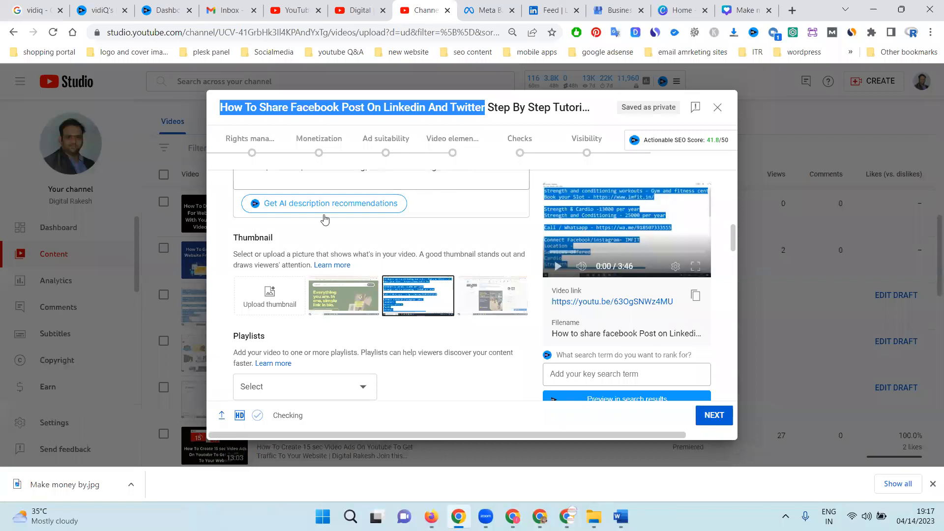
pyautogui.click(269, 297)
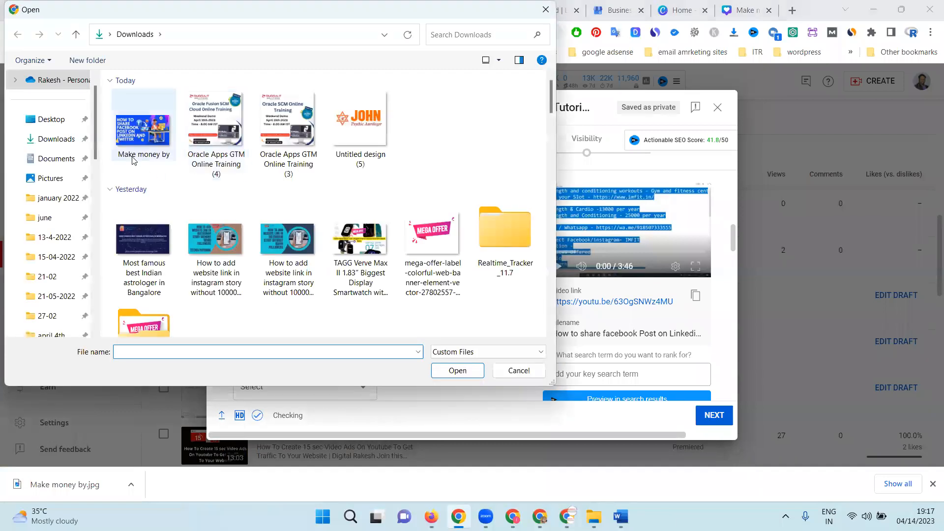
pyautogui.click(144, 156)
pyautogui.click(140, 157)
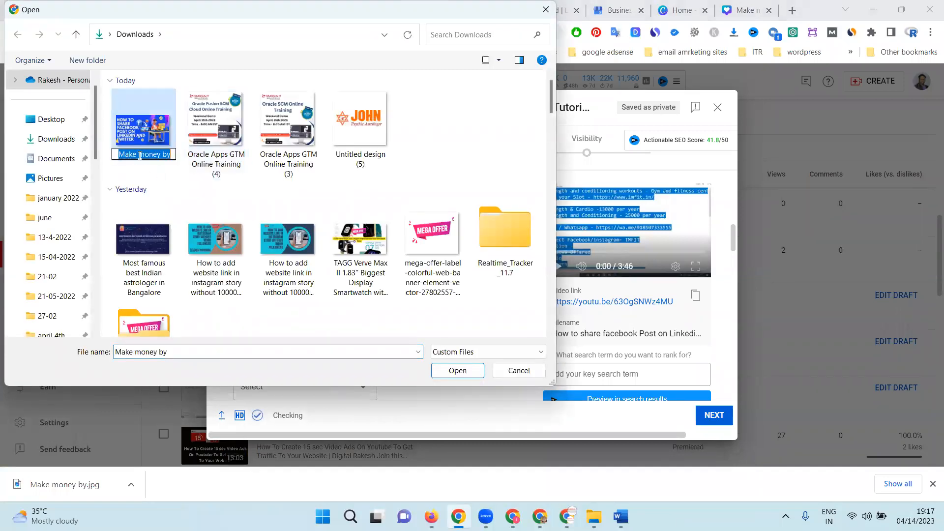
pyautogui.write('How To Share Facebook Post On Linkedin And Twitter')
pyautogui.press('Return')
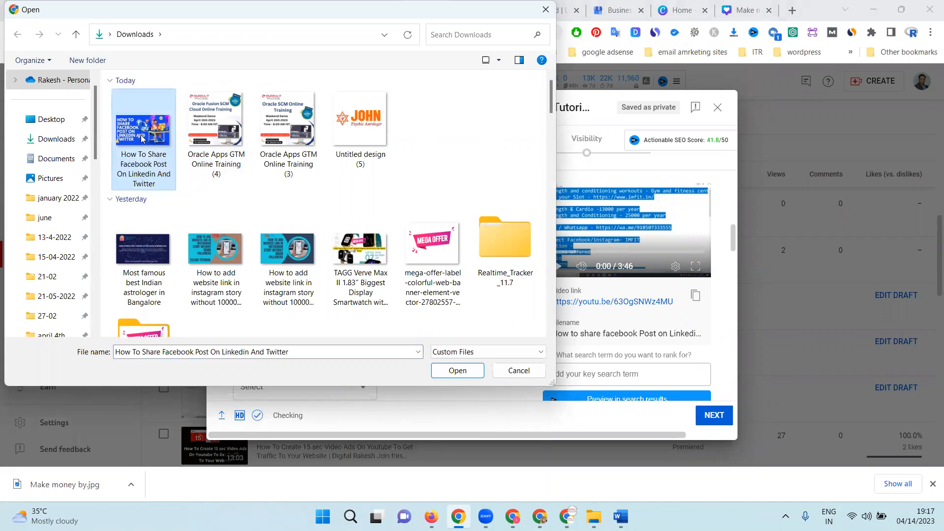
# Upload the renamed image as the video's custom thumbnail and check it in the video preview.
pyautogui.doubleClick(142, 133)
pyautogui.scroll(6, 634, 264)
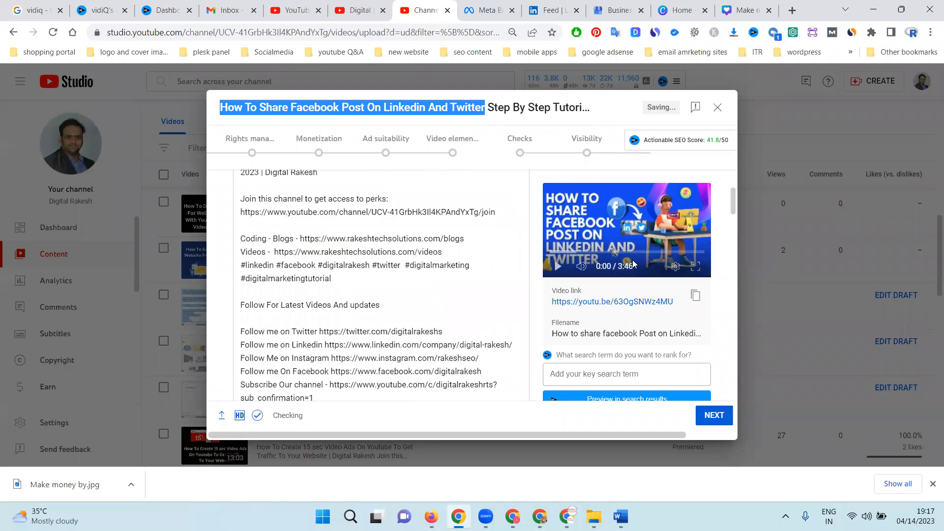
pyautogui.scroll(4, 634, 264)
pyautogui.scroll(-1, 633, 260)
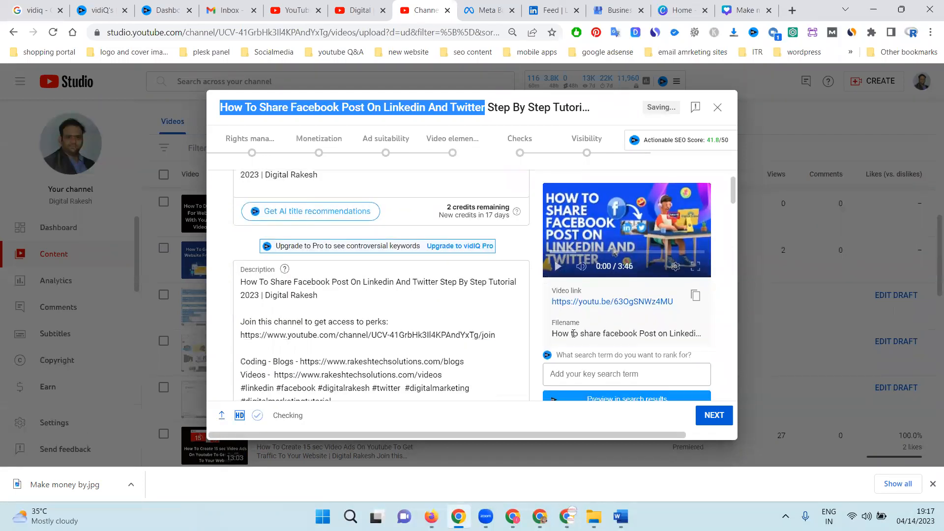
# Examine the uploaded video's filename, its description and the playlist and audience settings.
pyautogui.moveTo(553, 333); pyautogui.dragTo(694, 330)
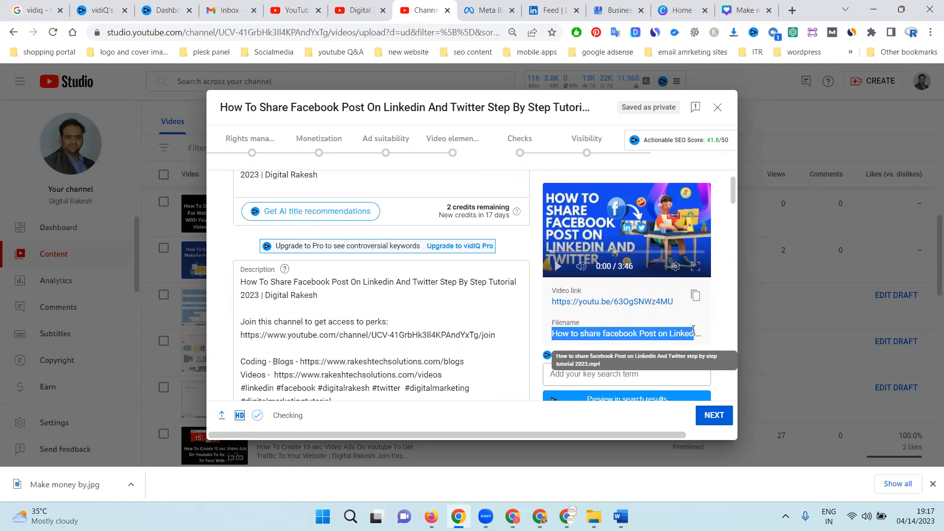
pyautogui.scroll(-1, 726, 327)
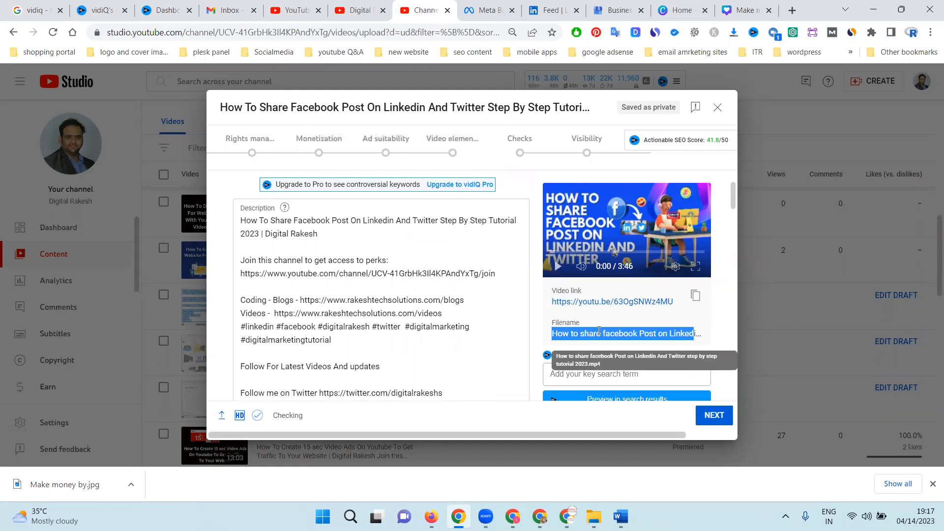
pyautogui.scroll(-4, 474, 266)
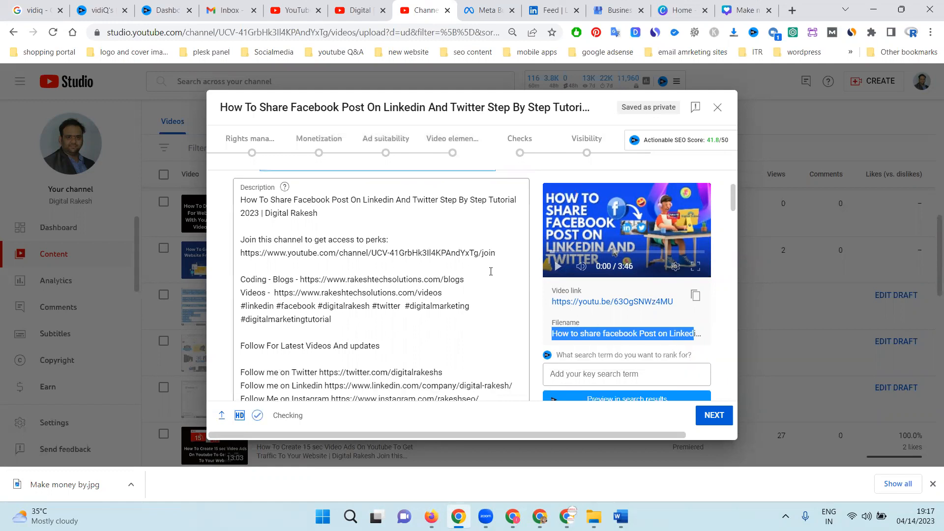
pyautogui.scroll(-10, 474, 266)
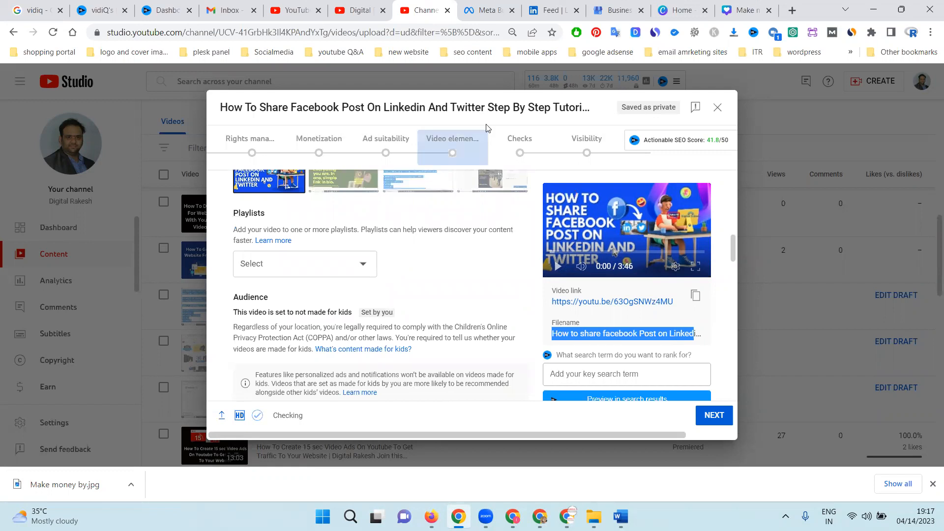
# Search YouTube for "How To Share Facebook Post On Linkedin And Twitter" and examine the competing videos and vidIQ keyword data.
pyautogui.moveTo(485, 107); pyautogui.dragTo(222, 106)
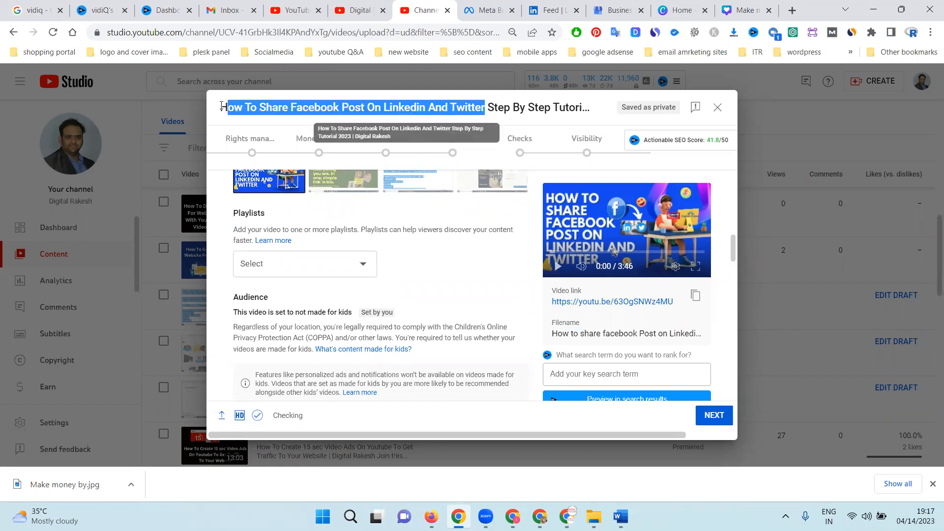
pyautogui.click(289, 11)
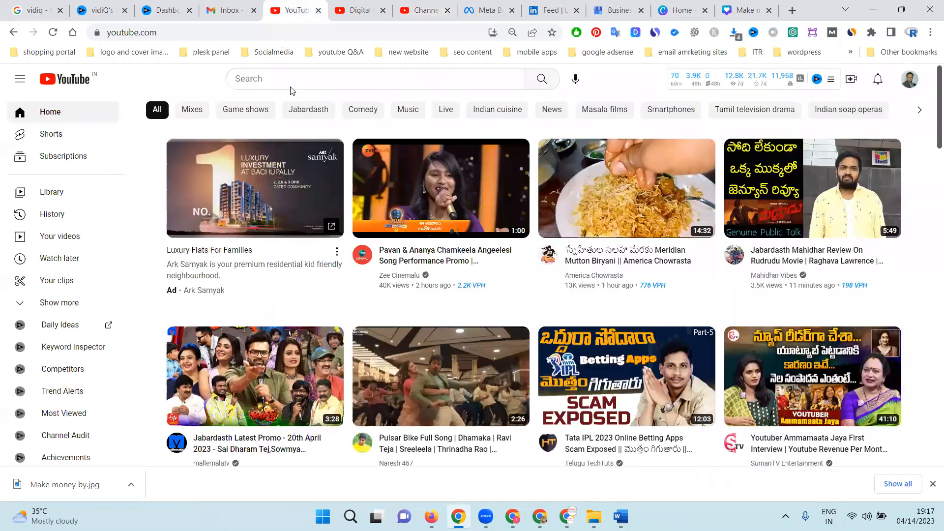
pyautogui.click(293, 81)
pyautogui.write('How To Share Facebook Post On Linkedin And Twitter')
pyautogui.press('Return')
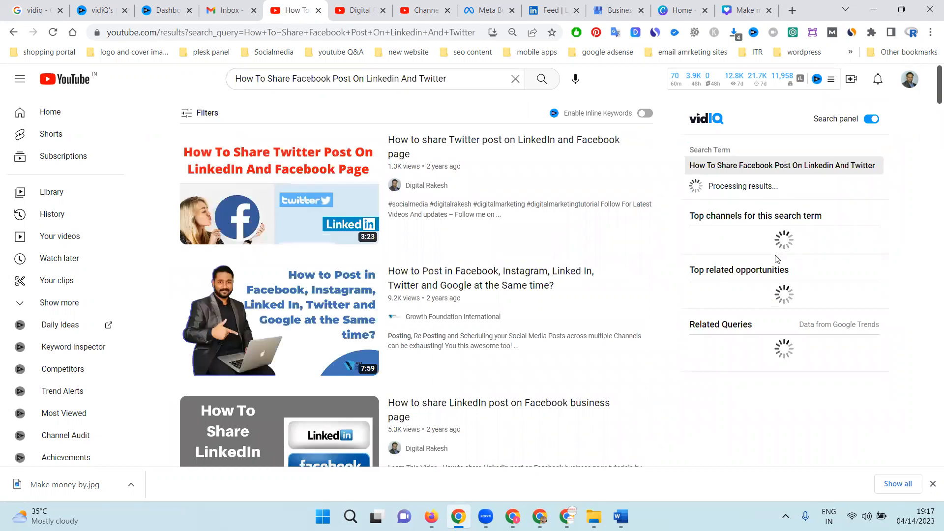
pyautogui.scroll(-2, 777, 260)
pyautogui.scroll(-4, 777, 259)
pyautogui.scroll(-4, 732, 218)
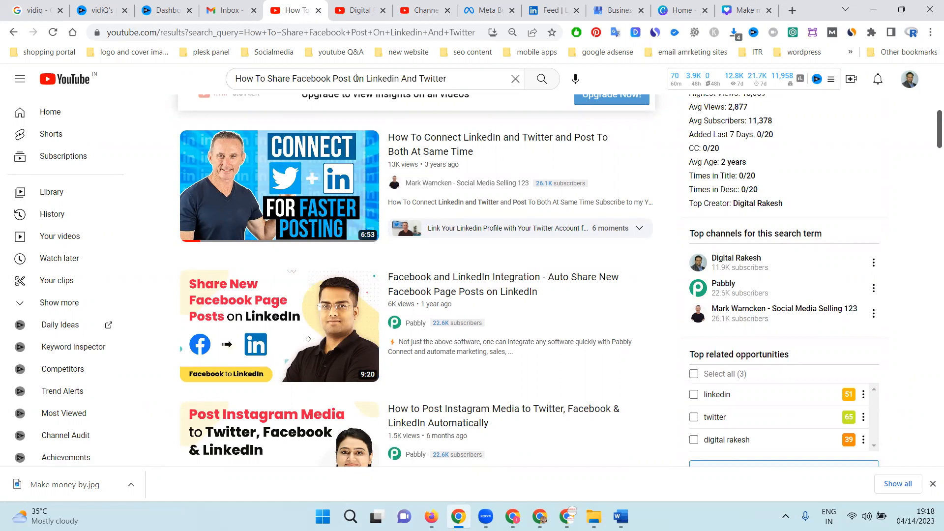
pyautogui.moveTo(399, 79); pyautogui.dragTo(234, 81)
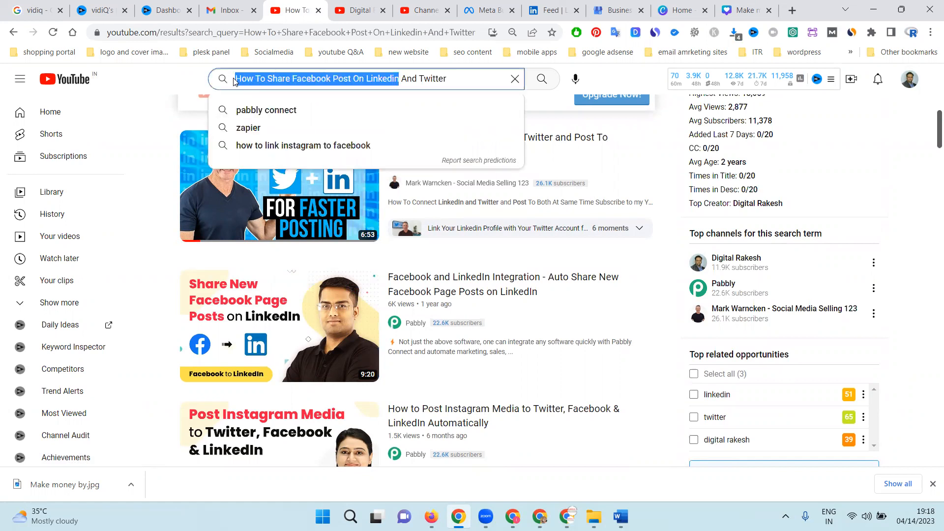
# Return to the draft in YouTube Studio and start a new podcast from the video's playlist selection.
pyautogui.click(436, 15)
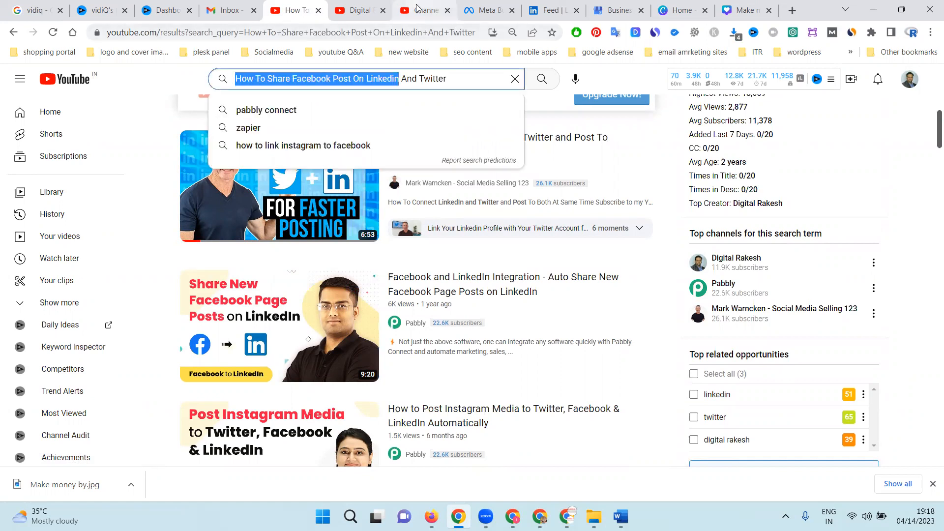
pyautogui.click(276, 268)
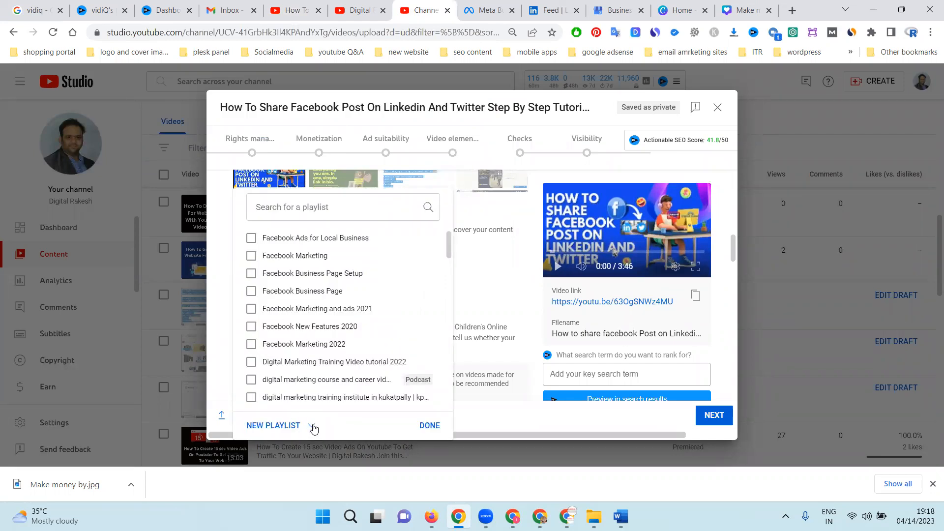
pyautogui.click(312, 426)
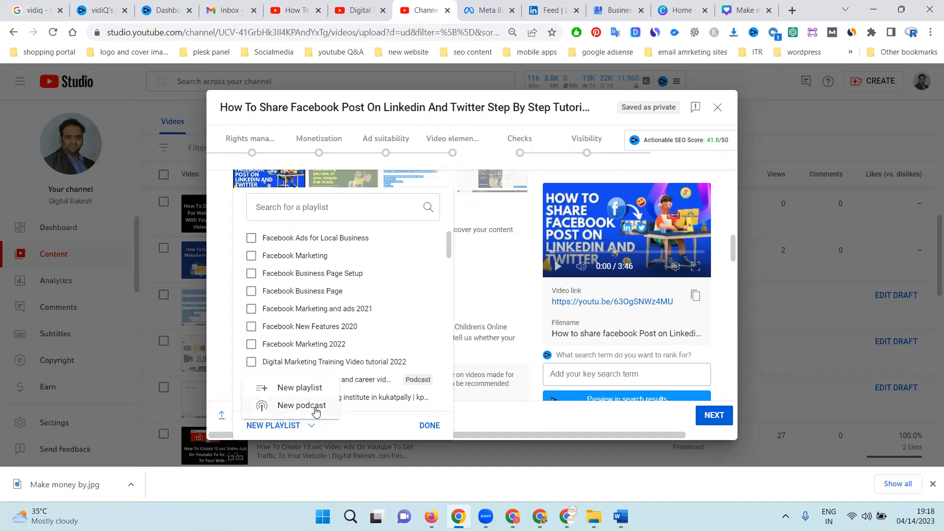
pyautogui.click(315, 412)
# Title the new podcast "Facebook Marketing Tips" and copy that title.
pyautogui.click(387, 199)
pyautogui.write('Faceboo')
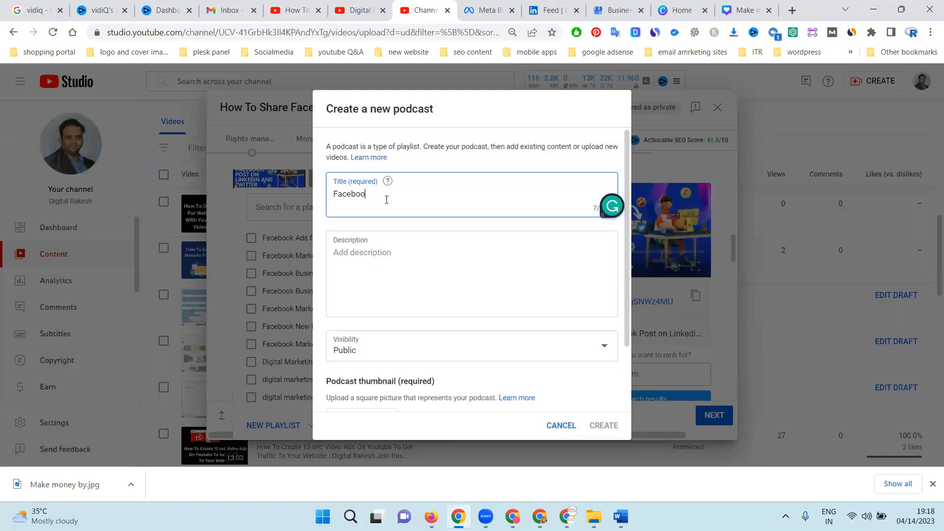
pyautogui.write('k Marketing Tip')
pyautogui.tripleClick(387, 199)
pyautogui.hotkey('ctrl', 'c')
pyautogui.scroll(-2, 380, 263)
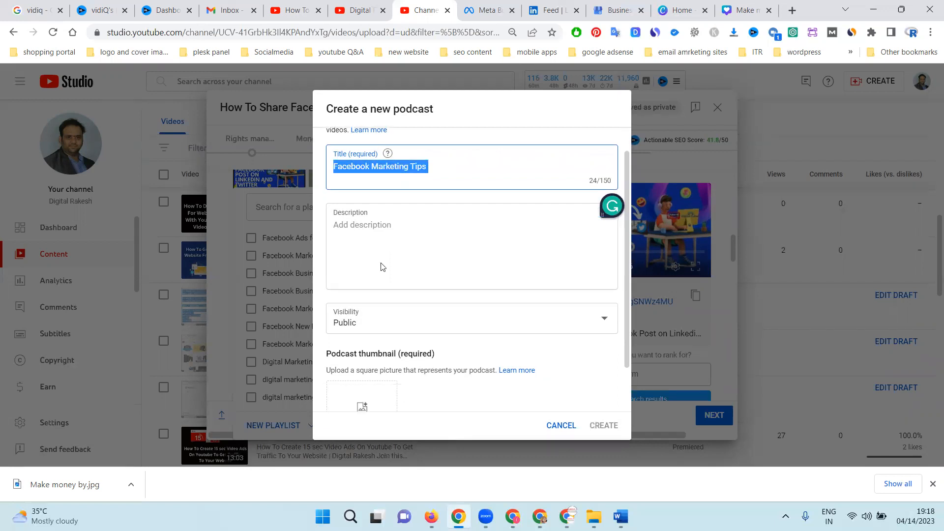
# Paste "Facebook Marketing Tips" as the podcast's description and keep its visibility Public.
pyautogui.click(392, 192)
pyautogui.hotkey('ctrl', 'v')
pyautogui.click(377, 297)
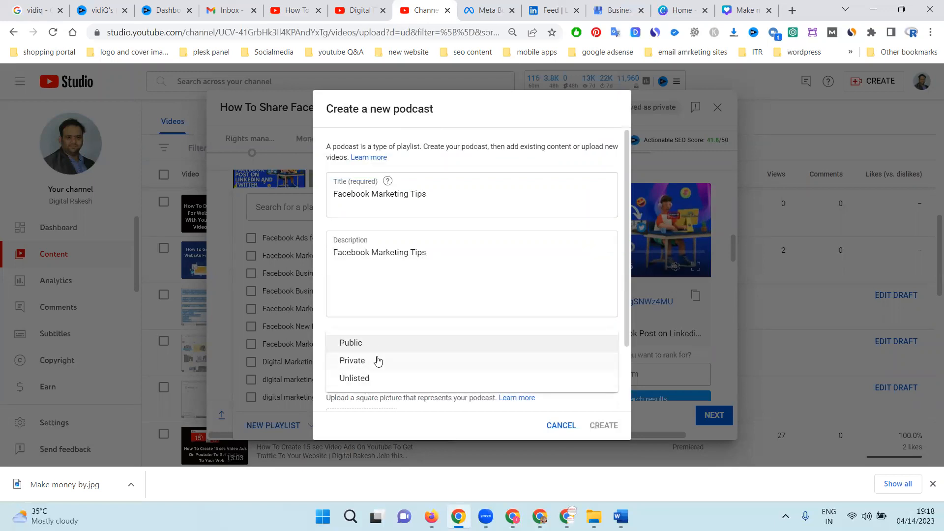
pyautogui.click(409, 293)
pyautogui.scroll(-3, 388, 334)
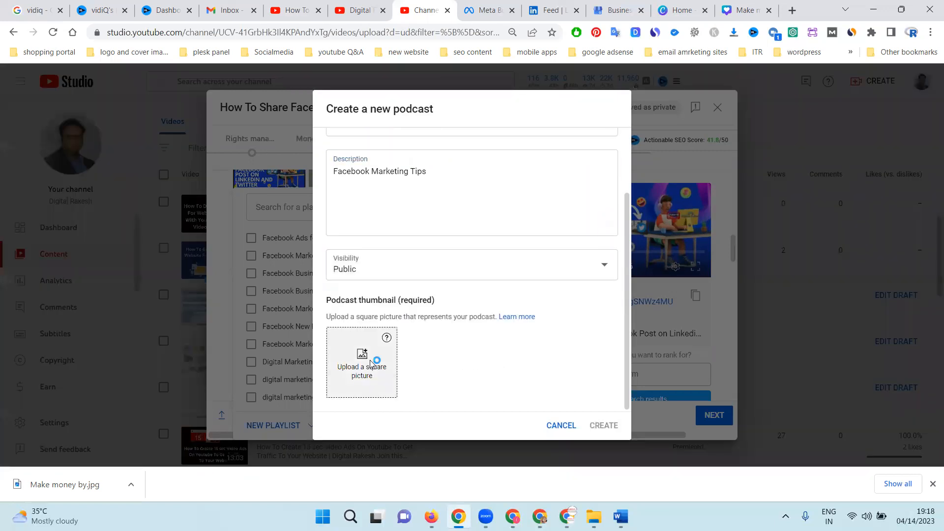
# Start uploading the podcast thumbnail and browse to the "digital rakesh" folder on the Digital Marketing (D:) drive.
pyautogui.click(372, 364)
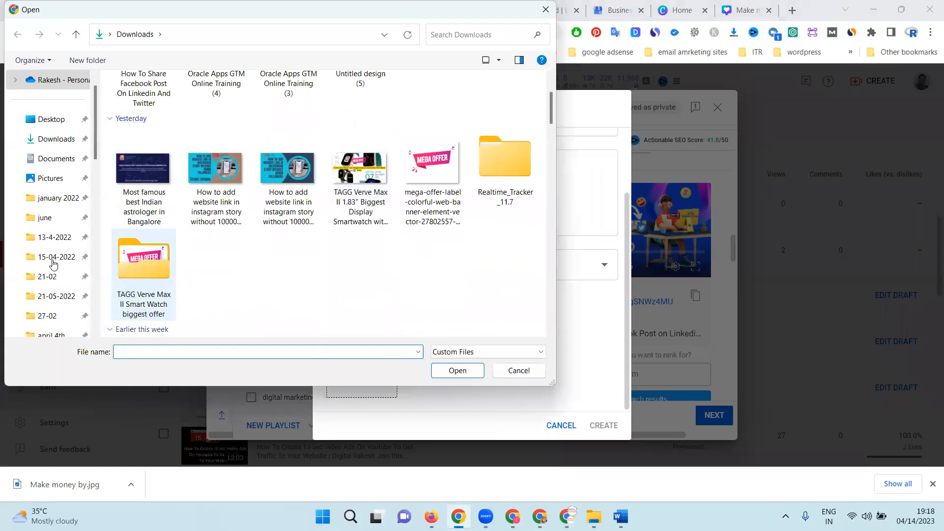
pyautogui.scroll(-10, 54, 266)
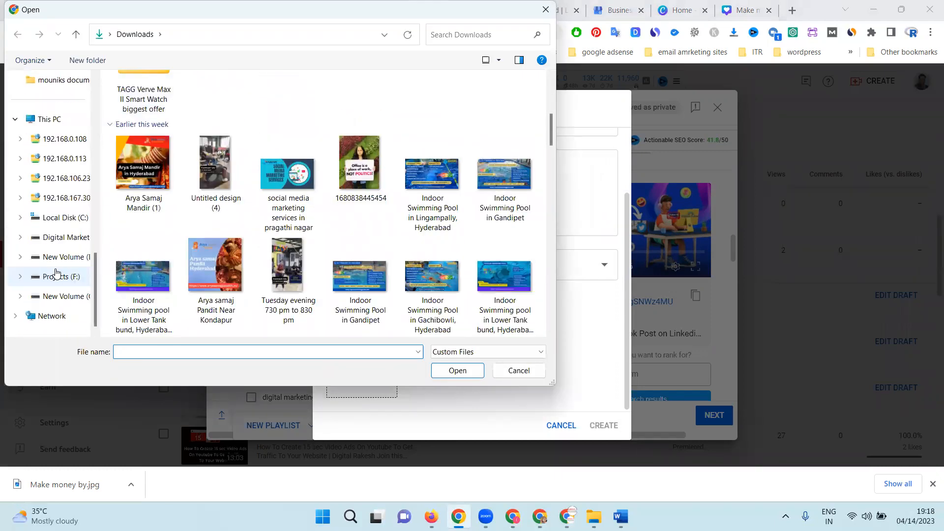
pyautogui.click(62, 240)
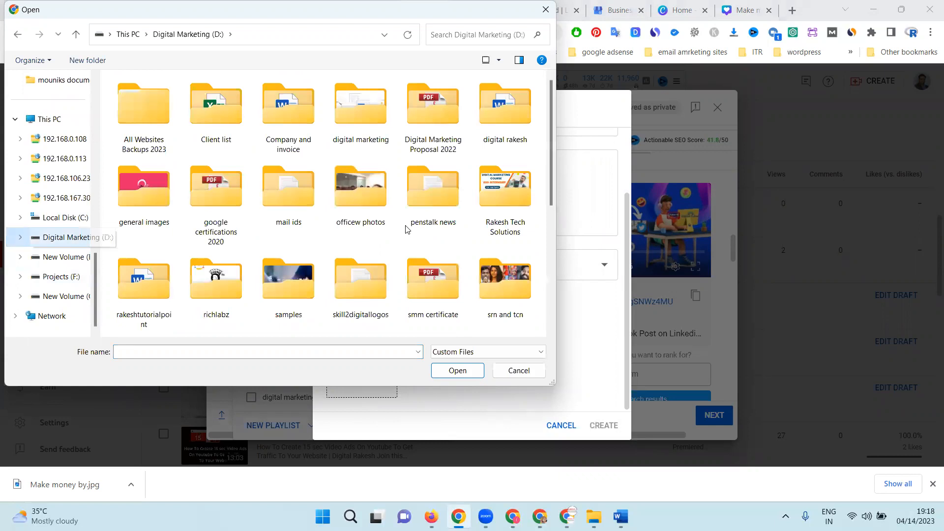
pyautogui.doubleClick(483, 129)
pyautogui.scroll(-5, 447, 172)
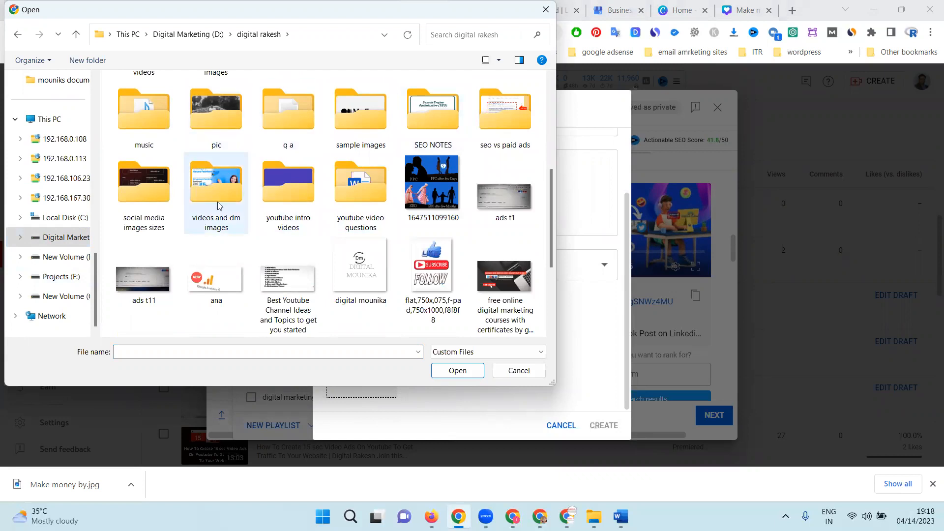
pyautogui.doubleClick(337, 194)
pyautogui.click(237, 38)
pyautogui.scroll(-3, 283, 216)
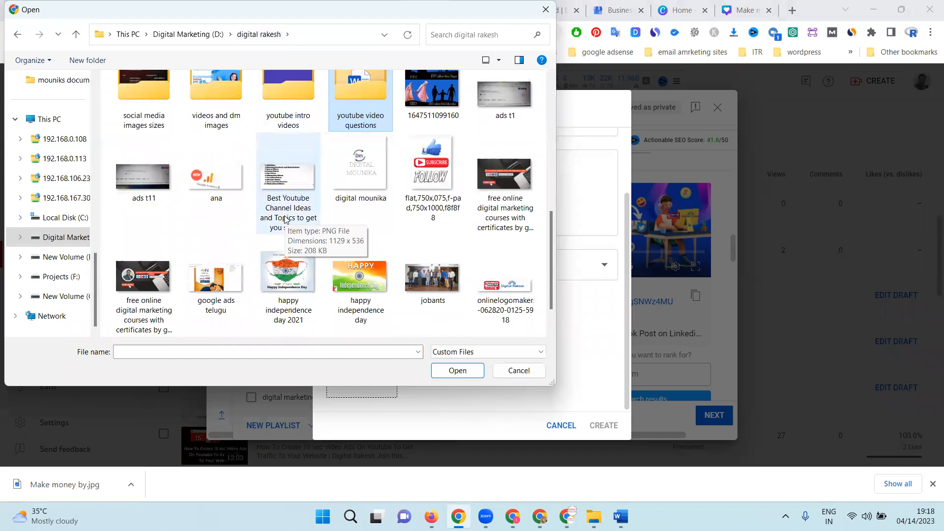
pyautogui.doubleClick(283, 116)
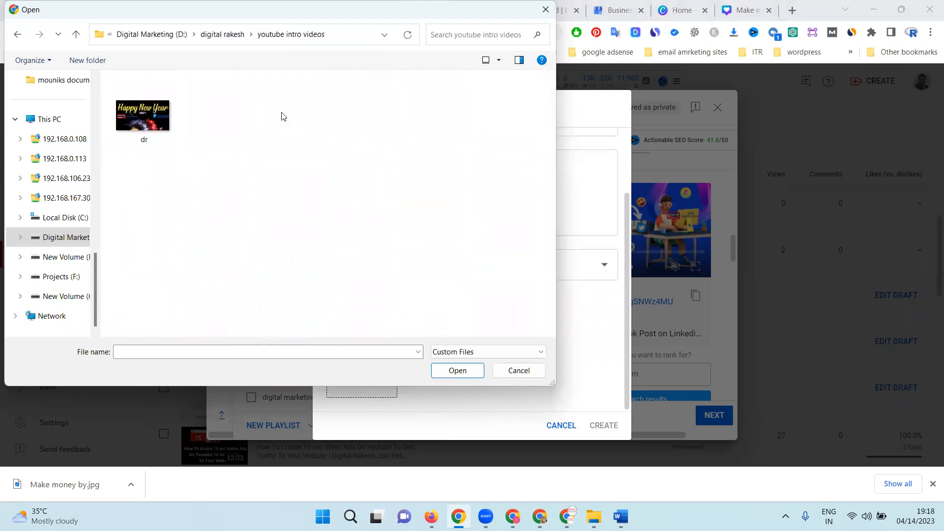
pyautogui.click(224, 35)
# Use the square logo "Untitled design (2)" from "videos and dm images" as the podcast thumbnail and create the podcast.
pyautogui.doubleClick(211, 282)
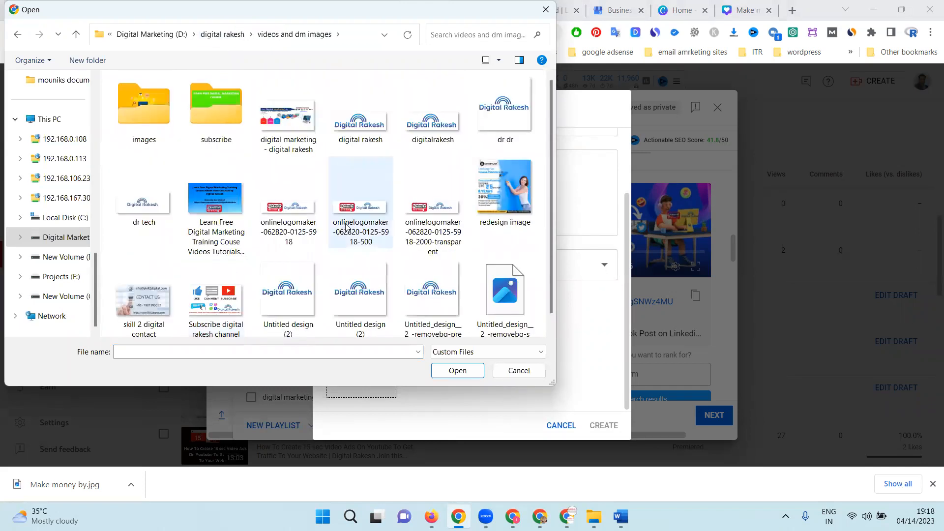
pyautogui.doubleClick(376, 294)
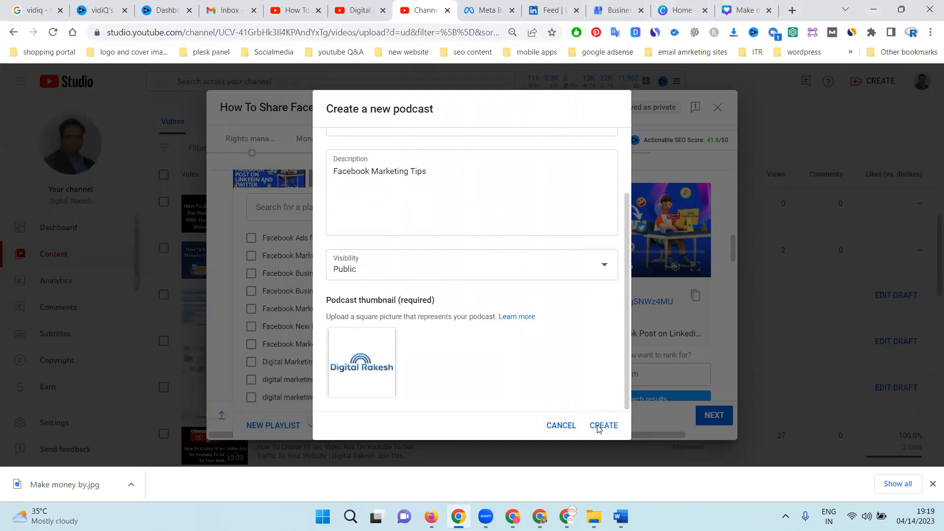
pyautogui.click(598, 427)
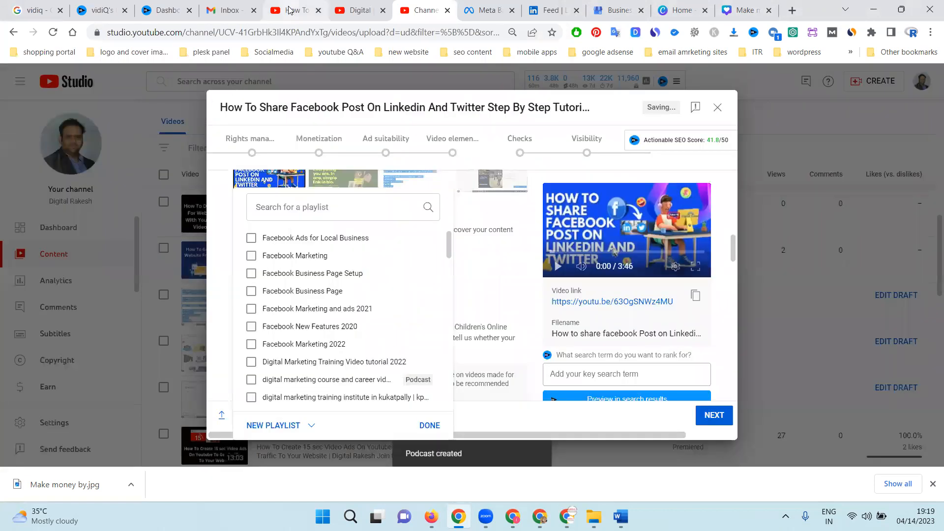
# Take "How To Share Facebook Post On Linkedin" from the YouTube search and use it to title a new playlist in the draft.
pyautogui.click(291, 10)
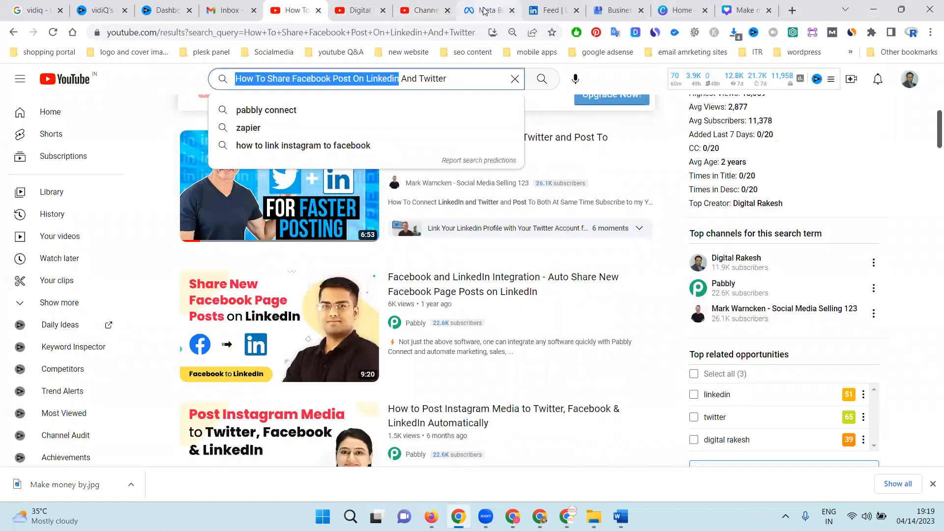
pyautogui.click(418, 10)
pyautogui.click(287, 426)
pyautogui.click(296, 391)
pyautogui.click(368, 207)
pyautogui.write('How To Share Facebook Post On Linkedin')
# Describe the playlist as "How To Share Facebook Post On Linkedin by digital Rakesh" and create it as Public.
pyautogui.click(374, 240)
pyautogui.write('How To Share Facebook Post On Linkedin')
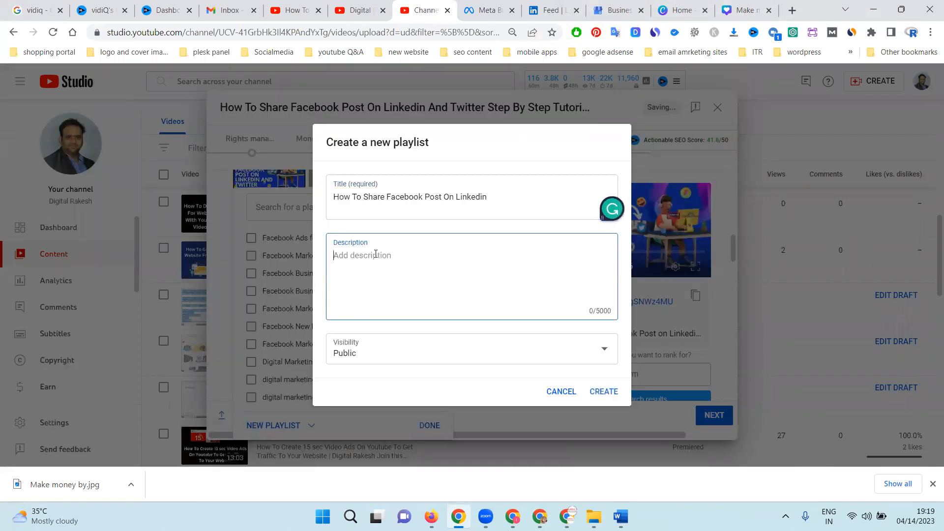
pyautogui.write('by ')
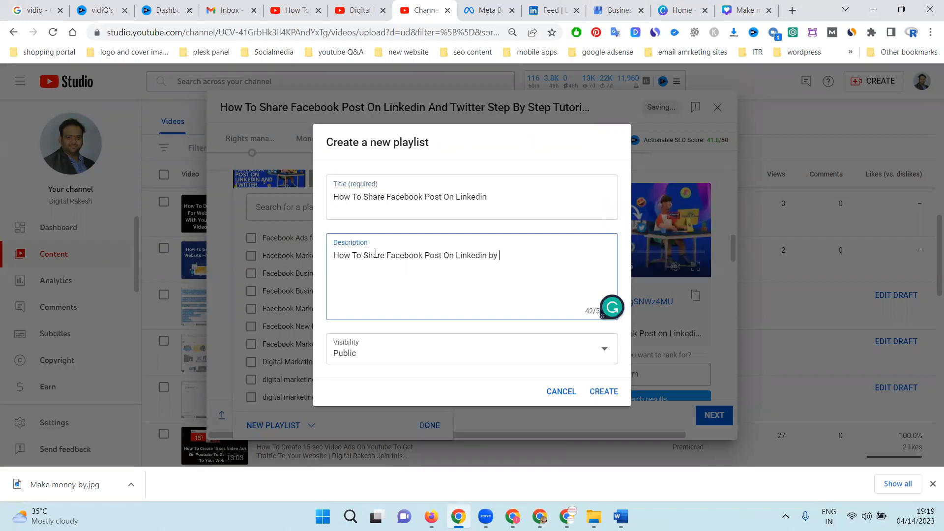
pyautogui.write('digital Rakesh')
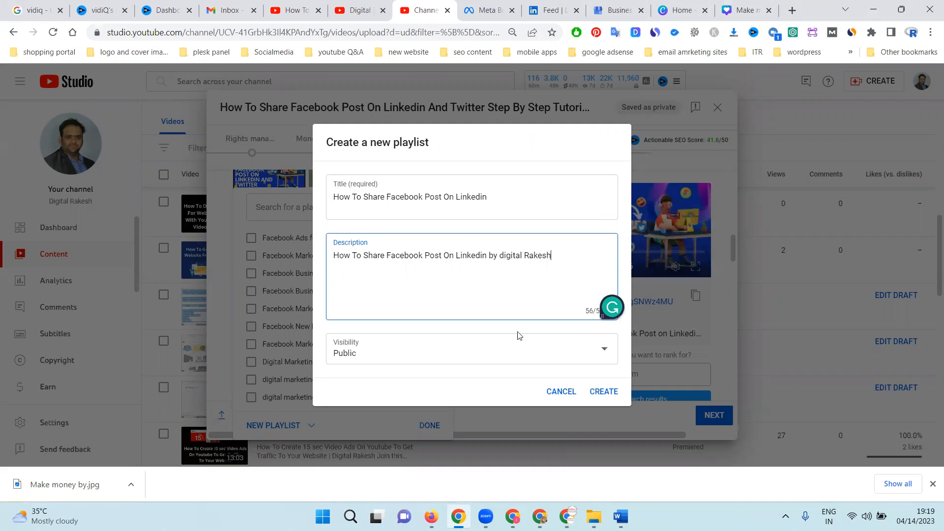
pyautogui.click(605, 391)
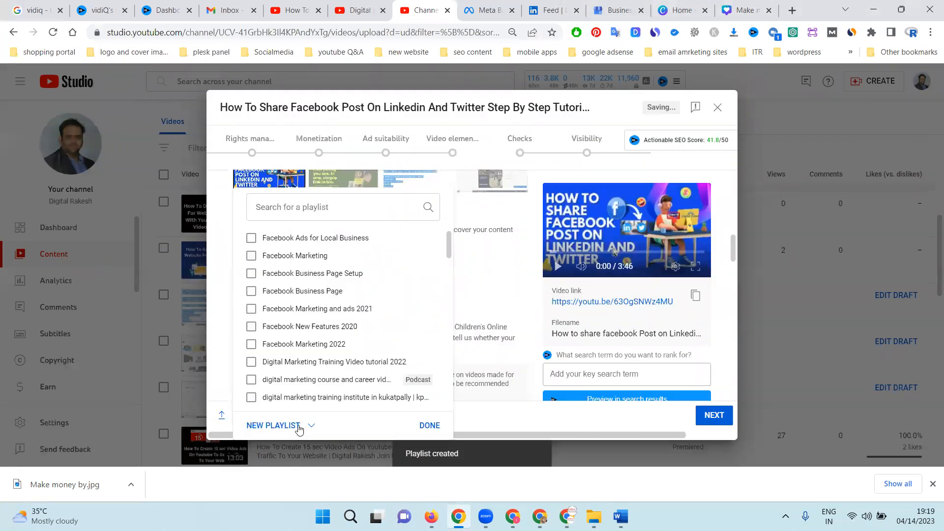
# Start another new playlist titled "How To Share Facebook Post On Twitter" and copy that title.
pyautogui.click(298, 427)
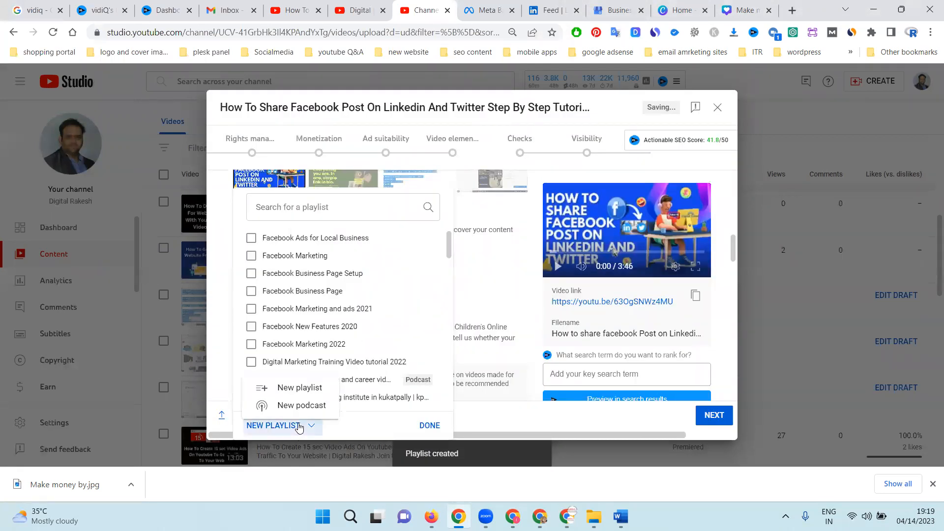
pyautogui.click(295, 390)
pyautogui.write('How To Share Facebook Post On Linkedin')
pyautogui.doubleClick(470, 196)
pyautogui.write('Twitter')
pyautogui.hotkey('ctrl', 'a')
pyautogui.hotkey('ctrl', 'c')
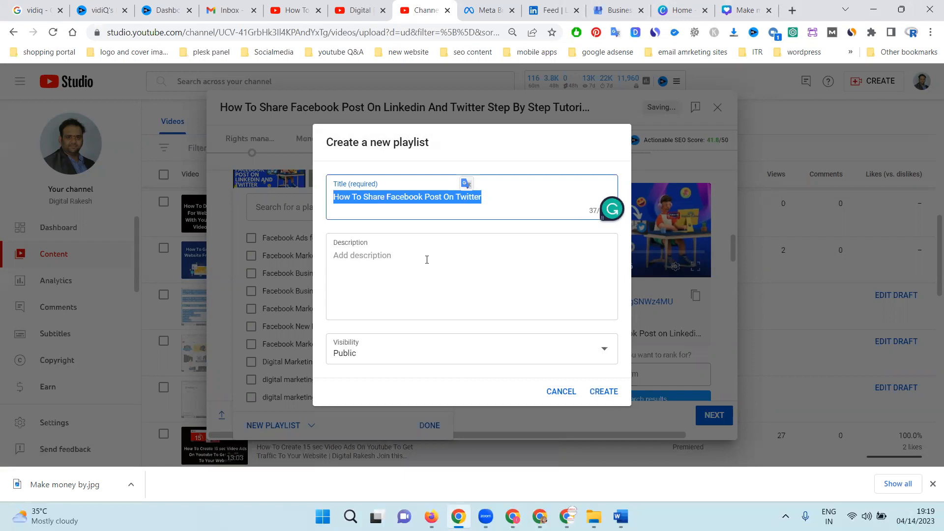
# Describe the playlist as "How To Share Facebook Post On Twitter by Digital Rakesh" and create it as Public.
pyautogui.click(427, 260)
pyautogui.hotkey('ctrl', 'v')
pyautogui.write('b')
pyautogui.write('y Digital Rakesh')
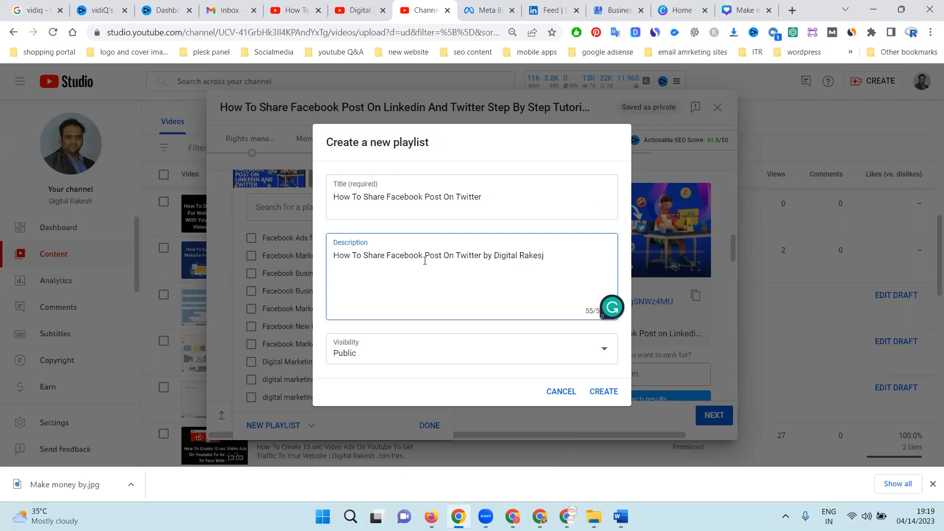
pyautogui.write('h')
pyautogui.hotkey('ctrl', 'a')
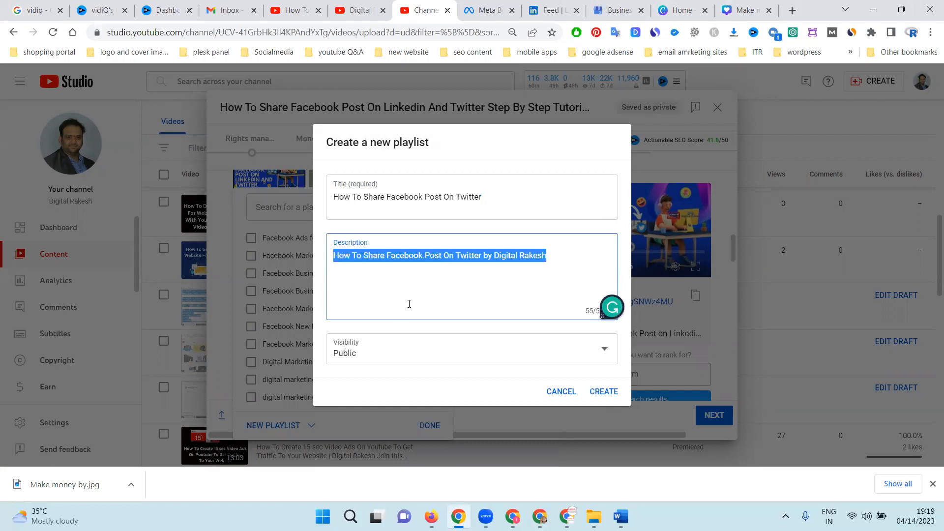
pyautogui.click(598, 391)
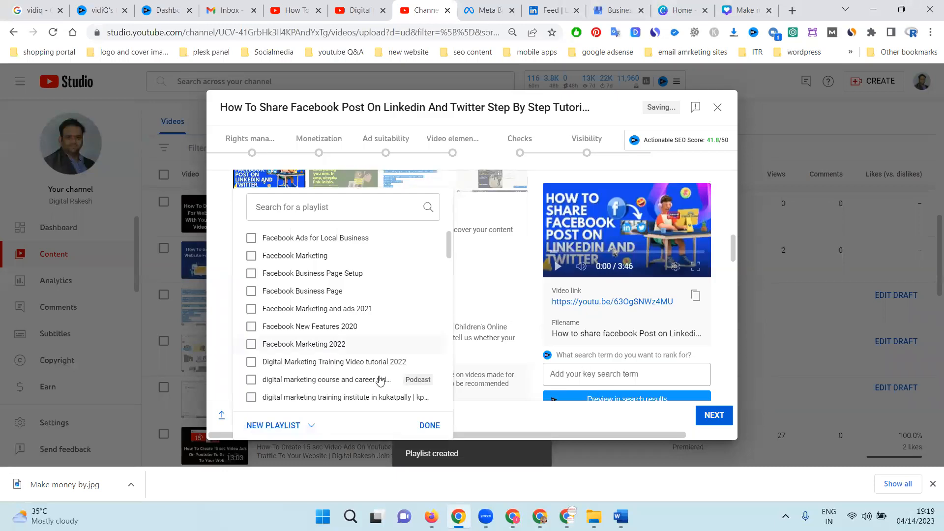
# Reopen the playlist selection and assign the video to the new Twitter and Linkedin playlists and the "Facebook Marketing Tips" podcast.
pyautogui.click(429, 424)
pyautogui.click(368, 269)
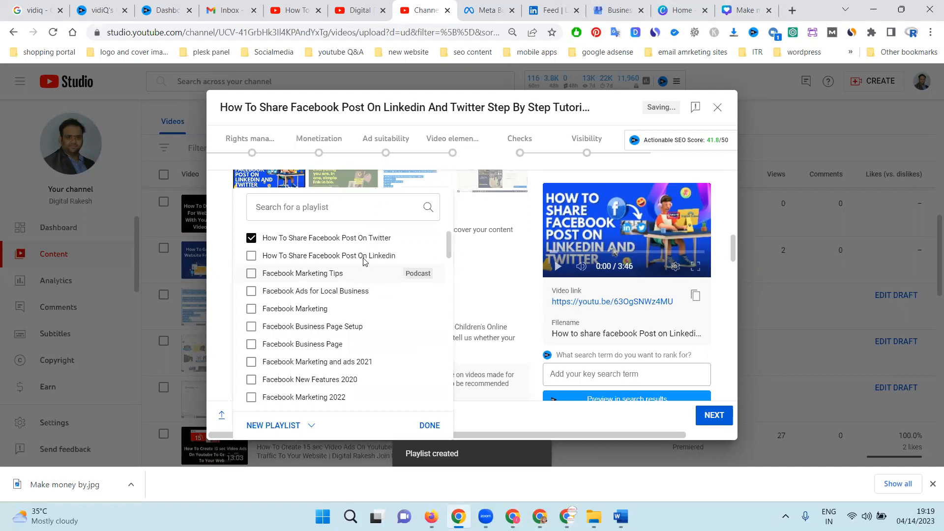
pyautogui.click(297, 274)
pyautogui.click(251, 255)
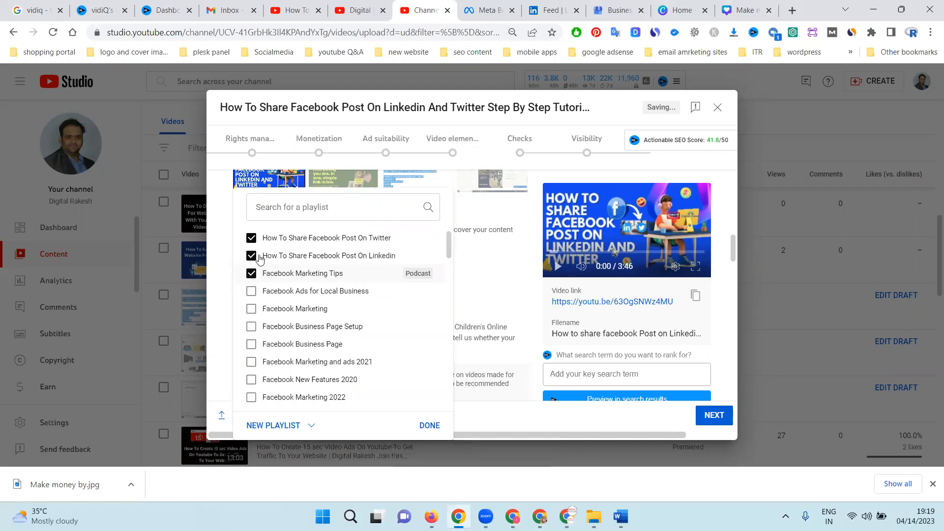
# Add the video to the seven existing Facebook playlists, from "Facebook Ads for Local Business" through "Facebook Marketing 2022".
pyautogui.click(265, 292)
pyautogui.click(261, 309)
pyautogui.click(259, 326)
pyautogui.click(257, 345)
pyautogui.click(252, 363)
pyautogui.click(252, 380)
pyautogui.click(252, 397)
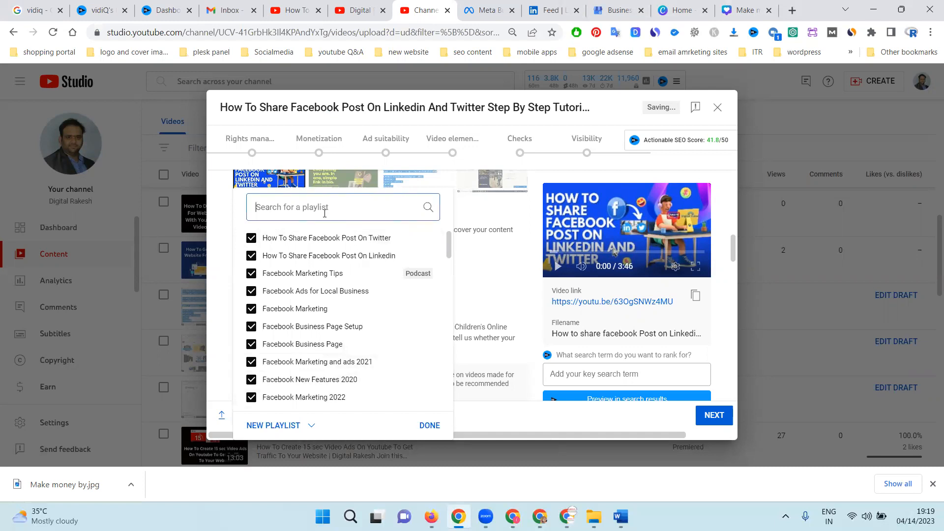
# Filter the playlists by "digital" and add the video to those from "Digital Marketing Training Video tutorial 2022" through "Digital Marketing Free Training Course 2020".
pyautogui.write('digital')
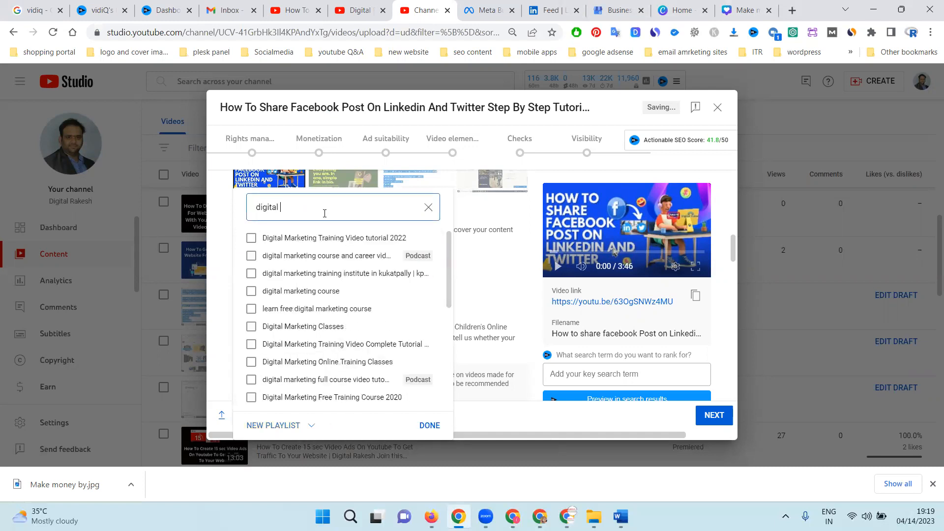
pyautogui.click(316, 238)
pyautogui.click(305, 256)
pyautogui.click(291, 292)
pyautogui.click(286, 309)
pyautogui.click(282, 326)
pyautogui.click(277, 344)
pyautogui.click(274, 364)
pyautogui.click(271, 379)
pyautogui.click(273, 397)
# Add the video to the "digital" playlists from "Digital Marketing course" through "Basic and Advanced Digital Marketing Tutorial".
pyautogui.scroll(-3, 301, 359)
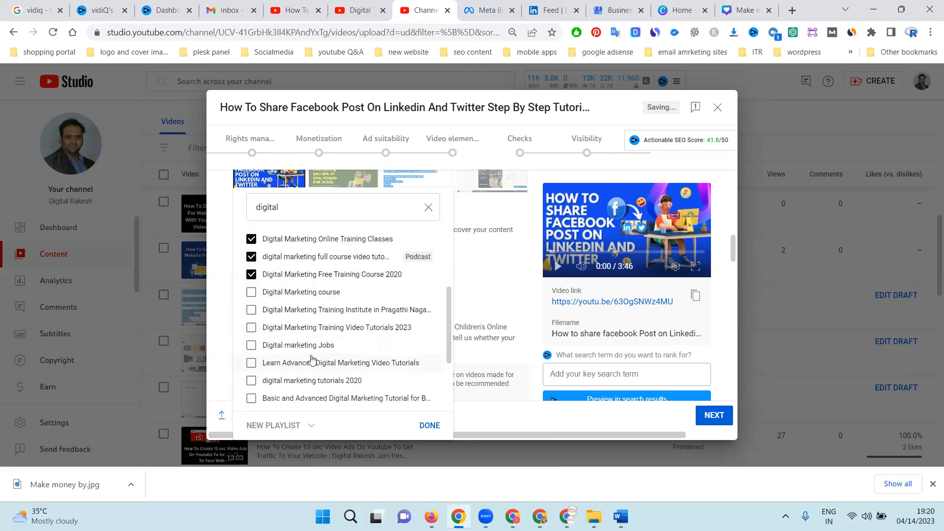
pyautogui.click(298, 293)
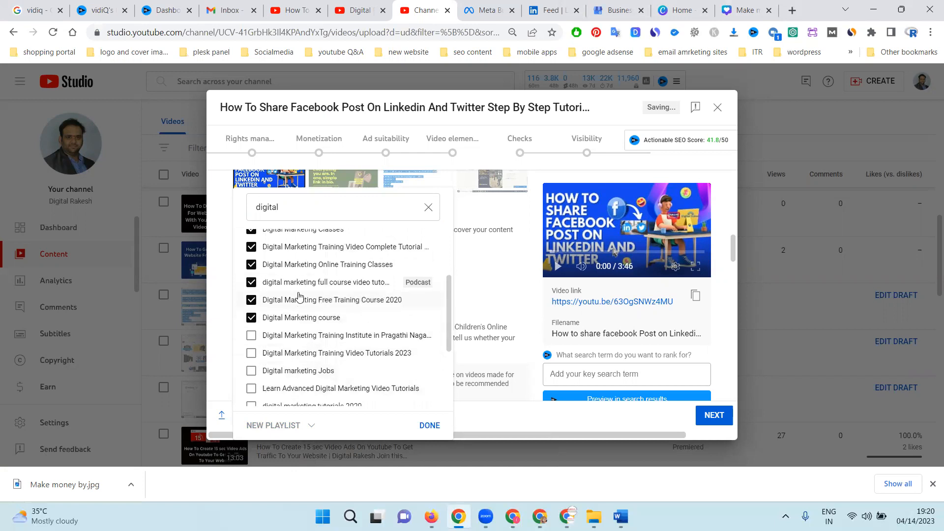
pyautogui.click(294, 337)
pyautogui.click(291, 338)
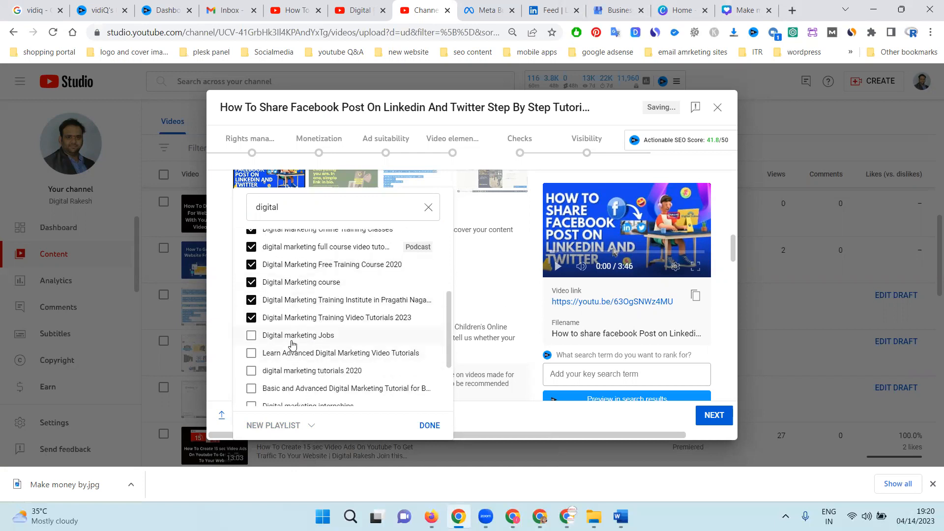
pyautogui.click(290, 342)
pyautogui.click(291, 342)
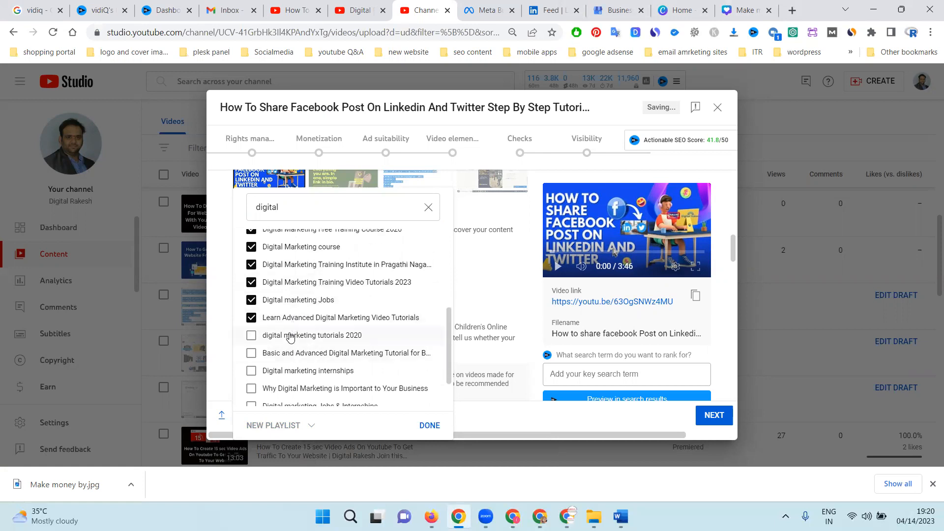
pyautogui.click(291, 336)
pyautogui.click(290, 337)
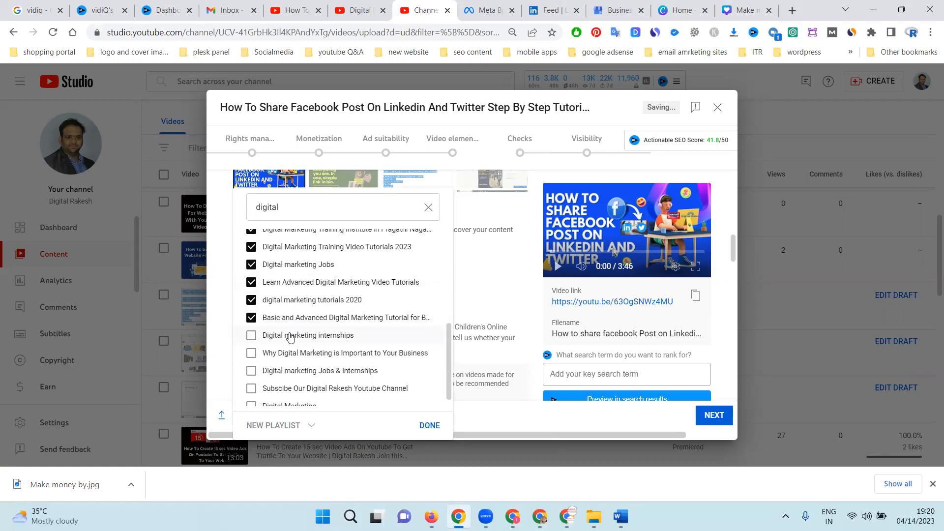
# Add the video to the remaining playlists from "Digital marketing internships" through "Digital Marketing" and confirm the playlist selection.
pyautogui.click(291, 336)
pyautogui.click(289, 346)
pyautogui.click(285, 363)
pyautogui.click(285, 381)
pyautogui.click(279, 398)
pyautogui.click(428, 425)
# Examine the existing podcasts and their vidIQ views-per-hour figures on the YouTube channel page.
pyautogui.click(359, 10)
pyautogui.click(398, 264)
pyautogui.scroll(-2, 312, 324)
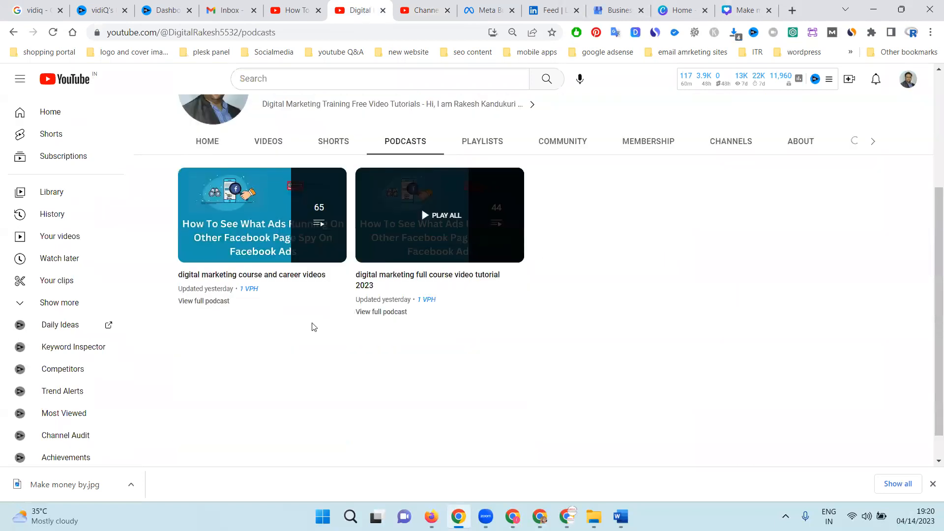
pyautogui.moveTo(252, 290)
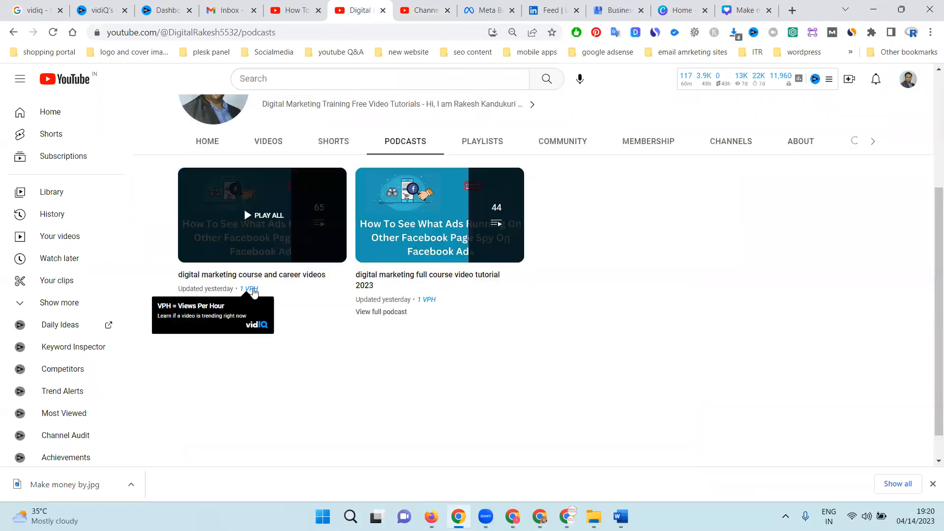
pyautogui.moveTo(425, 304)
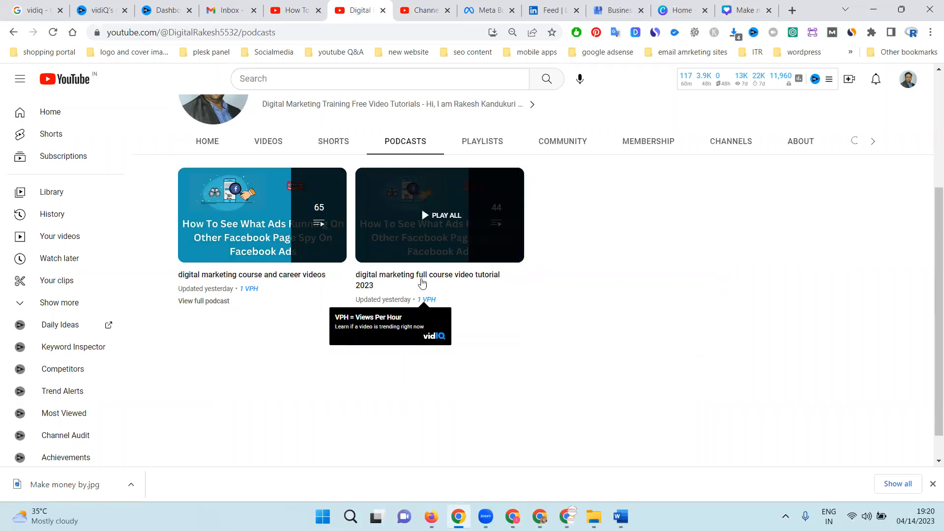
# Return to the draft's details and add the title phrase "How To Share Facebook Post On Linkedin" as a tag.
pyautogui.click(420, 11)
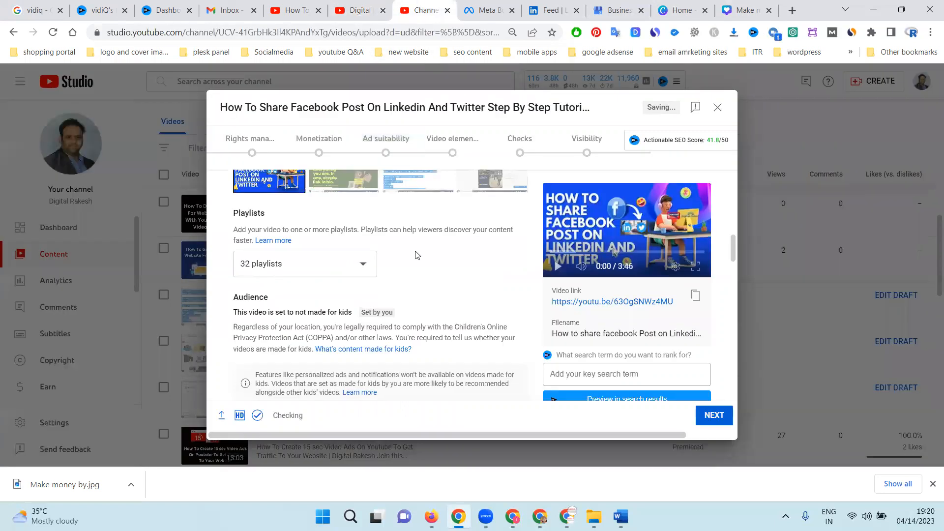
pyautogui.scroll(-6, 415, 255)
pyautogui.scroll(-5, 411, 260)
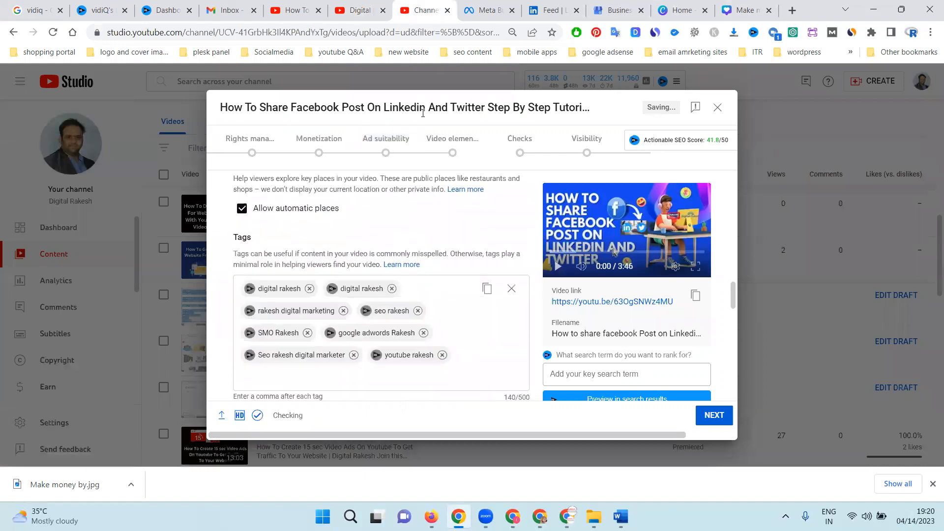
pyautogui.moveTo(426, 107); pyautogui.dragTo(220, 107)
pyautogui.hotkey('ctrl', 'c')
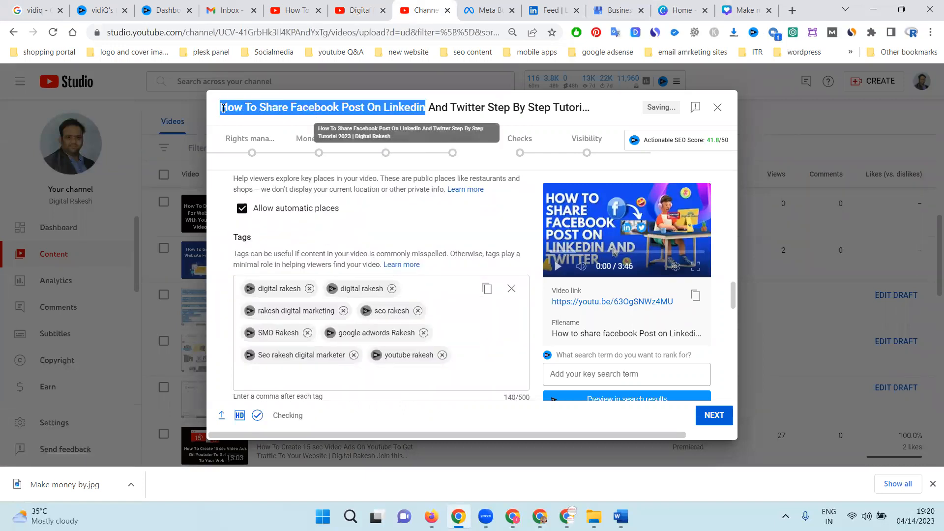
pyautogui.click(359, 376)
pyautogui.hotkey('ctrl', 'v')
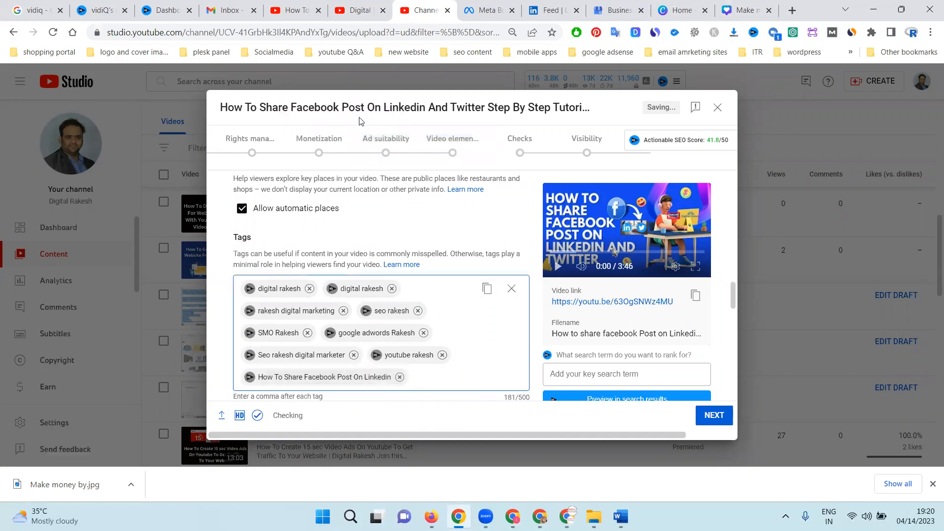
# Reword the copied phrase to "How To Share Facebook Post On twitter" in the Google search field and add it as a tag.
pyautogui.click(35, 10)
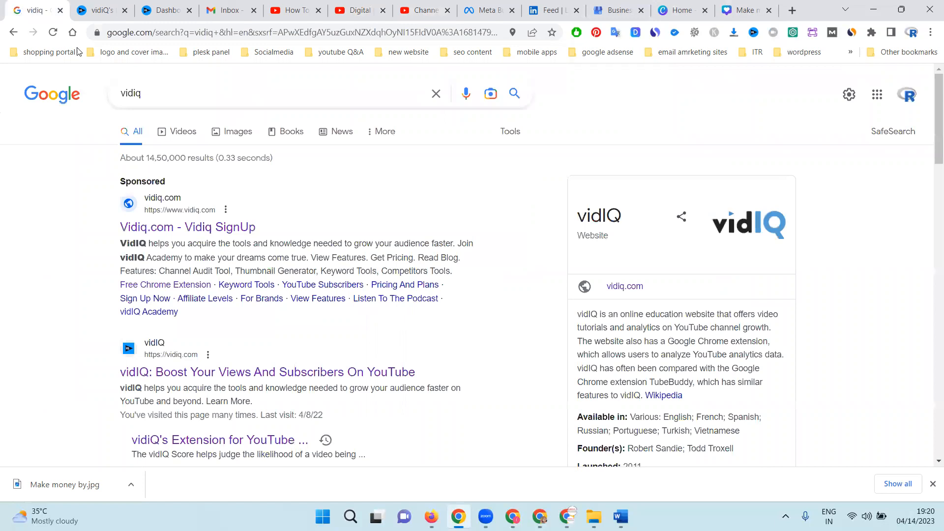
pyautogui.doubleClick(150, 95)
pyautogui.hotkey('ctrl', 'v')
pyautogui.doubleClick(280, 93)
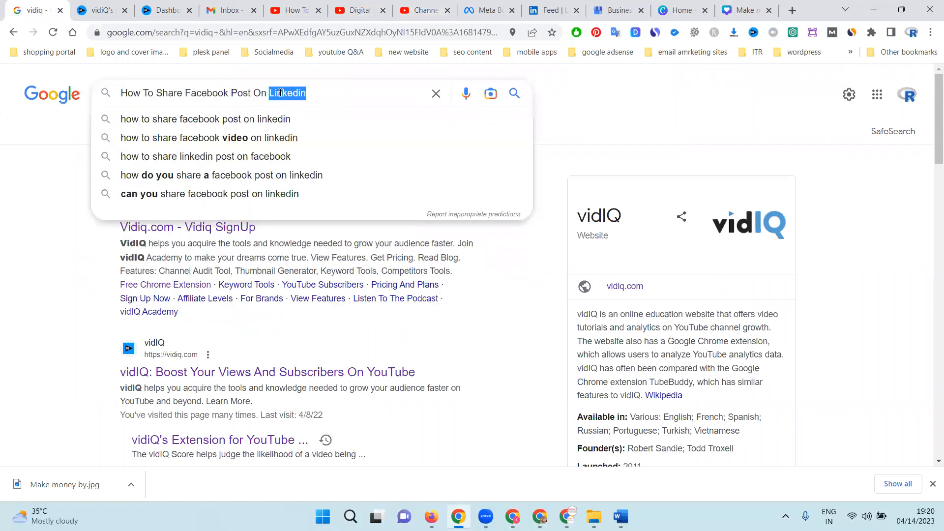
pyautogui.write('twitter')
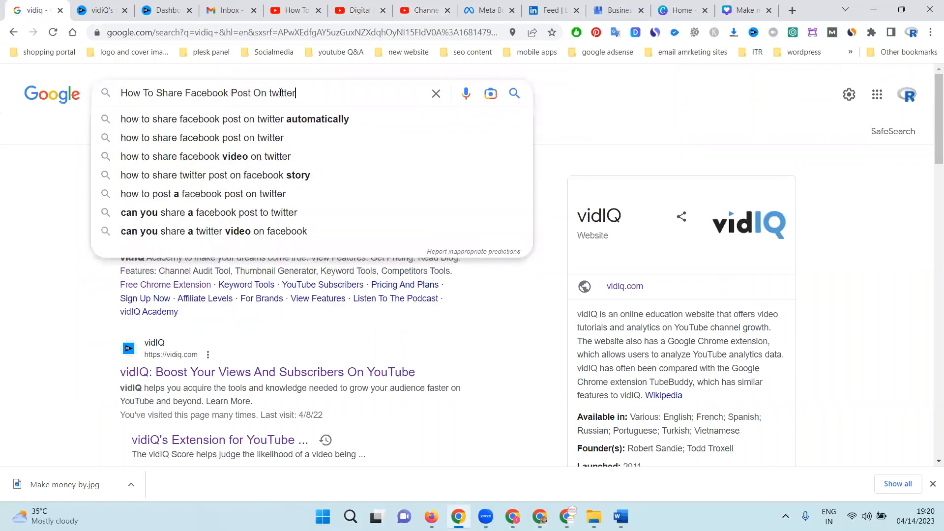
pyautogui.tripleClick(280, 93)
pyautogui.hotkey('ctrl', 'c')
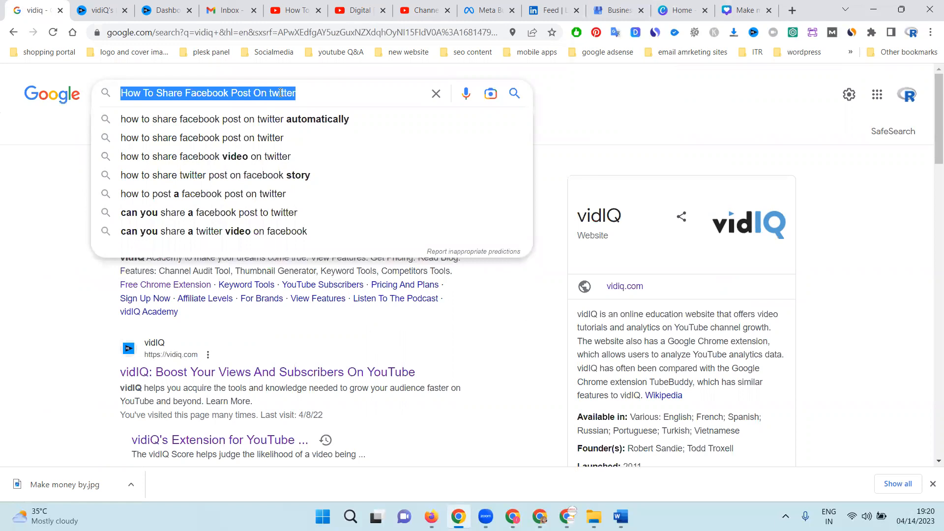
pyautogui.click(422, 10)
pyautogui.hotkey('ctrl', 'v')
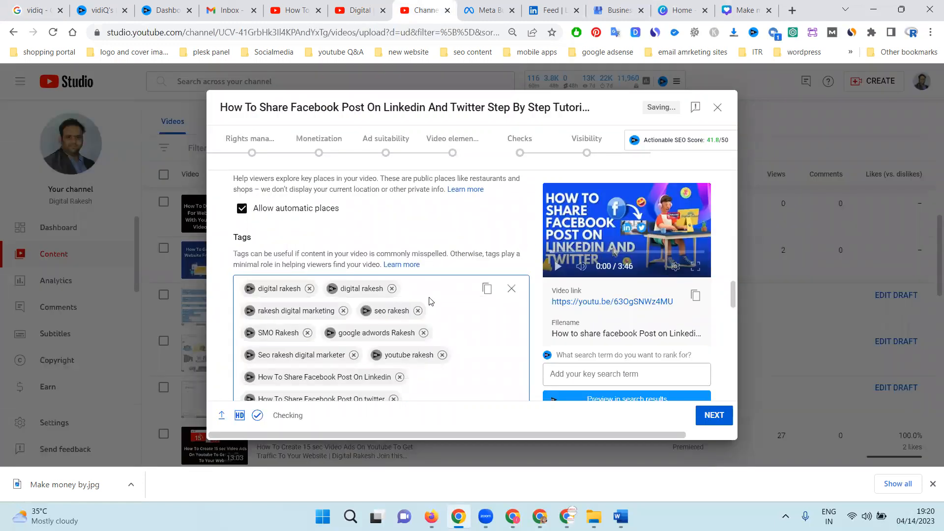
# Add the tags "facebook", "twitter" and "linkedin" to the video.
pyautogui.write('facebook')
pyautogui.press('Return')
pyautogui.write('twitter')
pyautogui.press('Return')
pyautogui.write('linkedi')
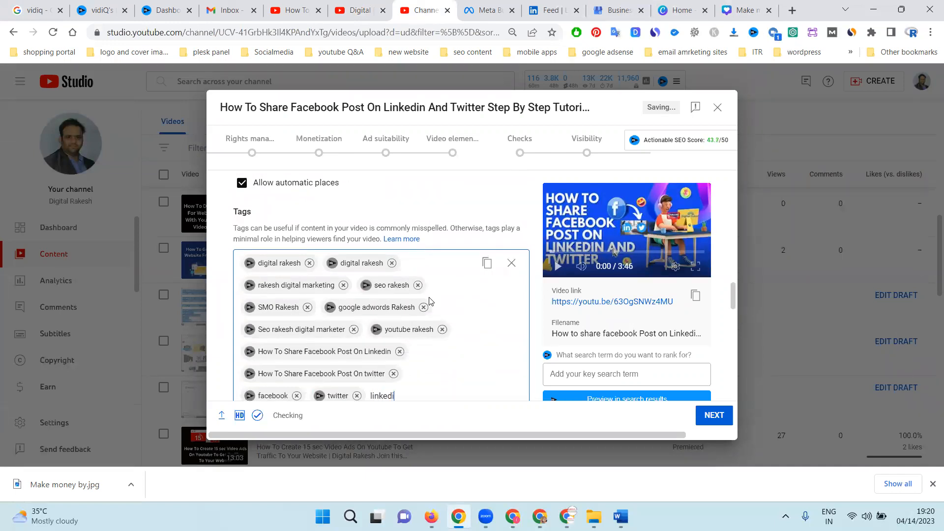
pyautogui.write('n')
pyautogui.press('Return')
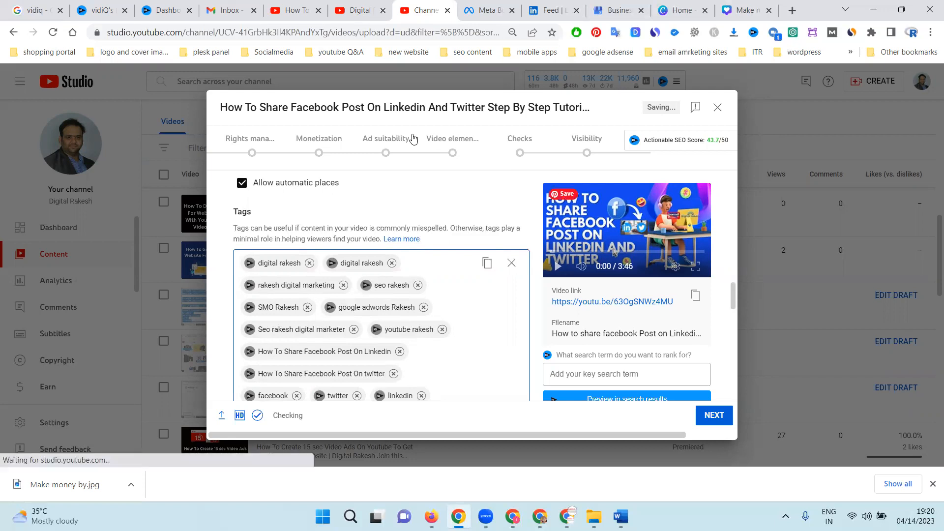
pyautogui.moveTo(365, 108); pyautogui.dragTo(220, 108)
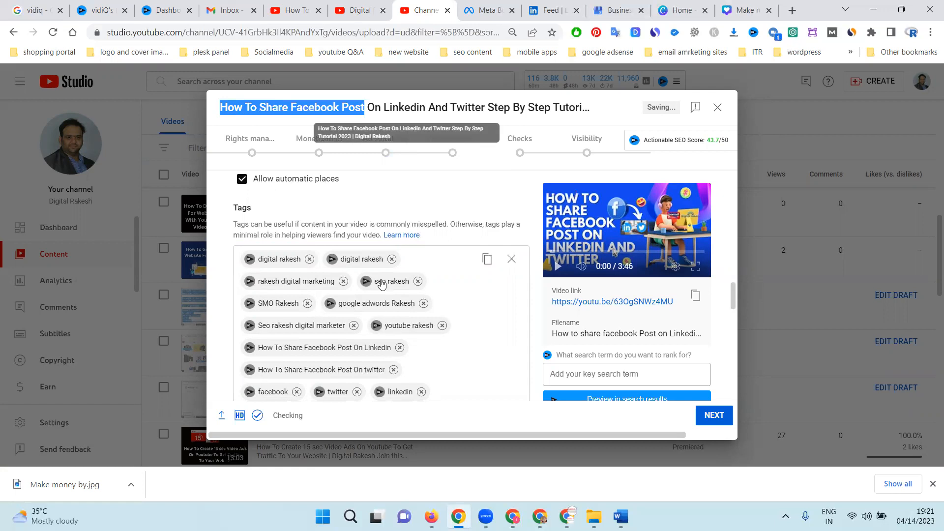
pyautogui.scroll(-3, 447, 358)
pyautogui.click(450, 272)
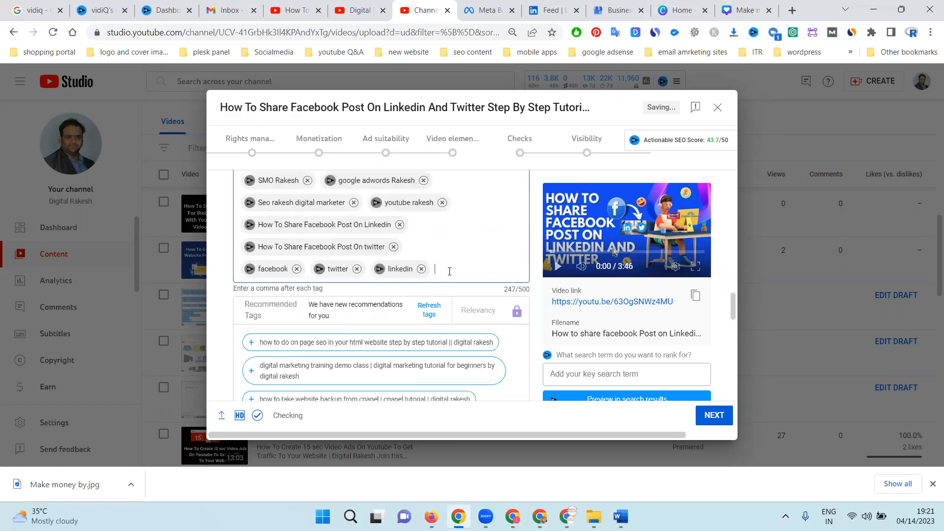
# Set the video's recording date to Apr 14, 2023.
pyautogui.scroll(-3, 492, 212)
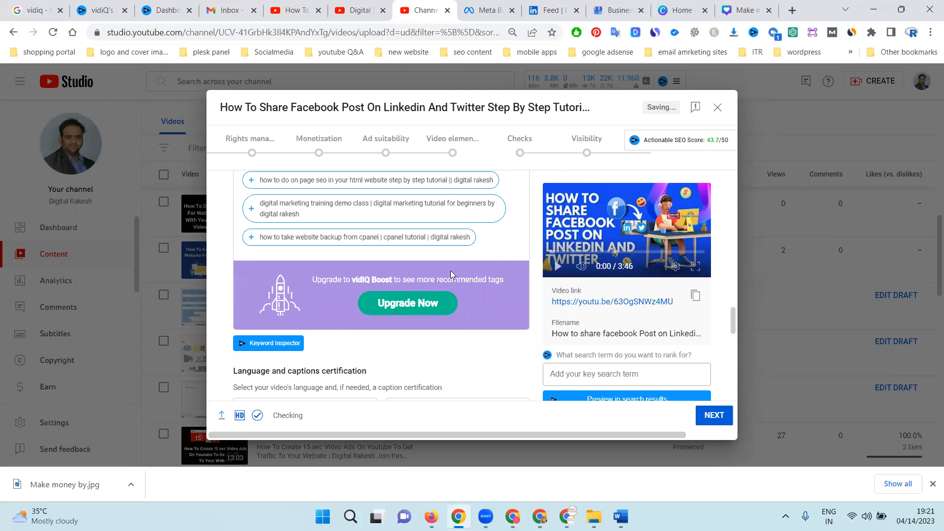
pyautogui.scroll(-5, 450, 271)
pyautogui.click(326, 305)
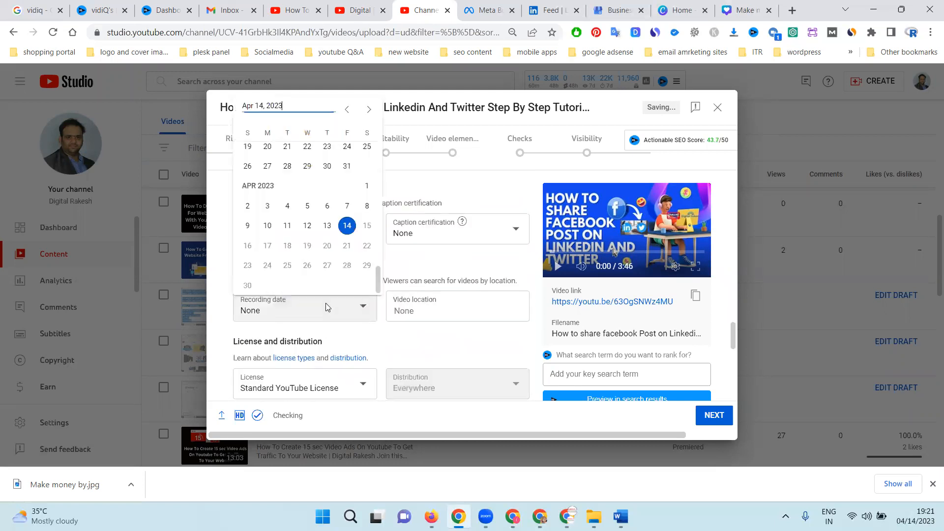
pyautogui.click(347, 226)
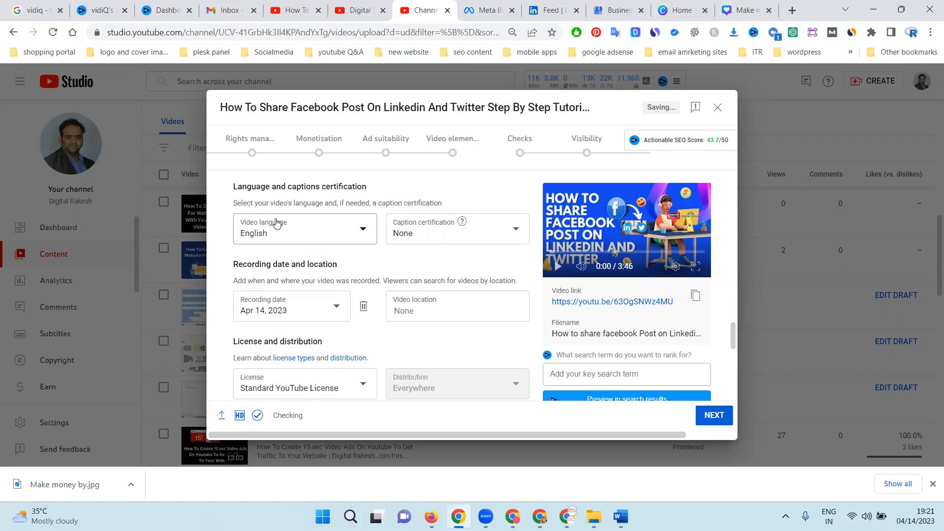
# Try India as the video location and clear the location again.
pyautogui.click(432, 316)
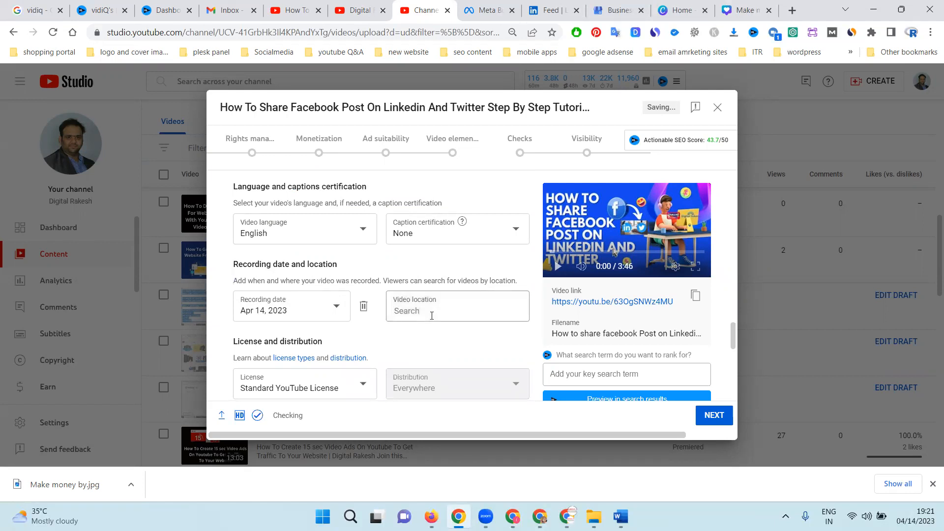
pyautogui.write('glo')
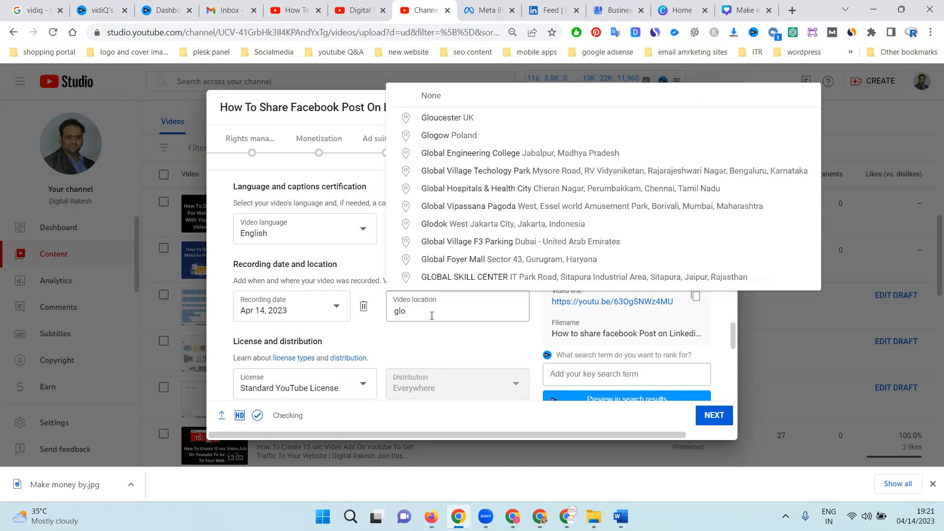
pyautogui.press('BackSpace')
pyautogui.press('BackSpace')
pyautogui.write('india')
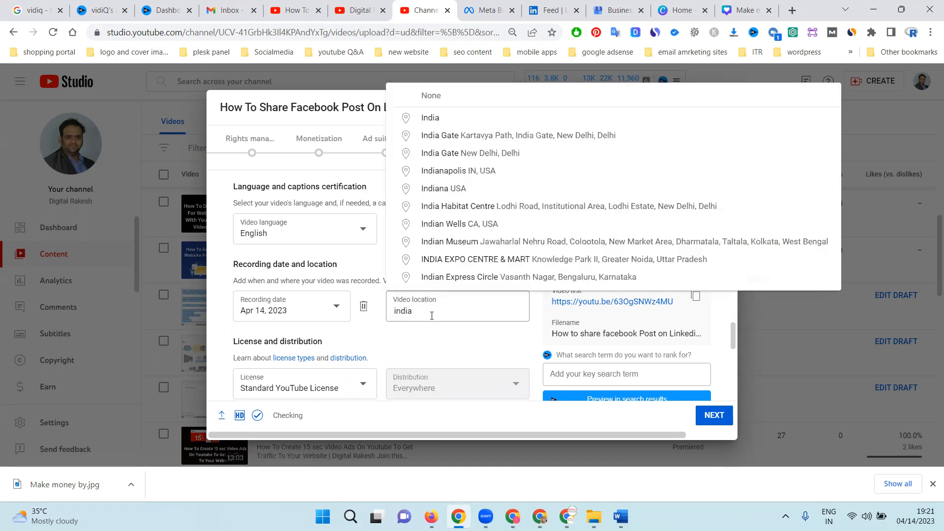
pyautogui.click(446, 124)
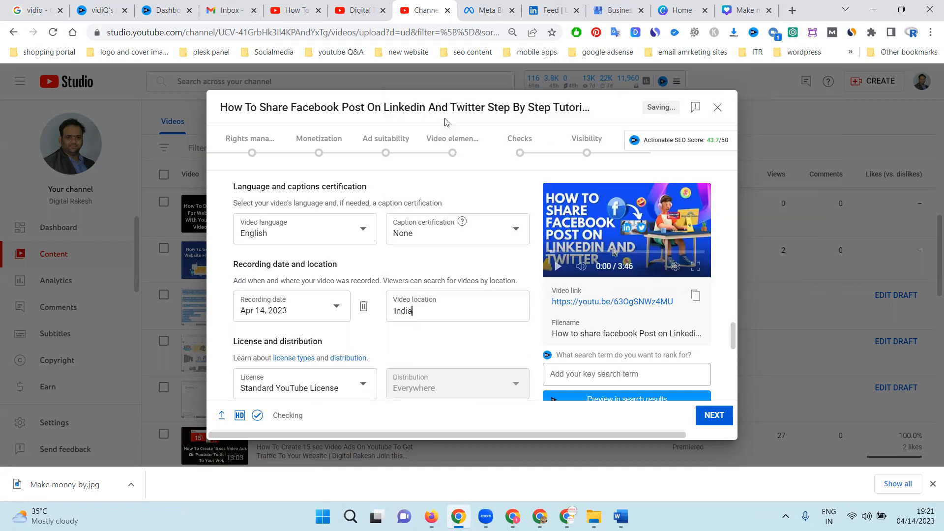
pyautogui.doubleClick(426, 309)
pyautogui.press('BackSpace')
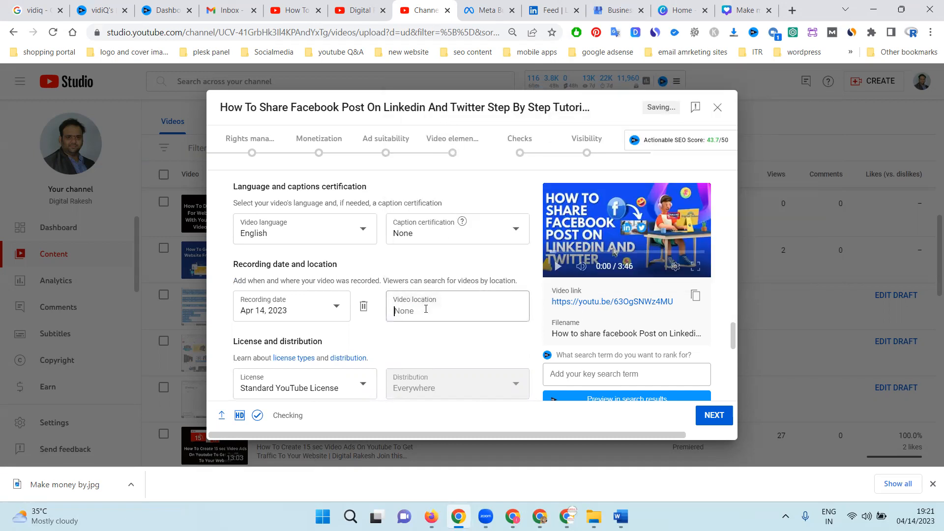
pyautogui.click(417, 334)
# Review the license, category and comment settings and continue to rights management.
pyautogui.scroll(-3, 415, 335)
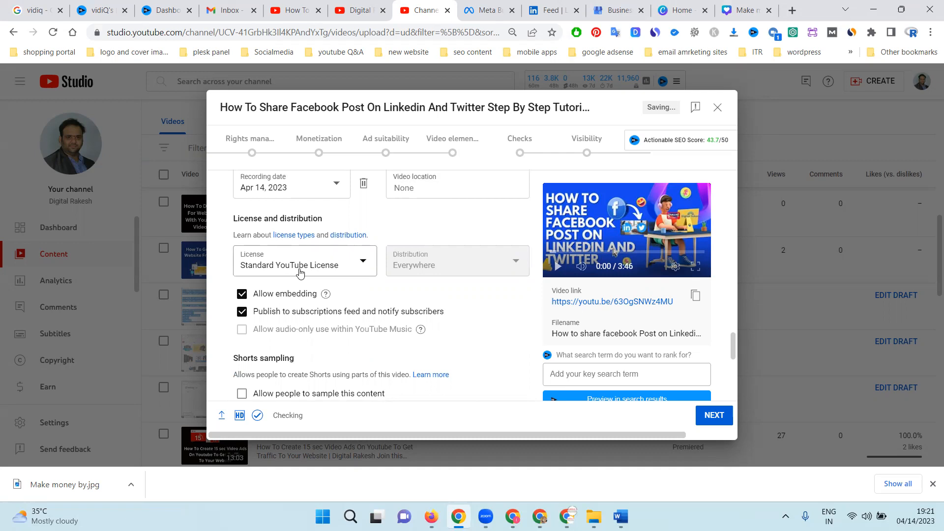
pyautogui.scroll(-1, 439, 216)
pyautogui.scroll(2, 439, 215)
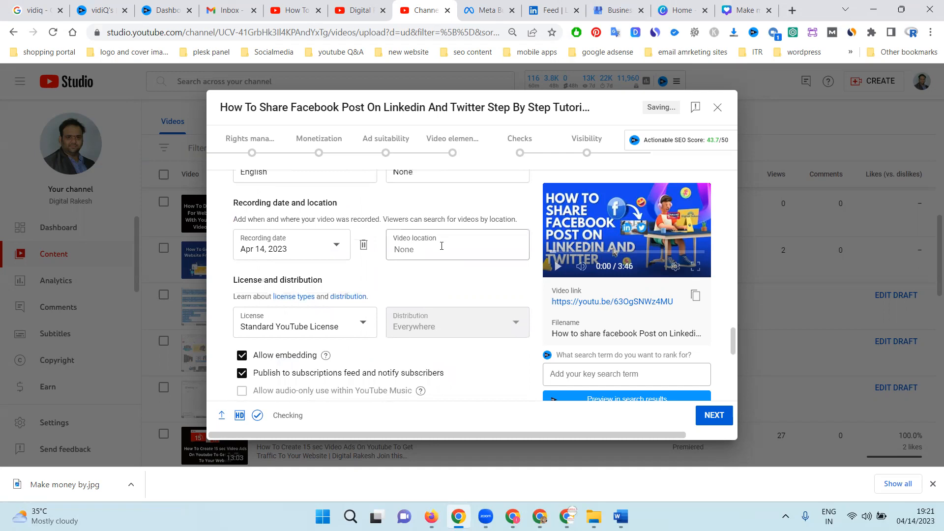
pyautogui.scroll(-2, 441, 246)
pyautogui.scroll(-3, 438, 253)
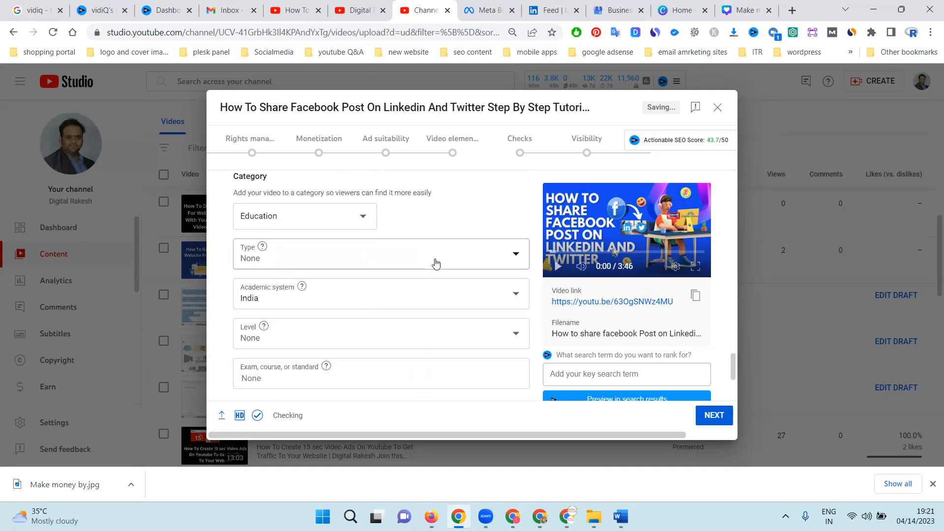
pyautogui.scroll(-5, 435, 263)
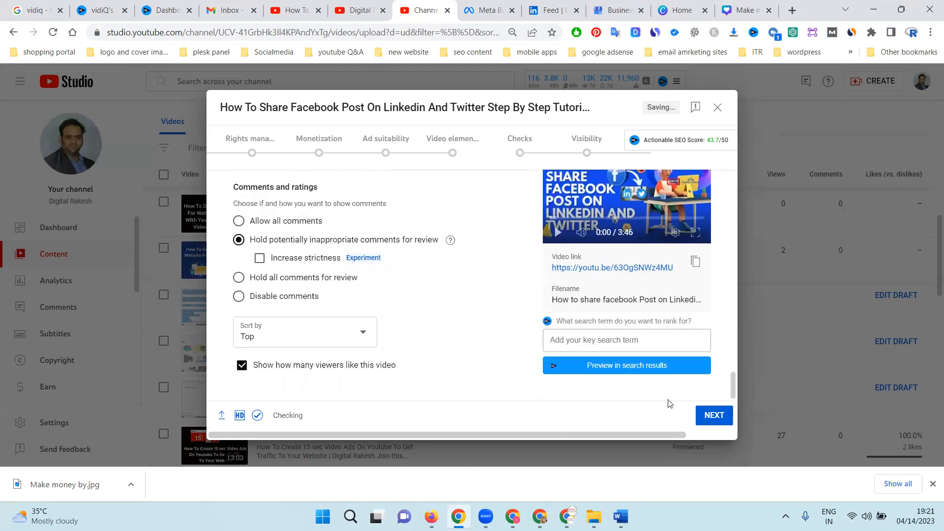
pyautogui.click(711, 417)
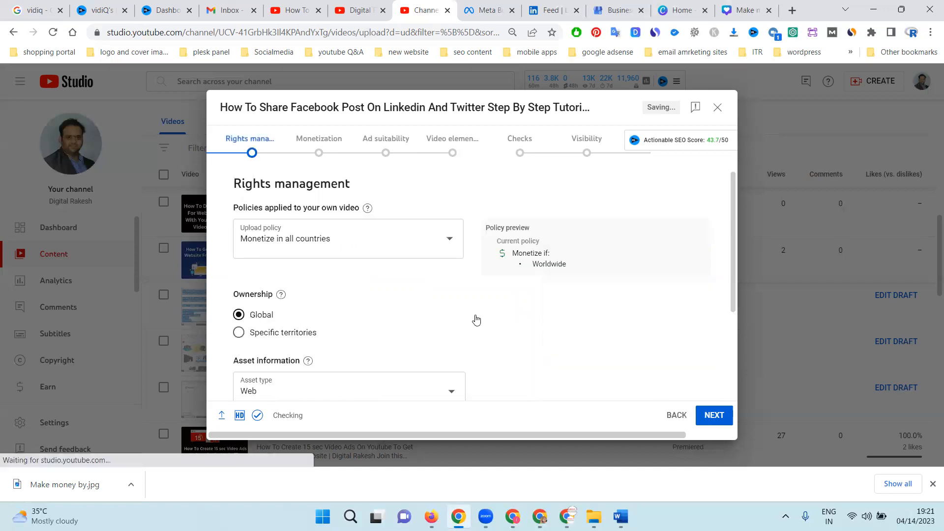
# Copy the asset title into the asset description and notes, and continue to the monetization settings.
pyautogui.scroll(-3, 459, 312)
pyautogui.scroll(3, 459, 317)
pyautogui.scroll(1, 469, 318)
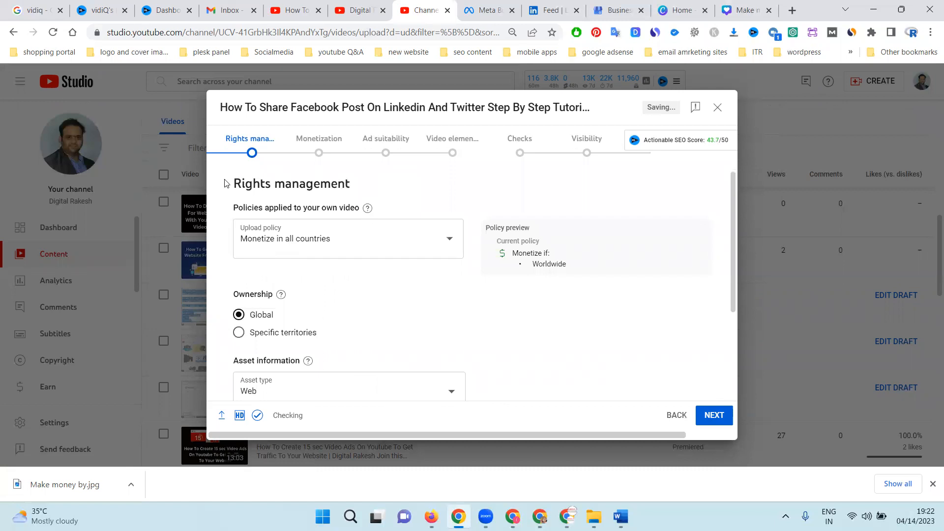
pyautogui.moveTo(235, 180); pyautogui.dragTo(348, 186)
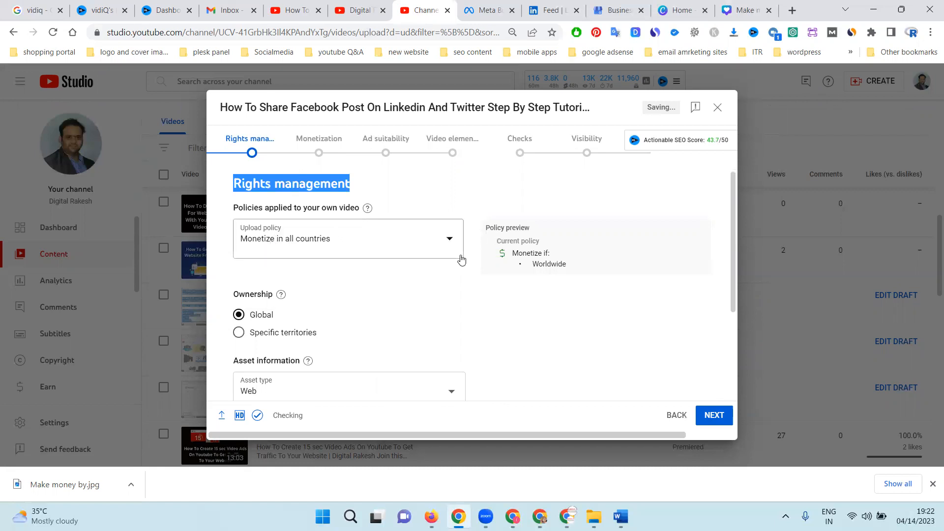
pyautogui.scroll(-3, 457, 257)
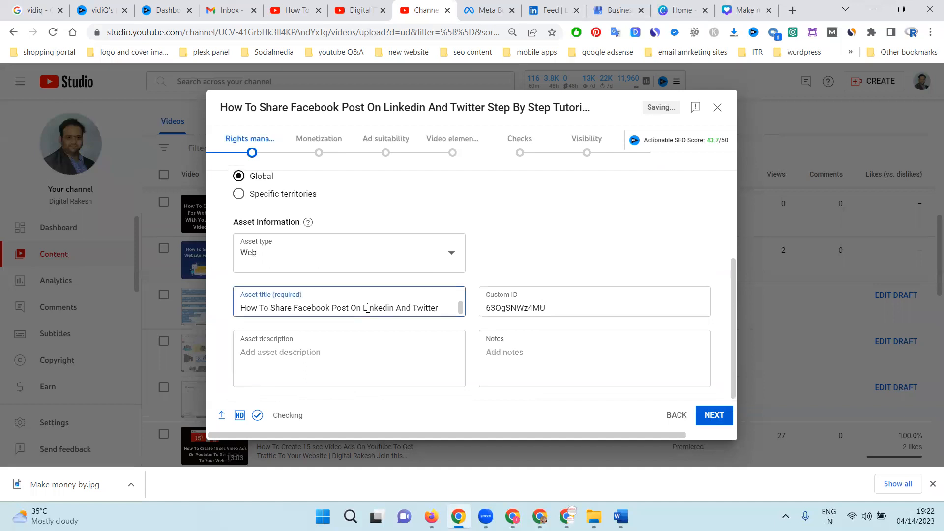
pyautogui.hotkey('ctrl', 'a')
pyautogui.hotkey('ctrl', 'c')
pyautogui.click(371, 358)
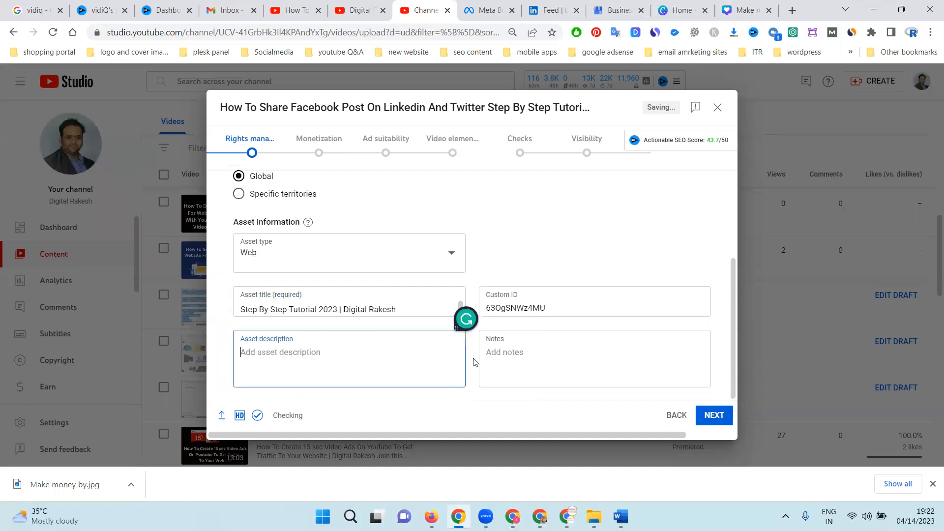
pyautogui.hotkey('ctrl', 'v')
pyautogui.click(544, 363)
pyautogui.hotkey('ctrl', 'v')
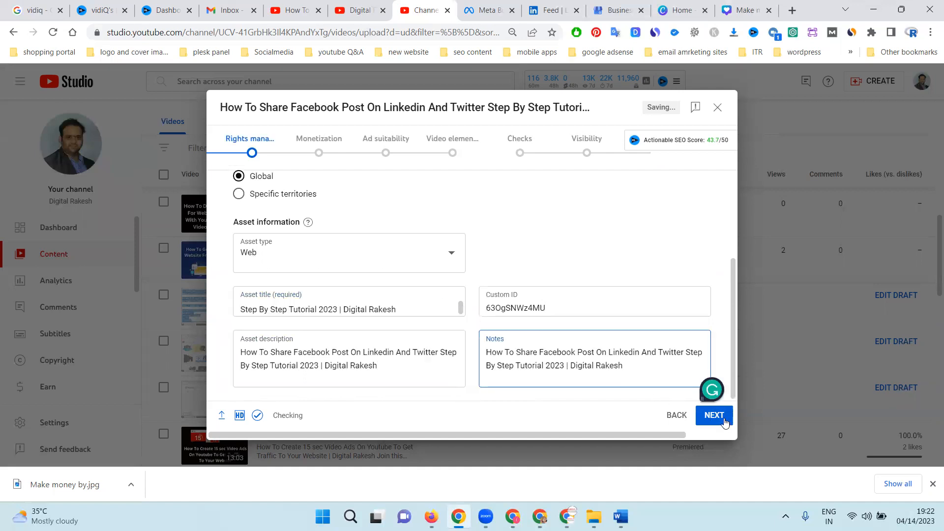
pyautogui.click(714, 416)
# Review the ad types and the locations of video ads in the monetization settings.
pyautogui.scroll(-2, 565, 303)
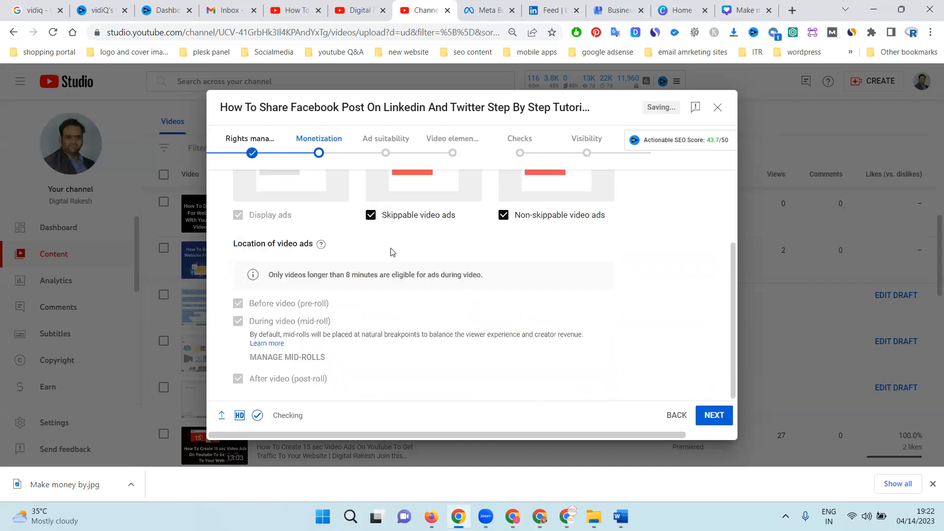
pyautogui.scroll(2, 392, 253)
pyautogui.scroll(1, 392, 252)
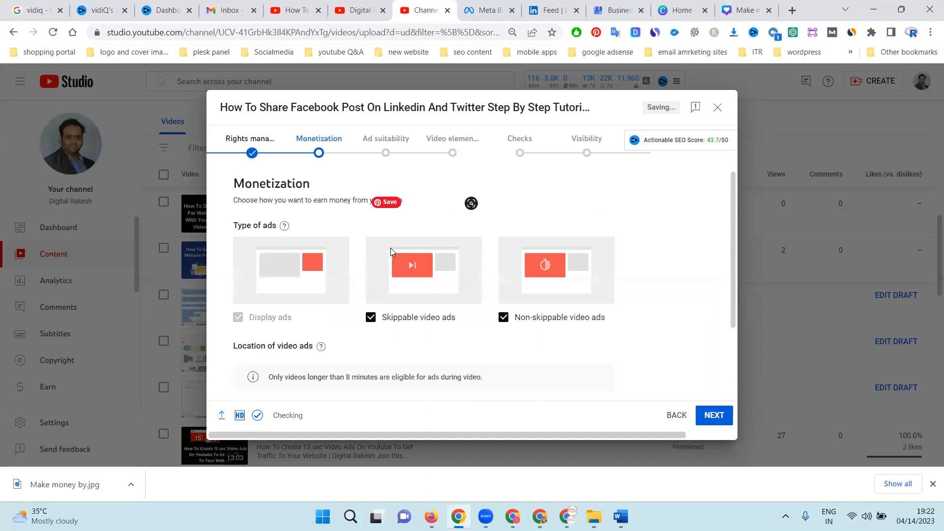
pyautogui.scroll(-3, 391, 249)
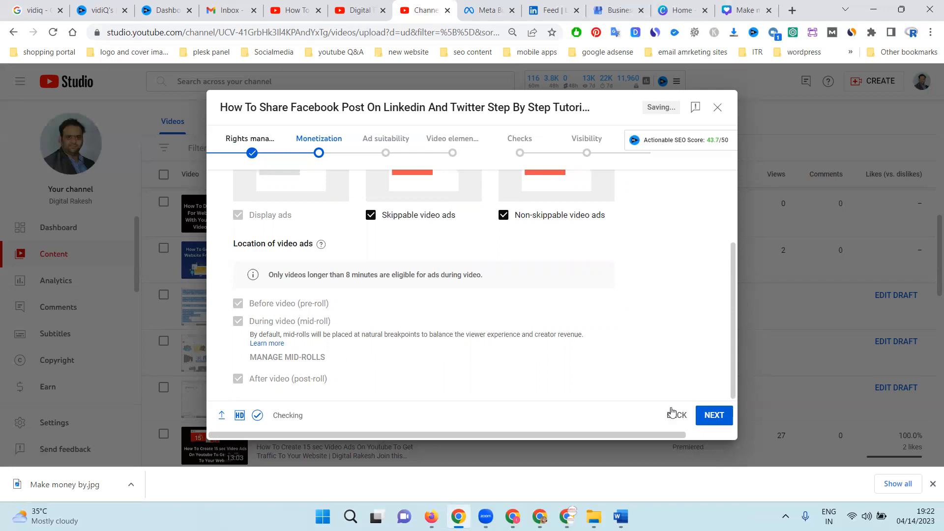
# Continue to the ad suitability questionnaire and declare that the video contains none of the listed content categories.
pyautogui.click(721, 419)
pyautogui.scroll(-10, 502, 285)
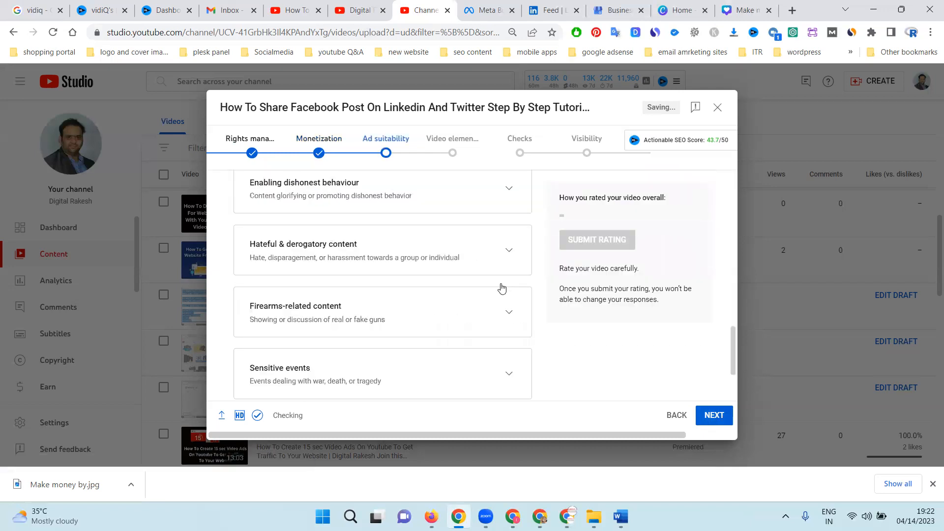
pyautogui.scroll(-2, 501, 288)
pyautogui.click(294, 379)
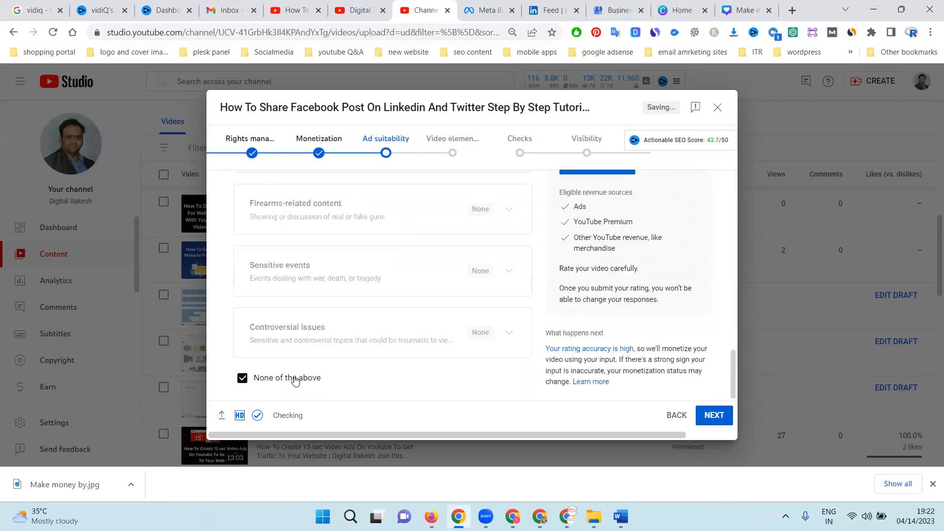
# Clear the None of the above answer, look over the content categories and select it again.
pyautogui.scroll(3, 379, 355)
pyautogui.scroll(-3, 374, 359)
pyautogui.click(303, 379)
pyautogui.scroll(1, 409, 322)
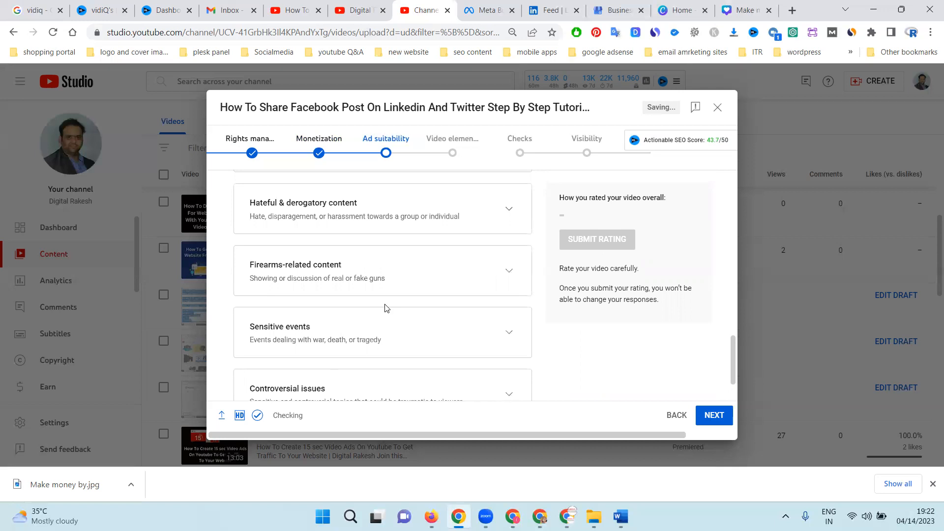
pyautogui.scroll(2, 386, 309)
pyautogui.scroll(2, 386, 309)
pyautogui.scroll(-5, 386, 308)
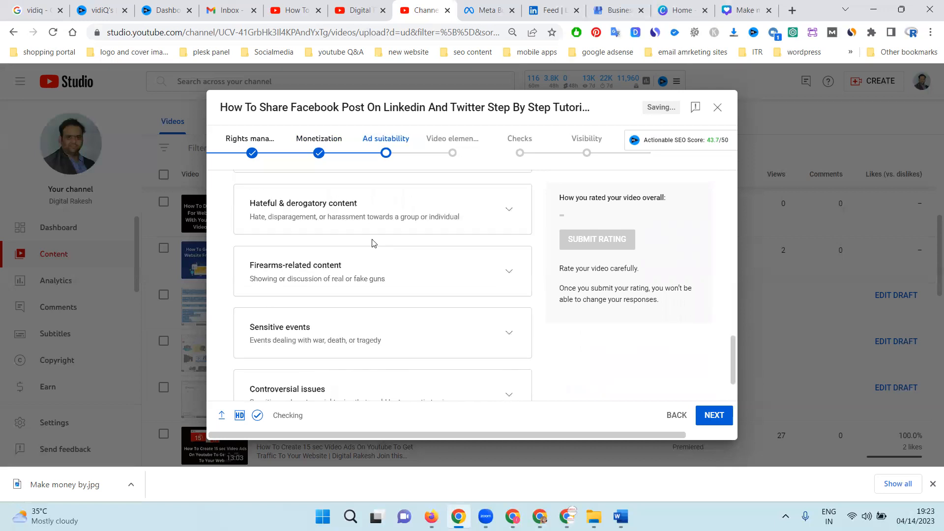
pyautogui.click(295, 378)
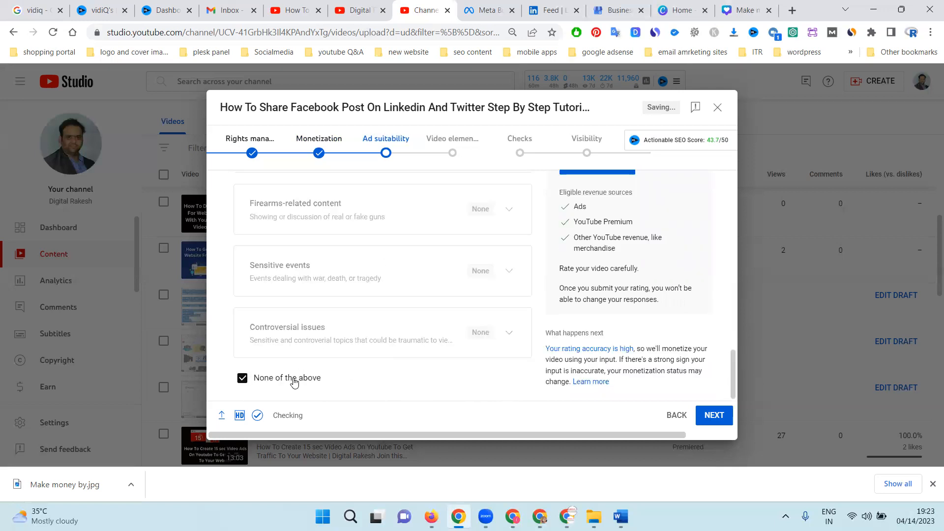
# Submit the ad suitability rating and continue to the video elements.
pyautogui.scroll(1, 599, 223)
pyautogui.click(598, 226)
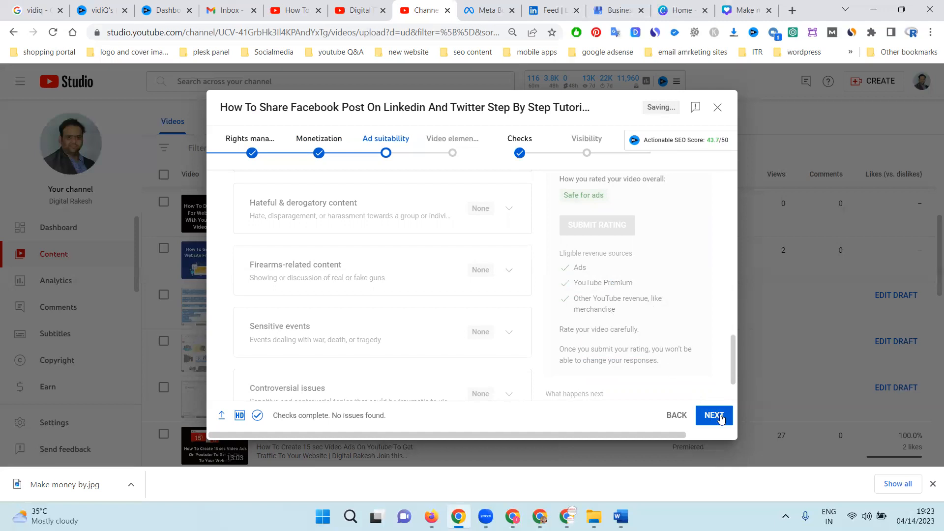
pyautogui.click(719, 416)
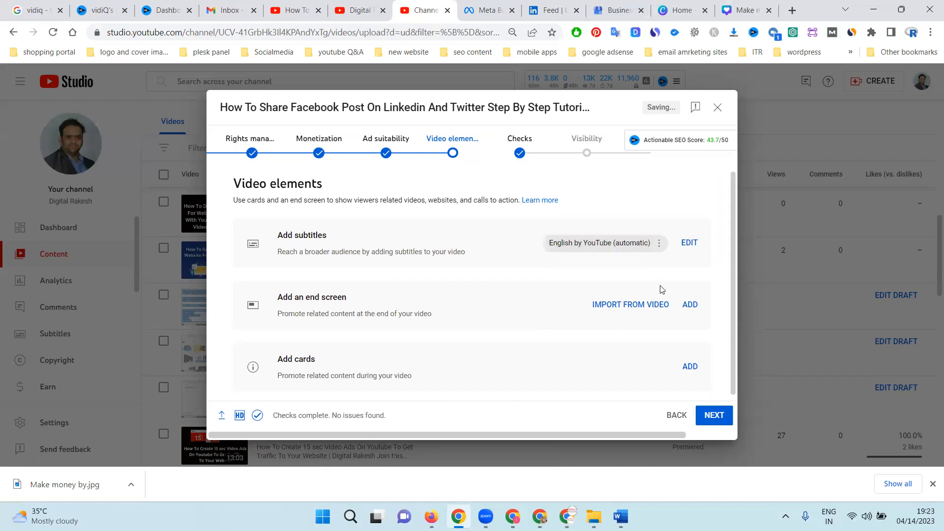
# Start an end screen with a video element featuring the most recent upload and a subscribe element.
pyautogui.click(690, 306)
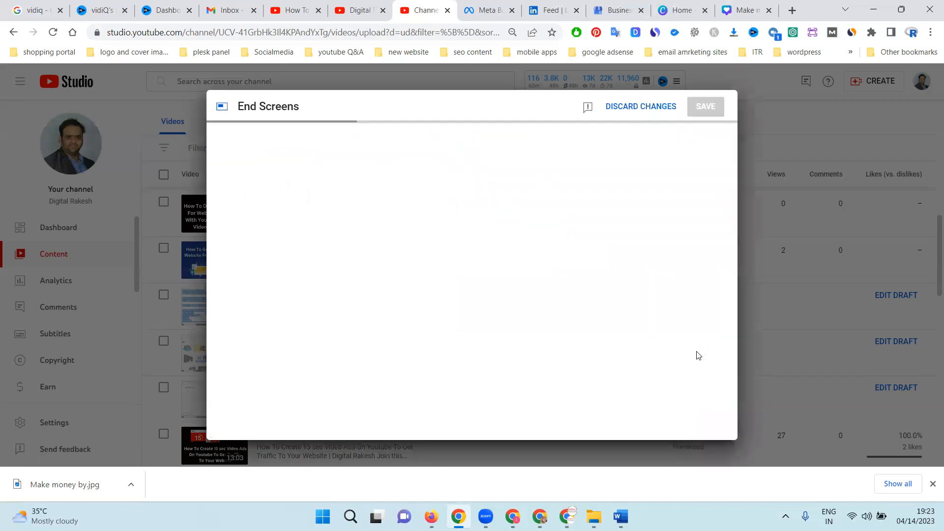
pyautogui.click(714, 393)
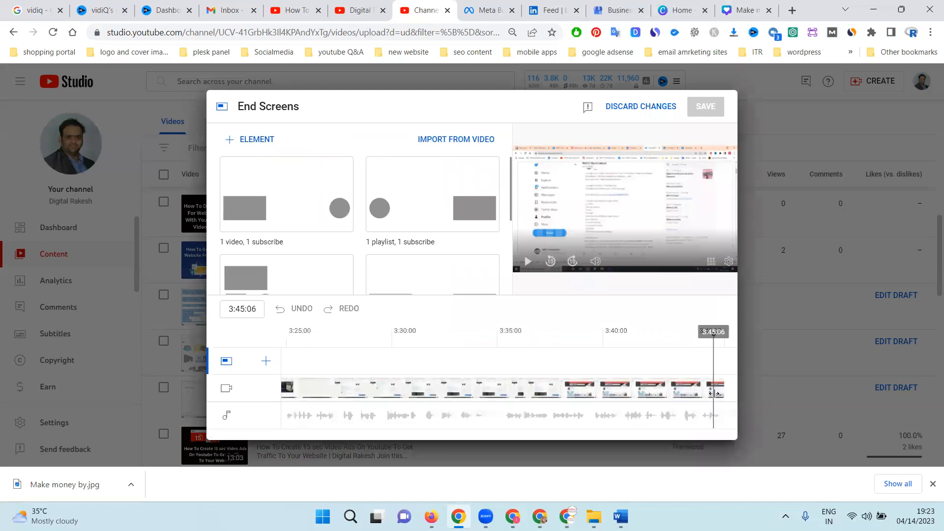
pyautogui.click(266, 361)
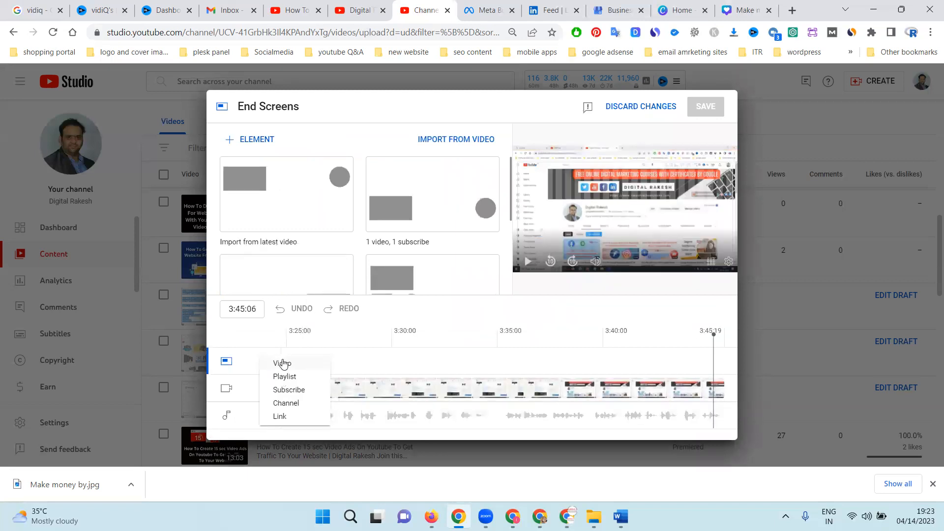
pyautogui.click(281, 363)
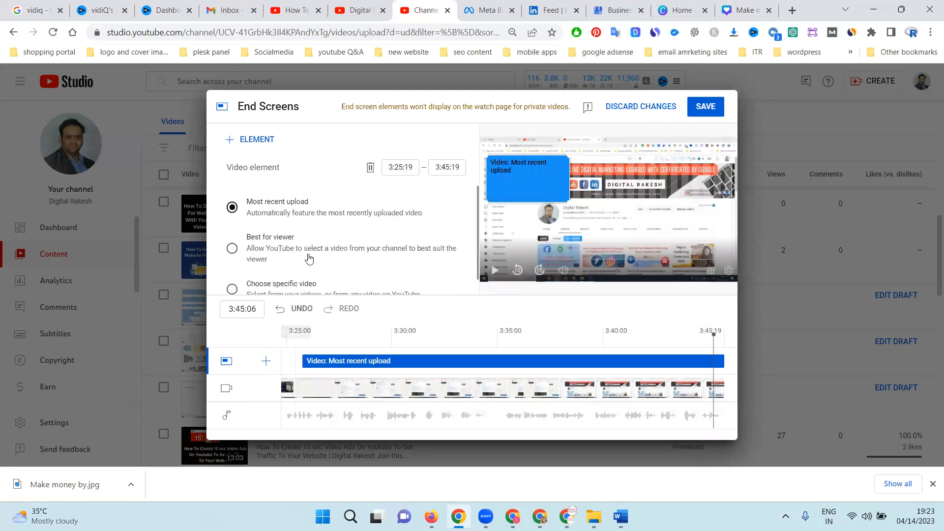
pyautogui.click(265, 361)
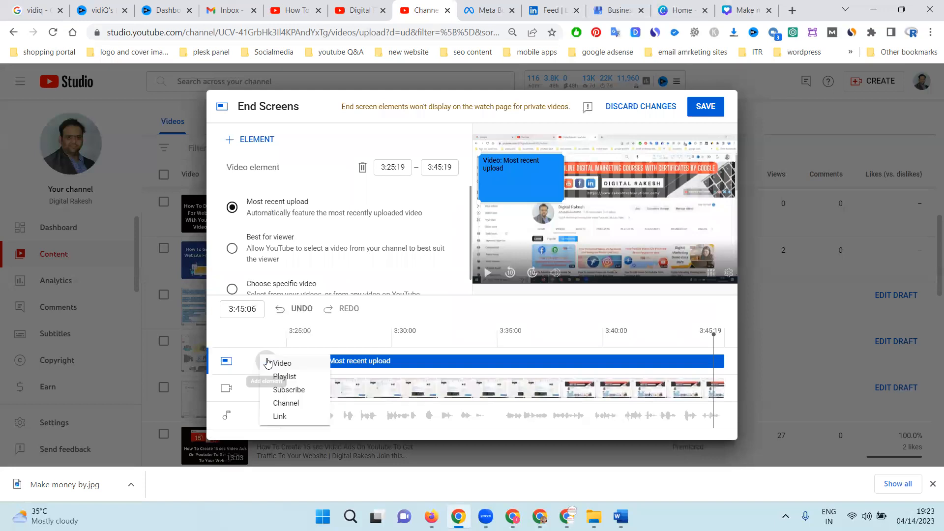
pyautogui.click(280, 390)
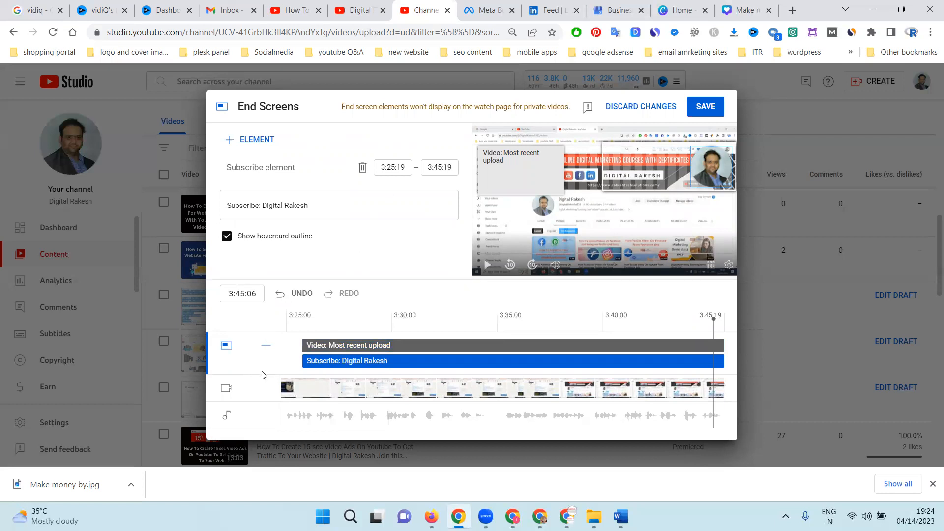
# Add a best-for-viewer video and the specific video "How To Make And Upload Short Videos On YouTube Channel" to the end screen and save it.
pyautogui.click(266, 345)
pyautogui.click(280, 350)
pyautogui.click(266, 340)
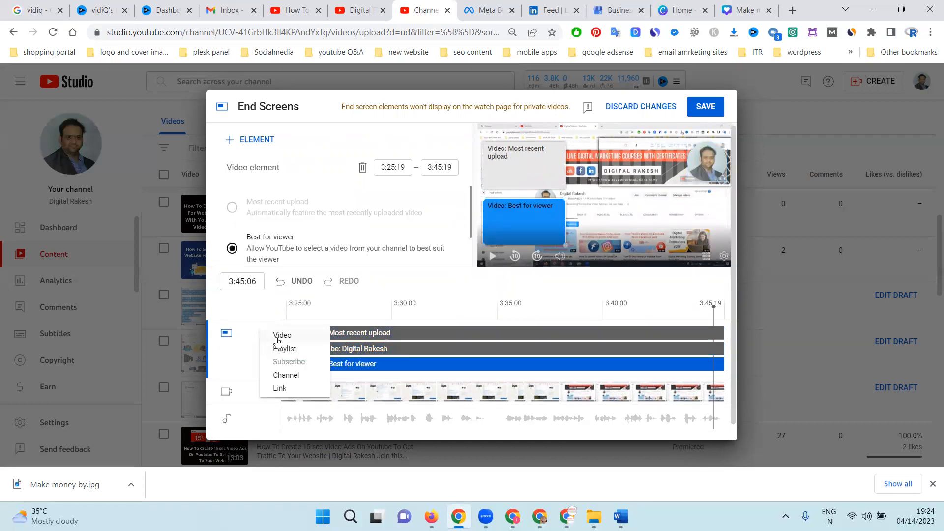
pyautogui.click(277, 337)
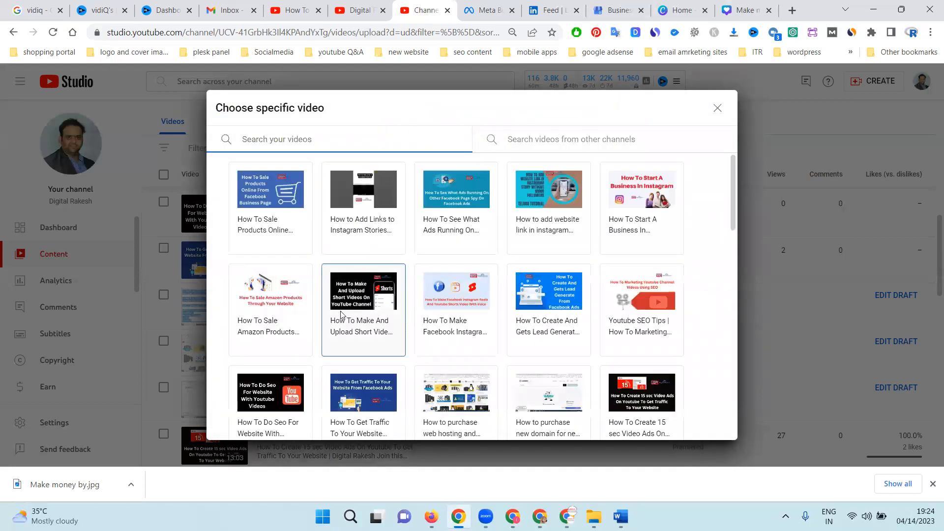
pyautogui.click(354, 314)
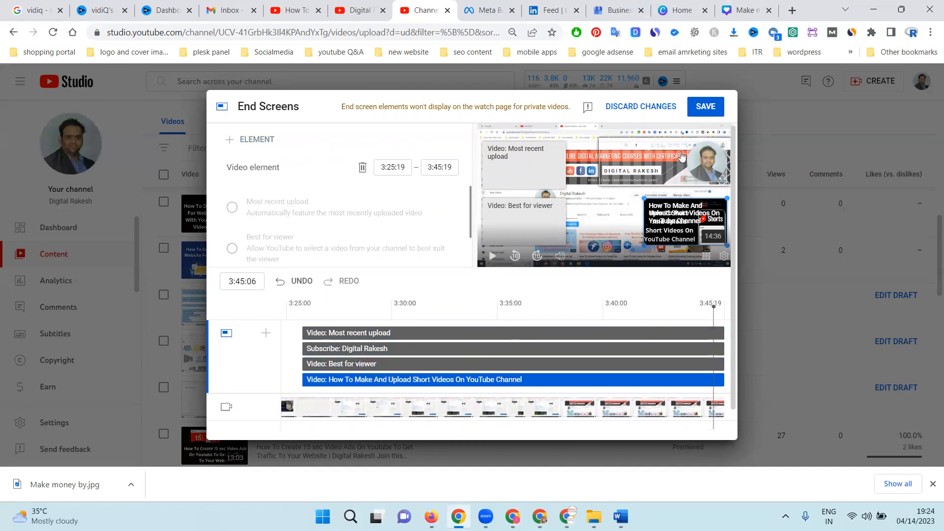
pyautogui.click(701, 116)
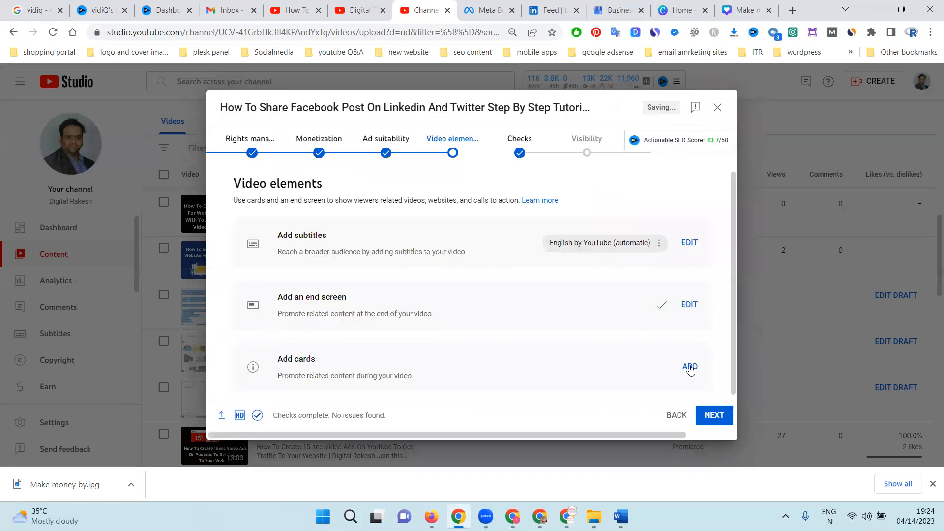
# Add two video cards, one for "How To Make And Upload Short Videos" and one for the web hosting purchase video.
pyautogui.click(690, 367)
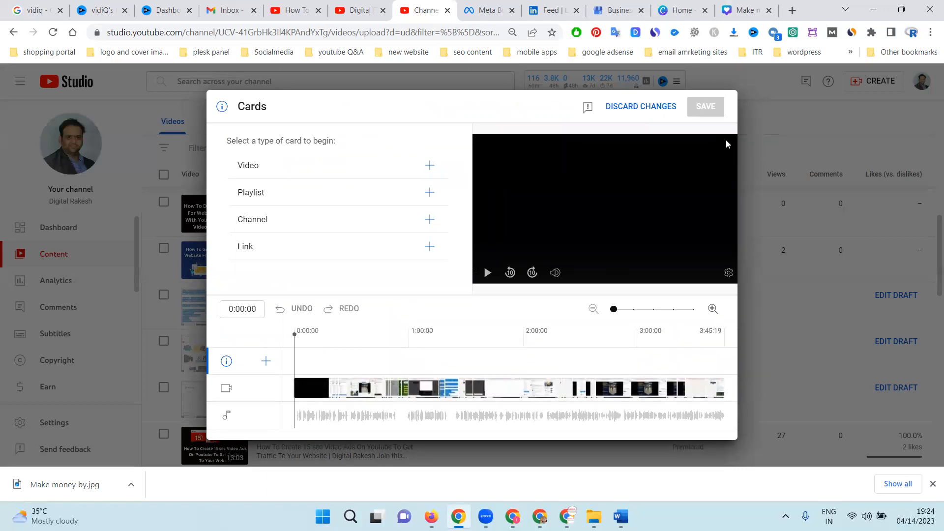
pyautogui.click(429, 165)
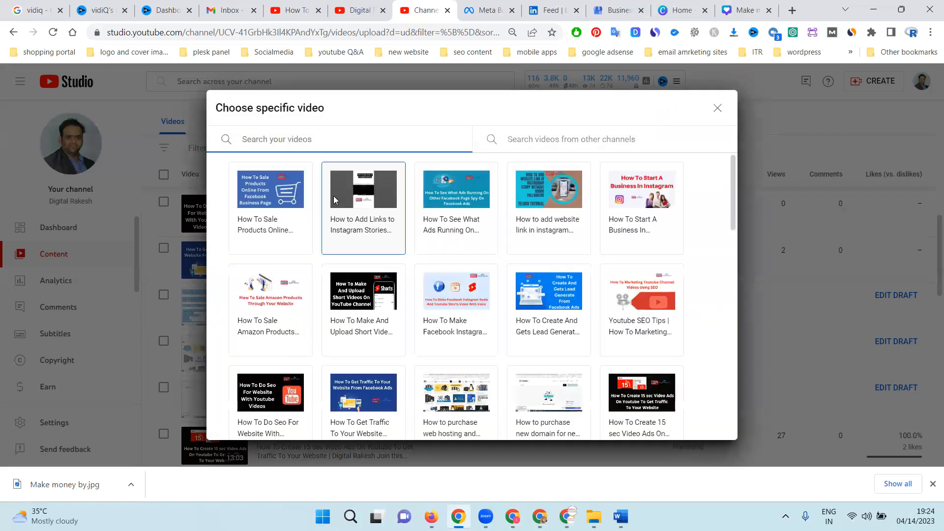
pyautogui.click(351, 293)
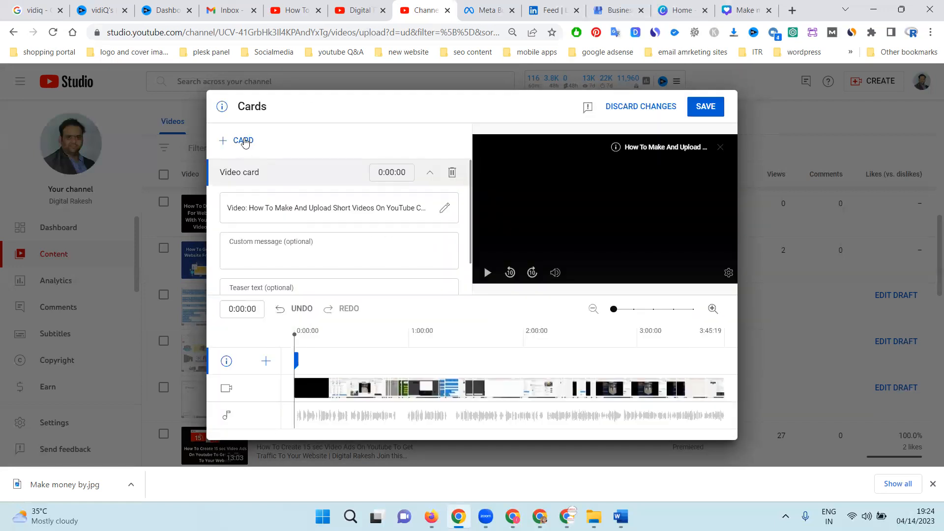
pyautogui.click(245, 140)
pyautogui.click(244, 140)
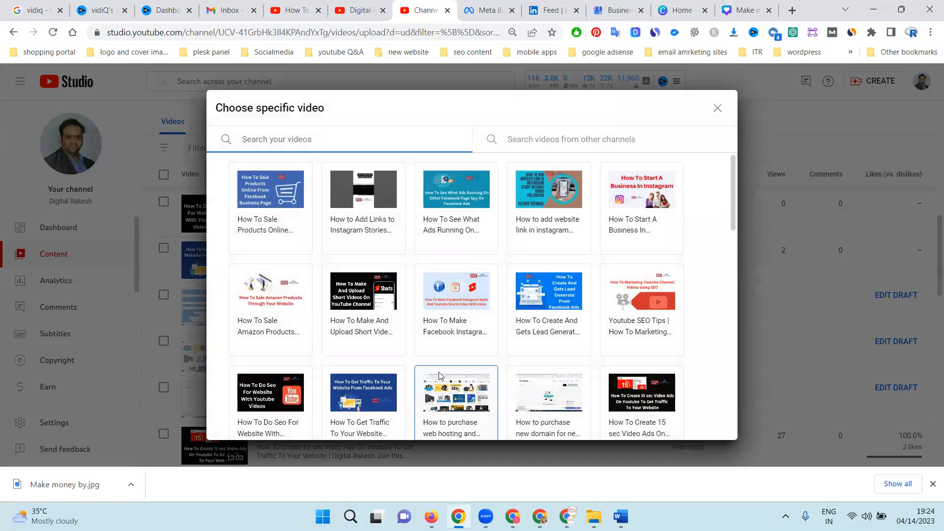
pyautogui.click(440, 377)
# Add playlist cards for the 479-video Digital Marketing Training Video playlist and the Digital Marketing Training Institute in Pragathi Nagar playlist, and save the cards.
pyautogui.click(243, 140)
pyautogui.click(240, 155)
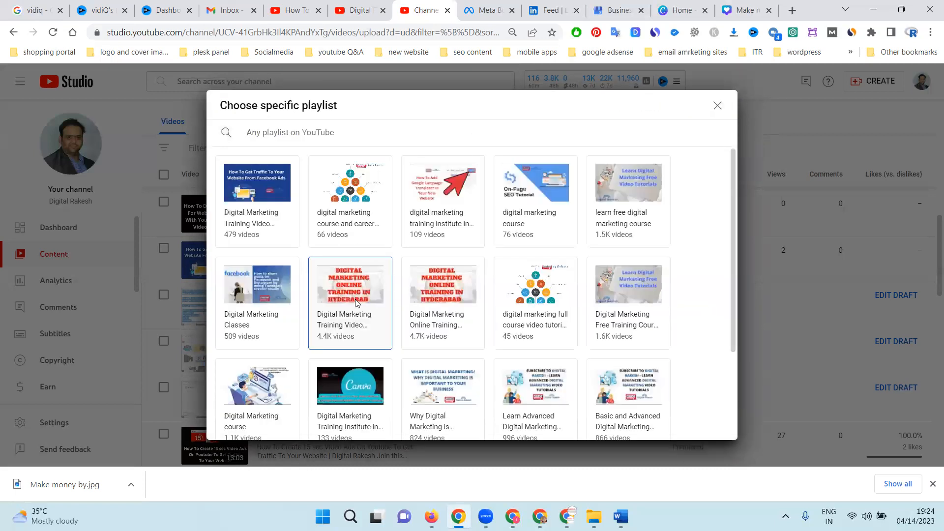
pyautogui.click(256, 203)
pyautogui.click(244, 141)
pyautogui.click(247, 153)
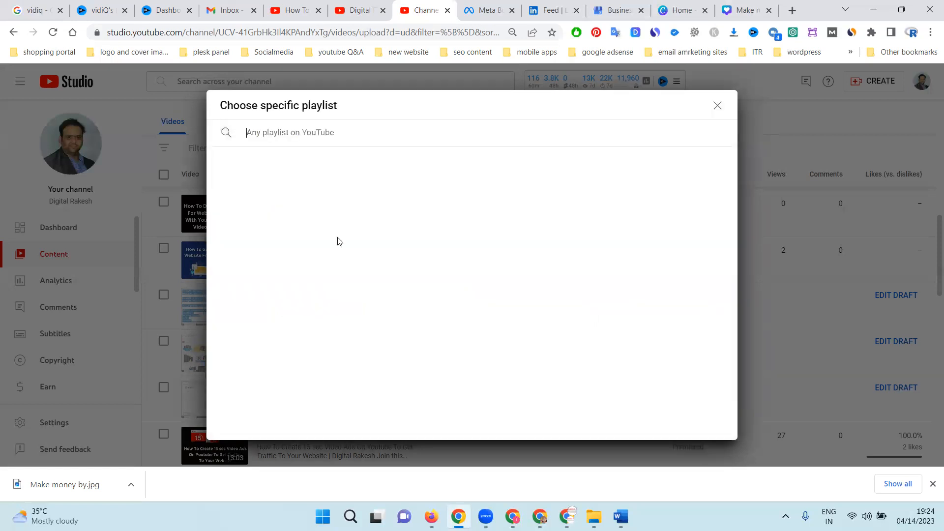
pyautogui.scroll(-1, 472, 310)
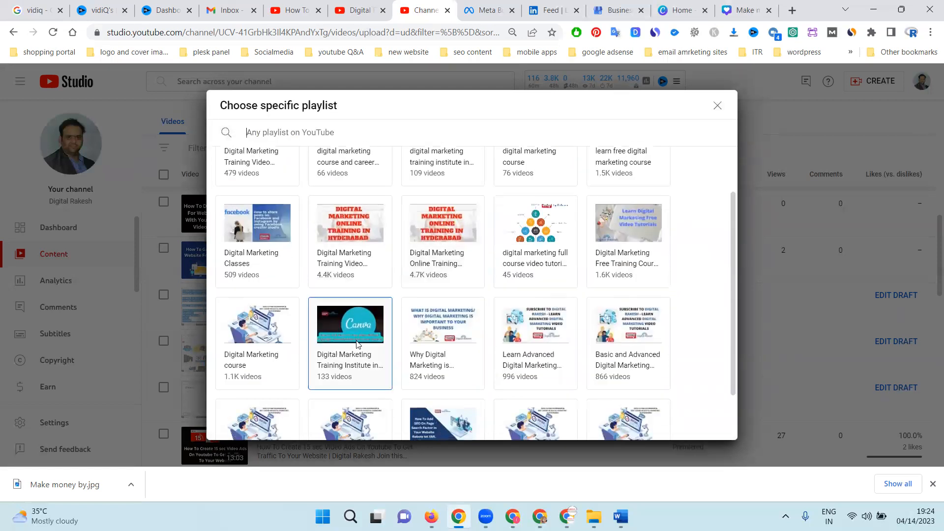
pyautogui.scroll(-1, 365, 348)
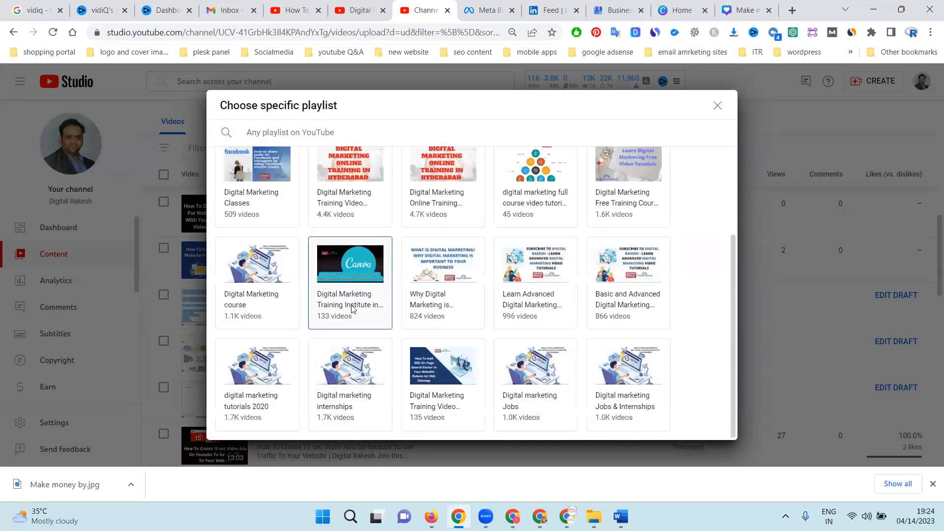
pyautogui.click(361, 327)
pyautogui.click(244, 141)
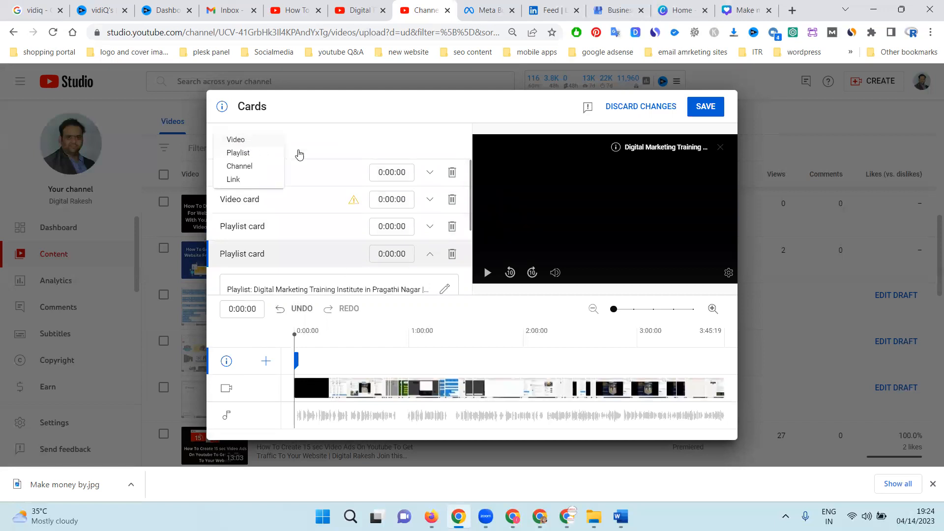
pyautogui.click(706, 107)
pyautogui.click(705, 108)
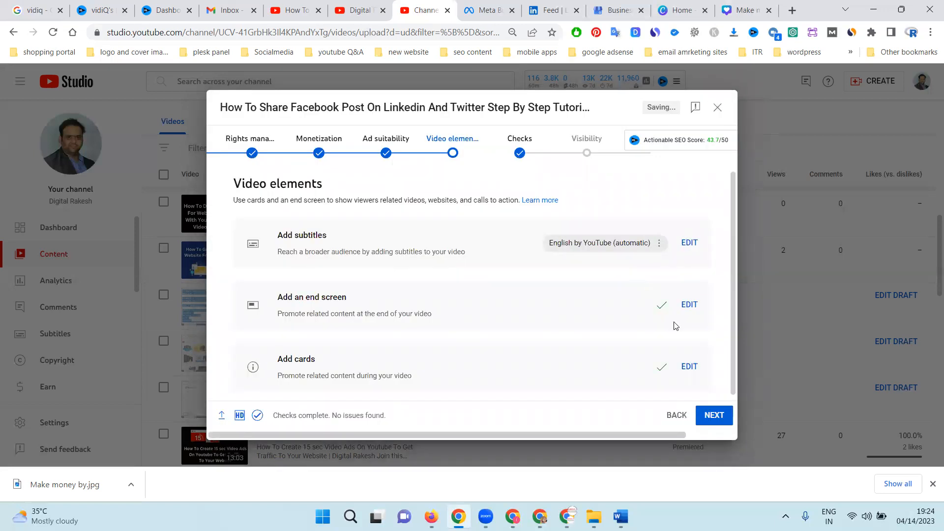
# Continue past the checks to the visibility settings and save the video as Private.
pyautogui.click(711, 417)
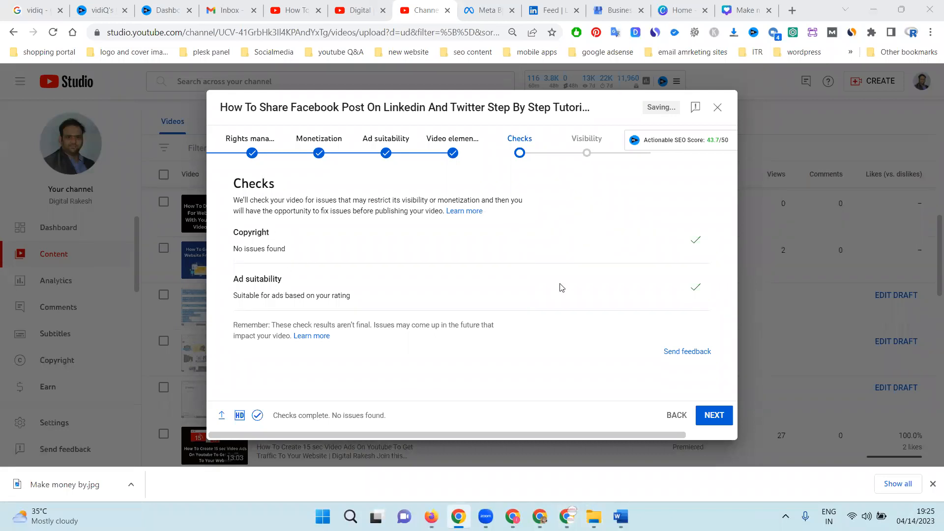
pyautogui.click(707, 416)
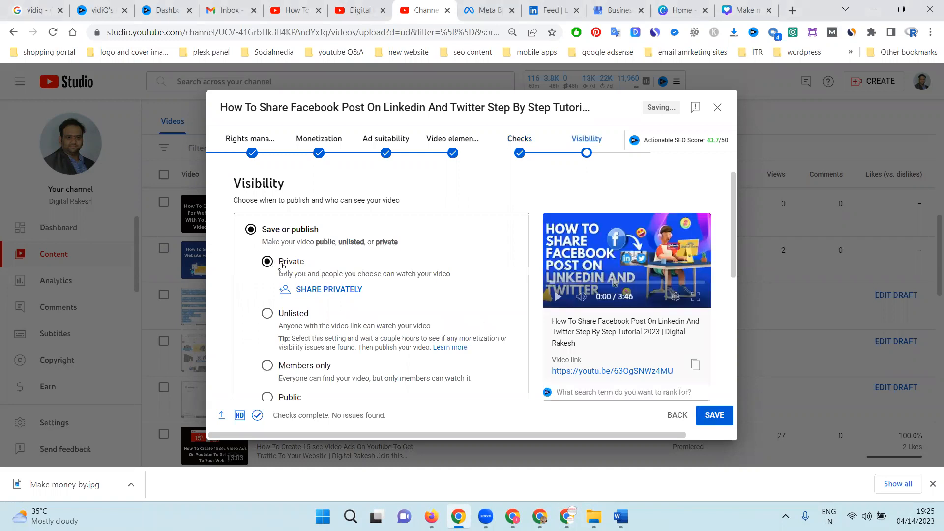
pyautogui.click(701, 418)
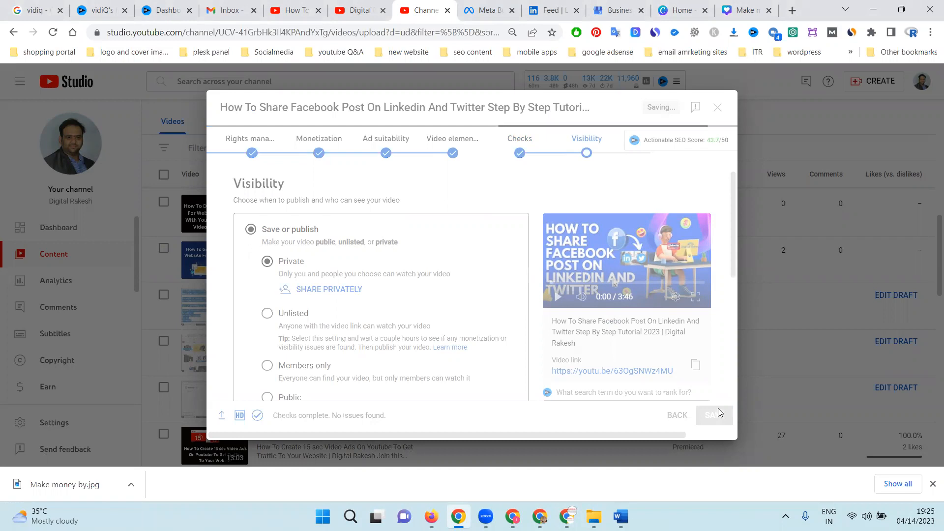
# Open the video management list from the channel page and locate the saved Facebook post sharing video to check its visibility.
pyautogui.click(354, 15)
pyautogui.scroll(4, 713, 172)
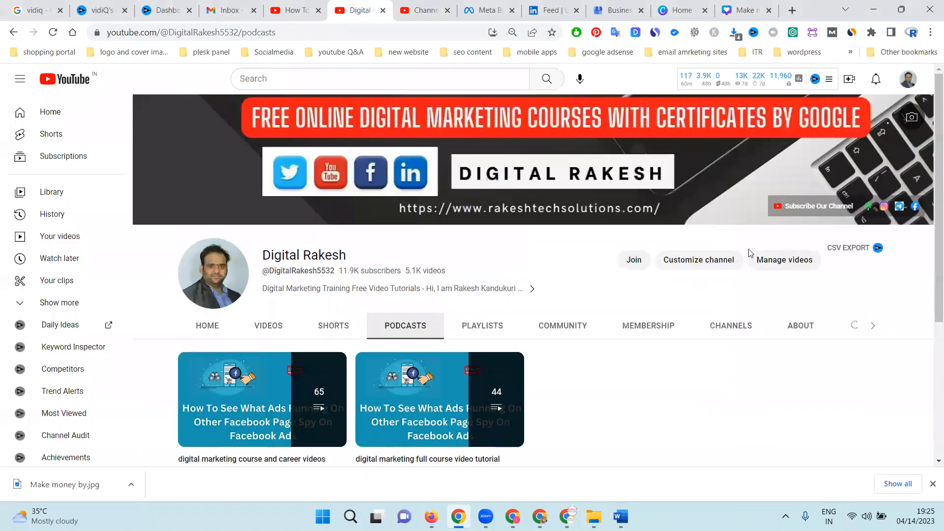
pyautogui.click(777, 265)
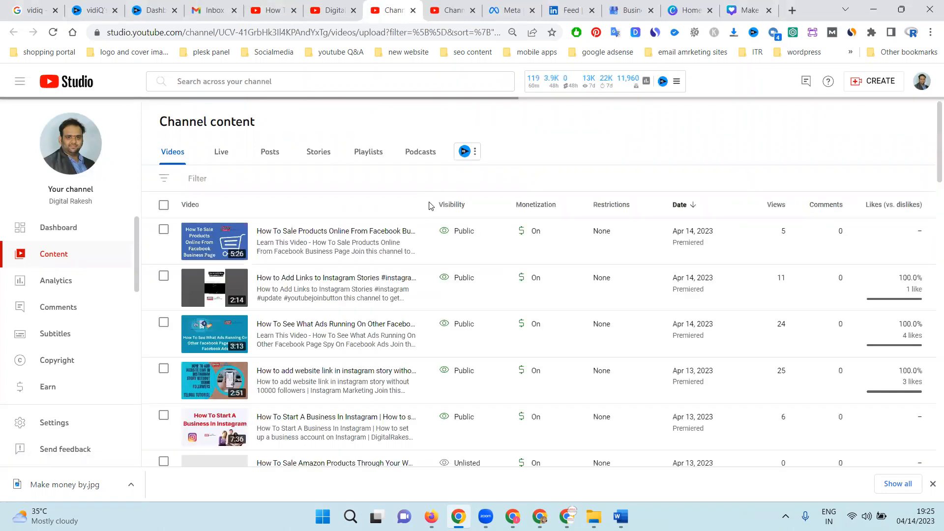
pyautogui.scroll(-4, 445, 278)
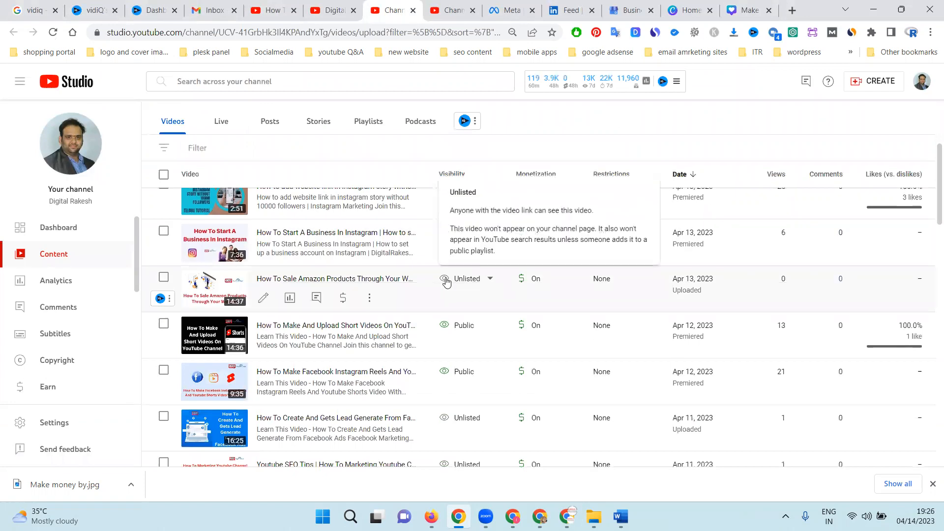
pyautogui.scroll(-4, 446, 282)
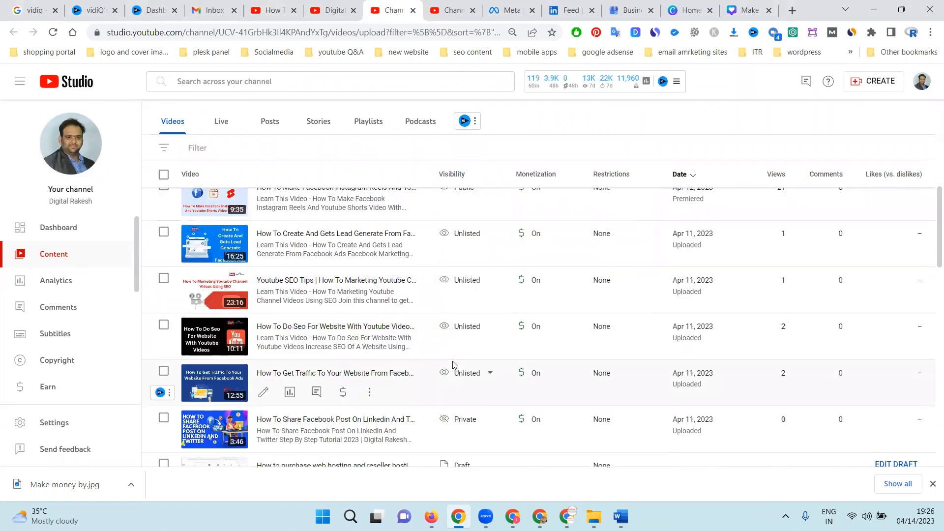
pyautogui.scroll(-3, 453, 362)
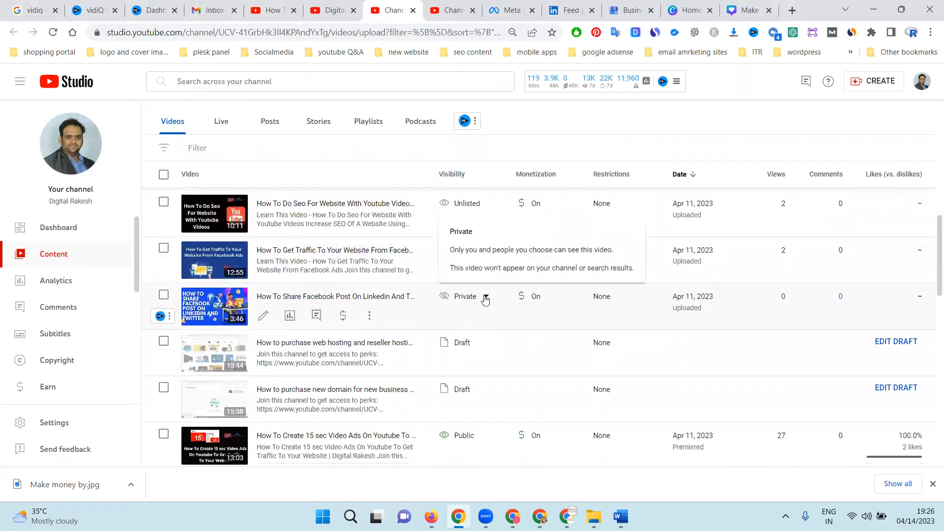
# Set the Facebook post sharing video's visibility to Unlisted, save it, and copy the video's shareable link.
pyautogui.click(485, 298)
pyautogui.click(488, 281)
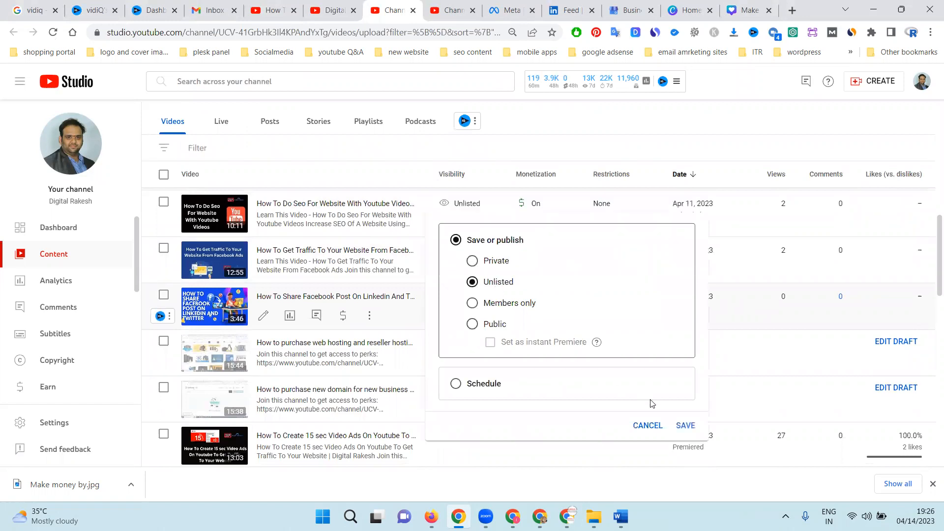
pyautogui.click(686, 426)
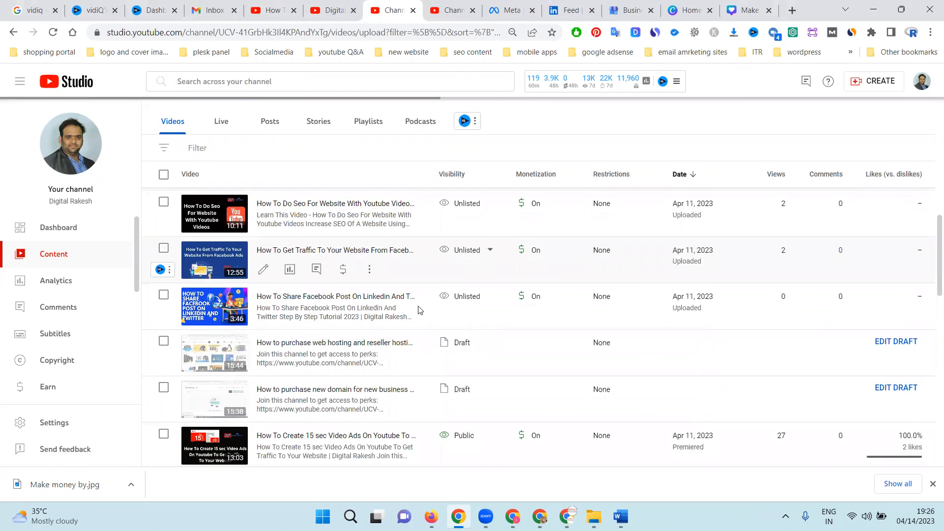
pyautogui.click(371, 316)
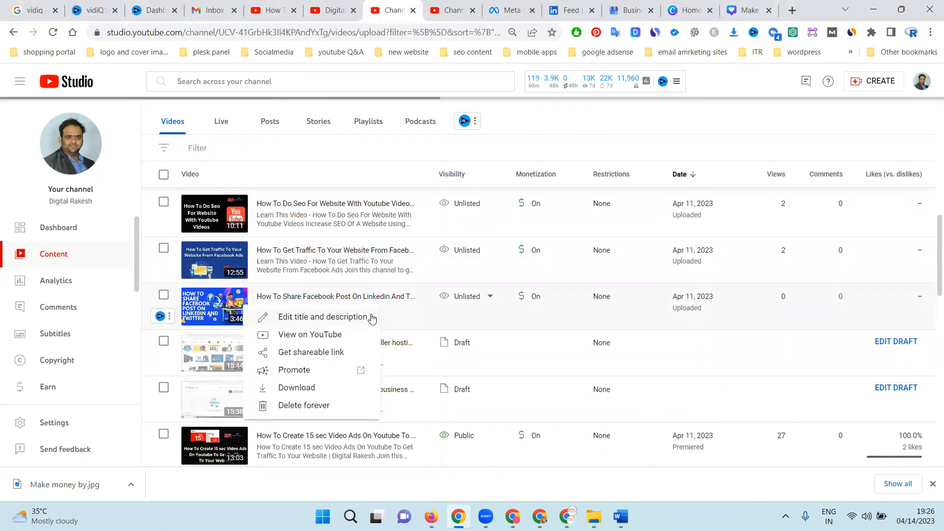
pyautogui.click(333, 352)
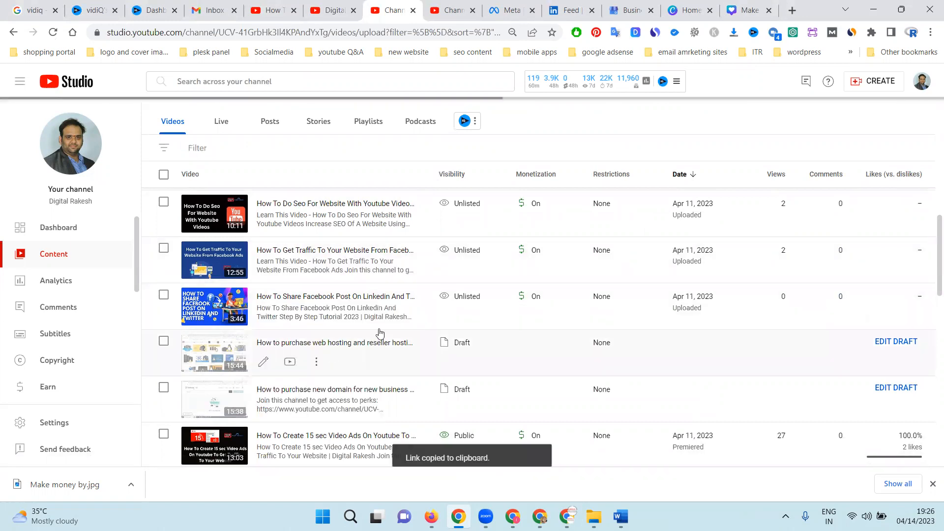
# Load nimtools.com in a new browser tab and open its Youtube Backlink Generator tool.
pyautogui.click(792, 11)
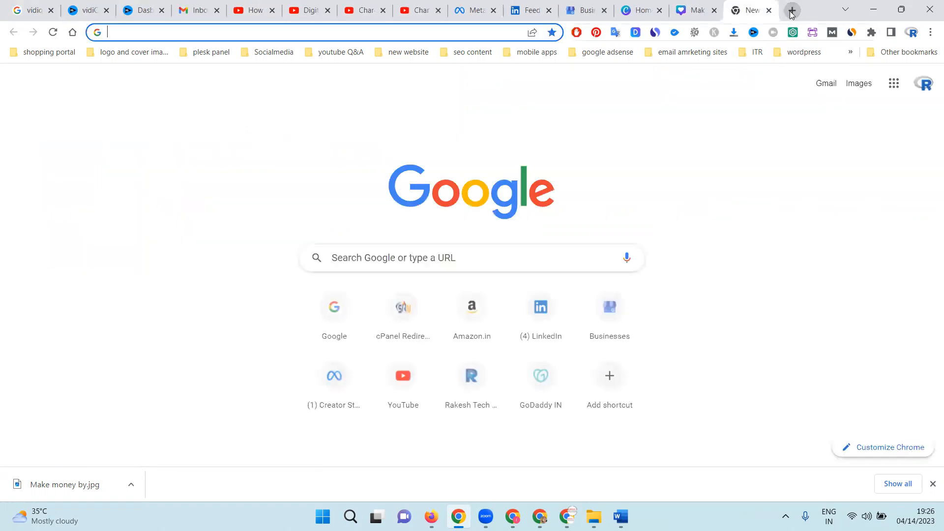
pyautogui.write('nimtools.com')
pyautogui.press('Return')
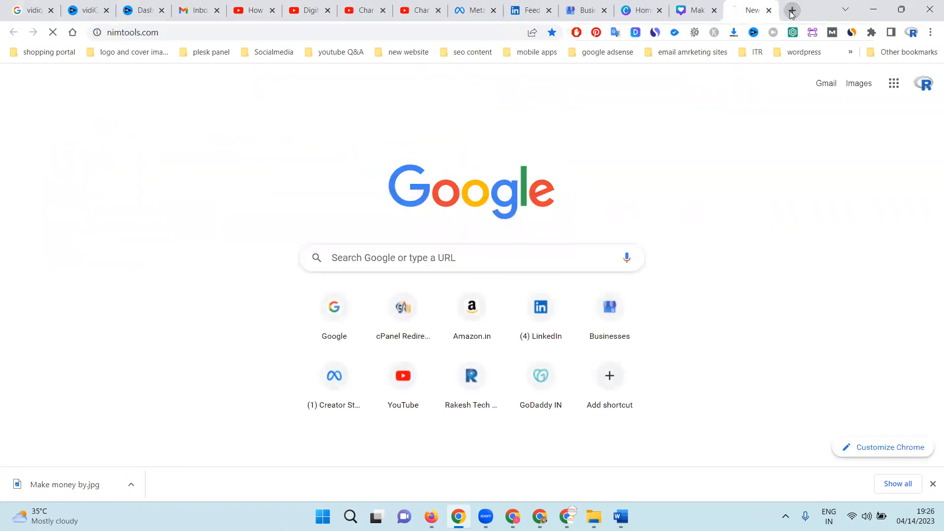
pyautogui.scroll(-10, 273, 155)
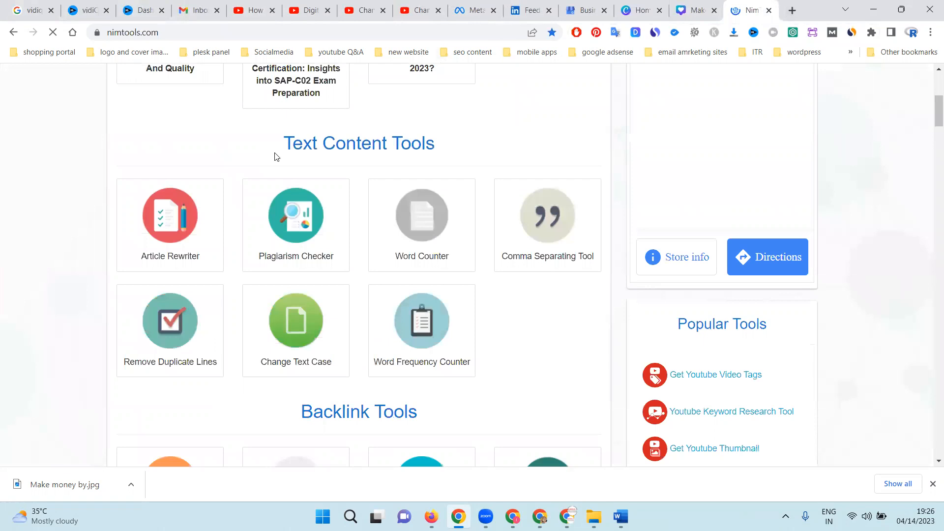
pyautogui.scroll(-3, 183, 314)
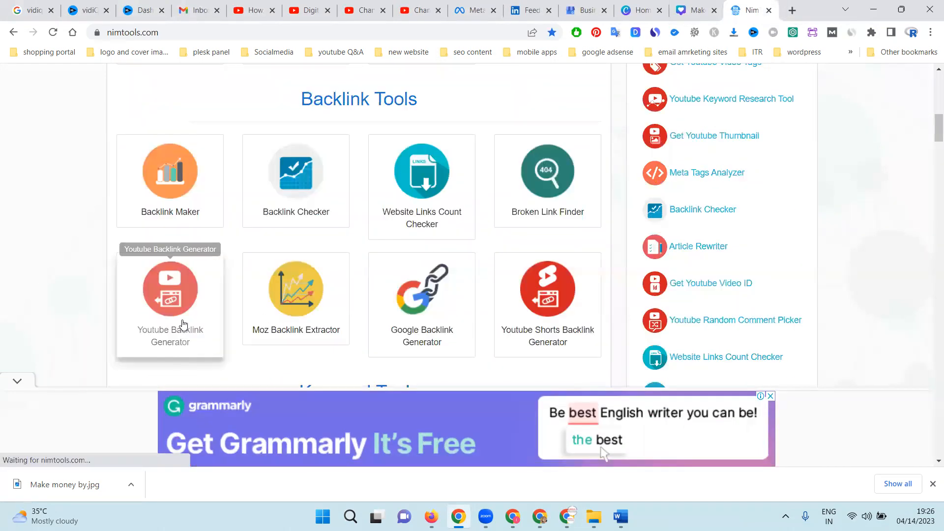
pyautogui.click(183, 311)
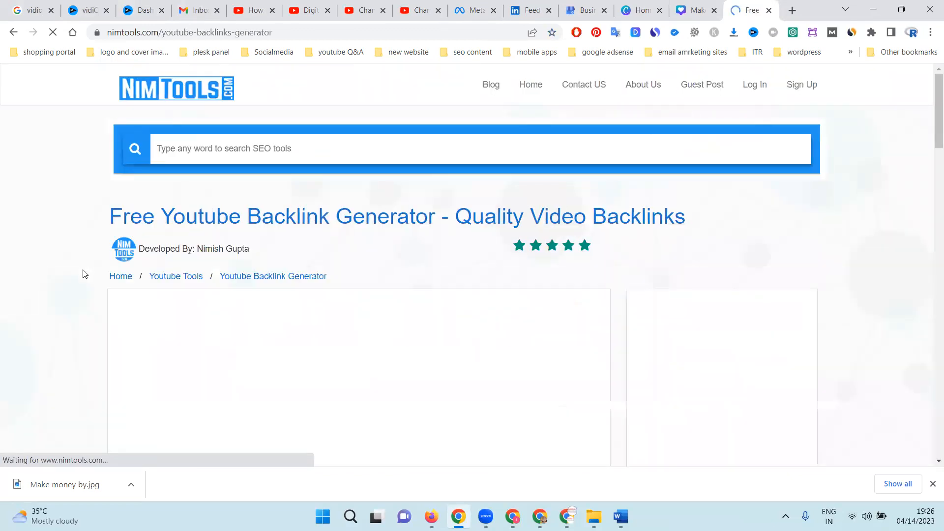
# Paste the copied video link into the backlink generator, complete the robot verification, submit it, and review the backlink list.
pyautogui.scroll(-4, 183, 275)
pyautogui.click(186, 257)
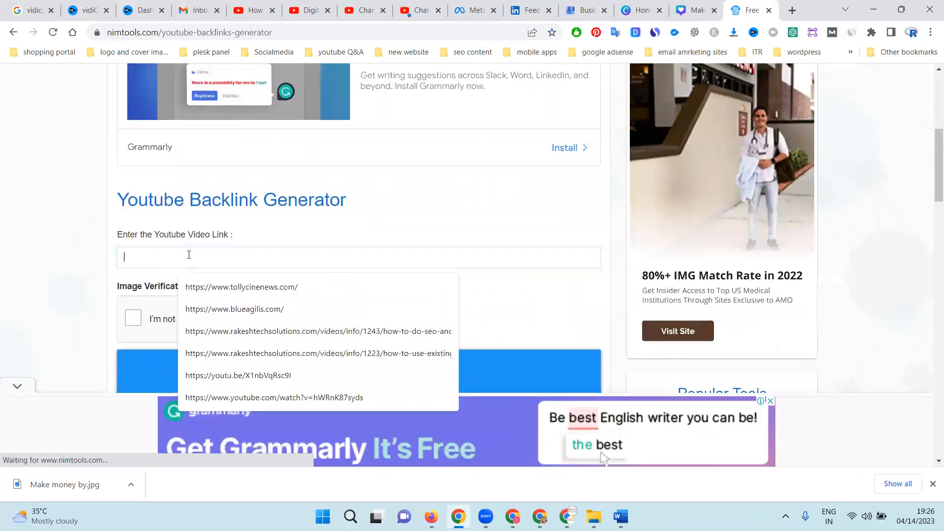
pyautogui.hotkey('ctrl', 'v')
pyautogui.click(159, 321)
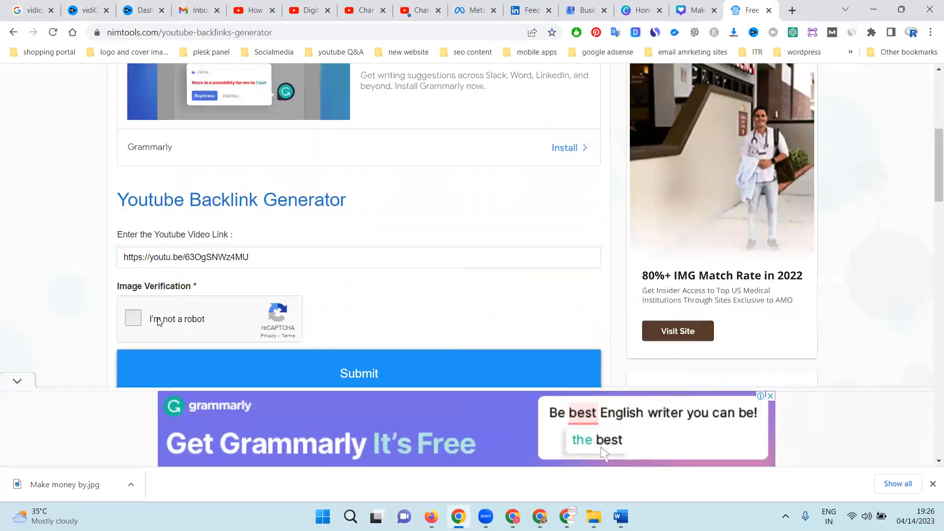
pyautogui.click(264, 364)
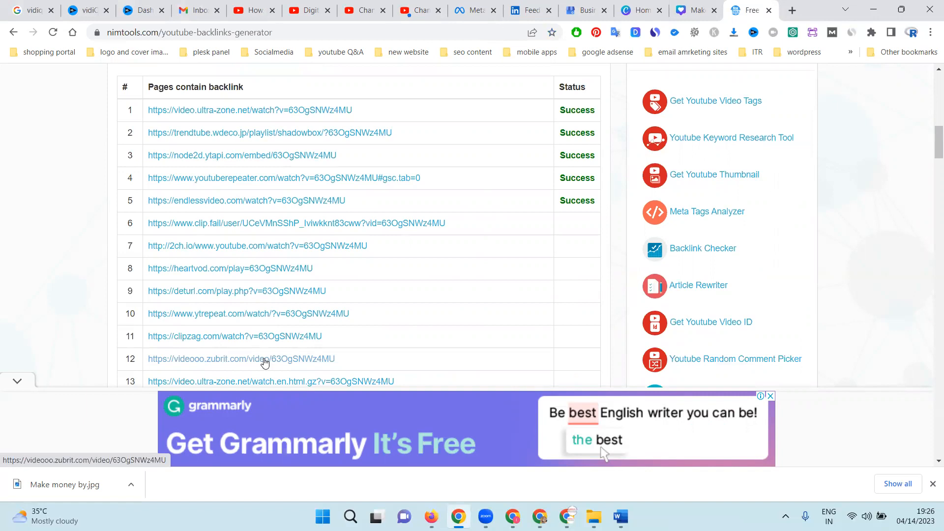
pyautogui.scroll(-1, 290, 242)
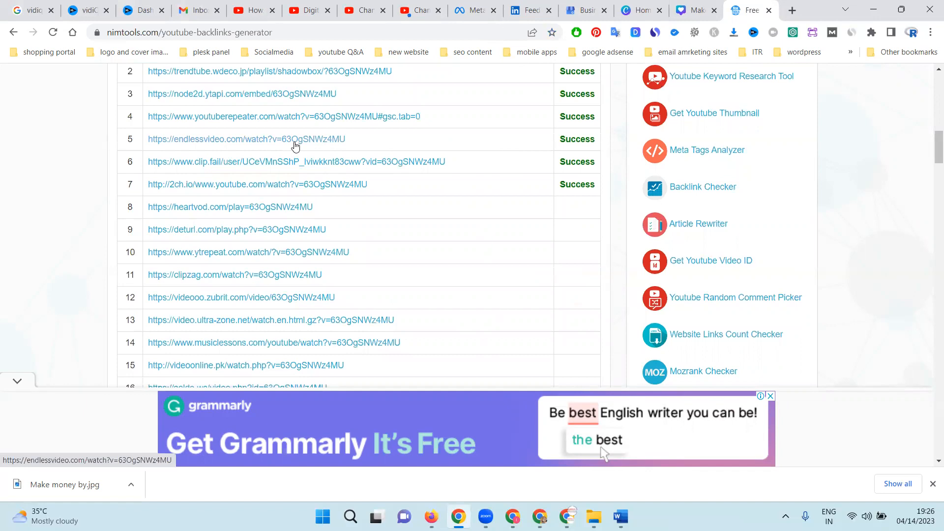
# Browse the published videos on the Digital Rakesh YouTube channel.
pyautogui.click(310, 11)
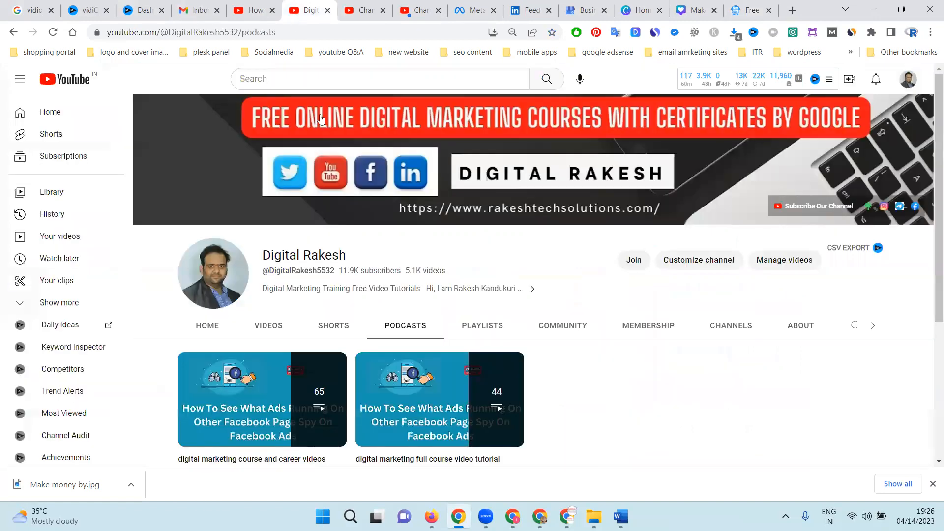
pyautogui.click(259, 329)
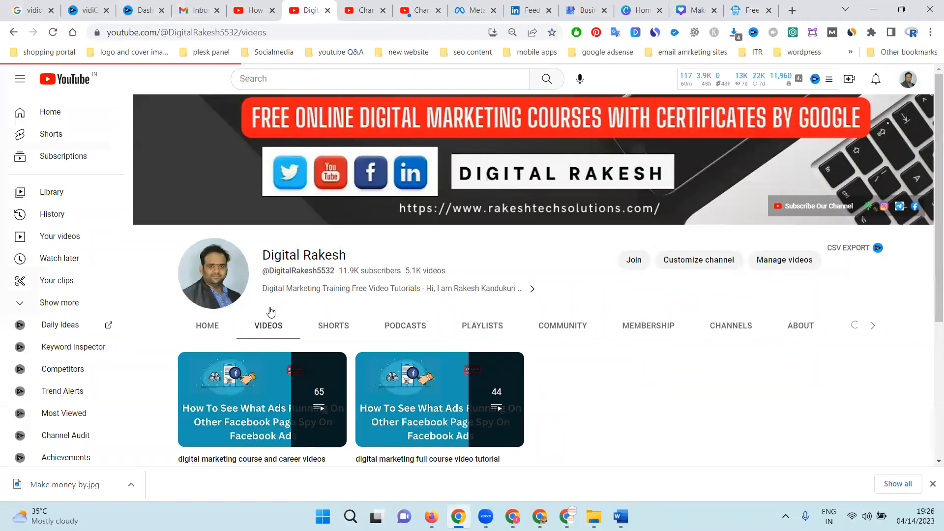
pyautogui.scroll(-7, 306, 212)
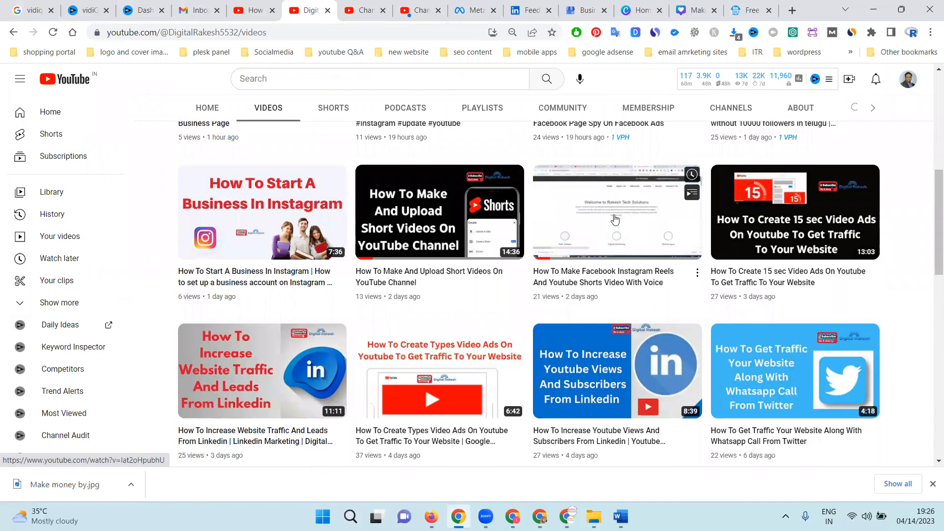
# Return to the Studio video list and publish the Facebook post sharing video as Public with the instant Premiere option.
pyautogui.click(413, 10)
pyautogui.click(357, 6)
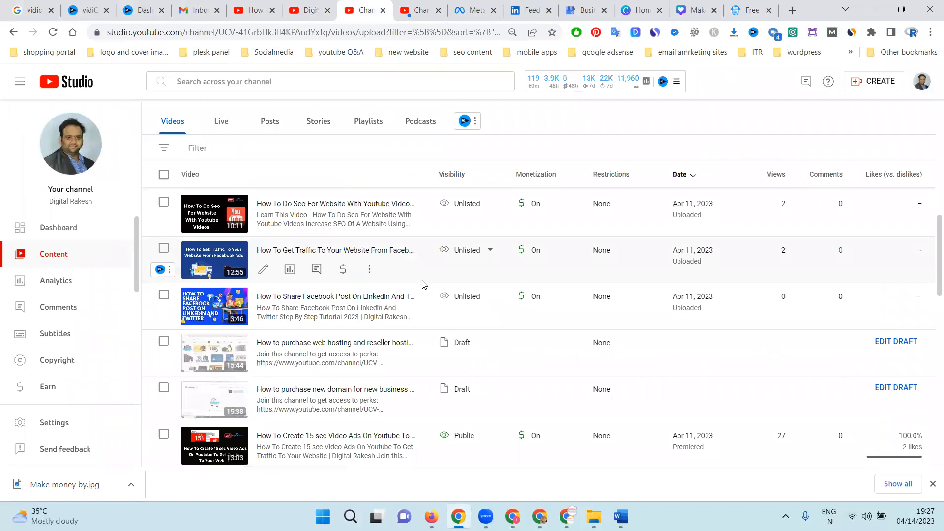
pyautogui.click(490, 297)
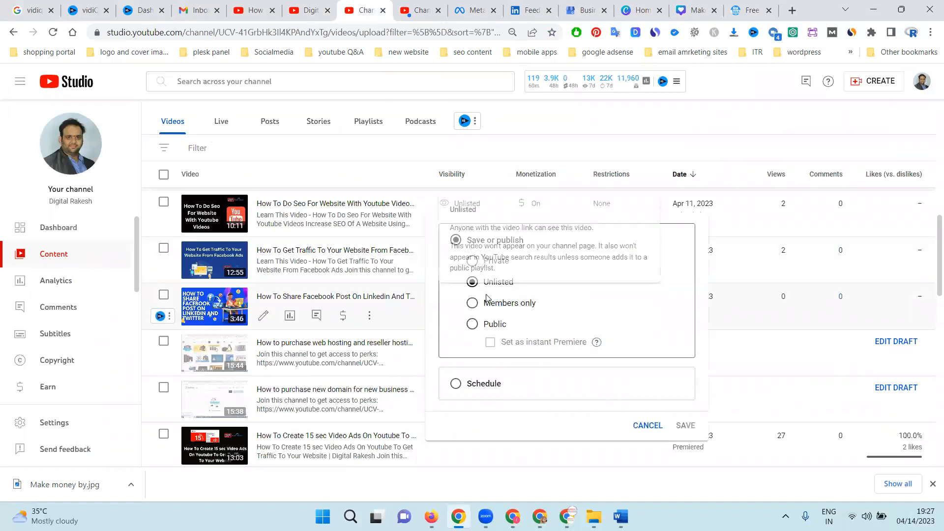
pyautogui.click(488, 326)
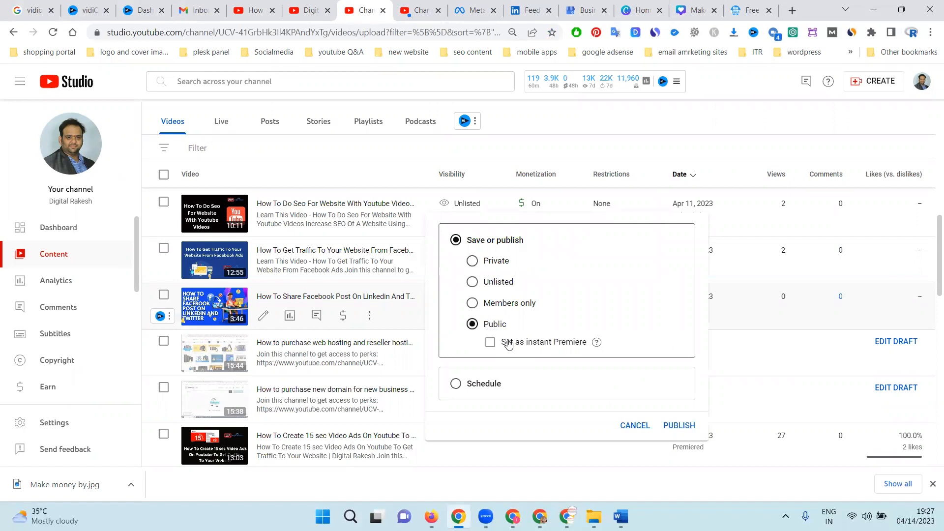
pyautogui.click(471, 388)
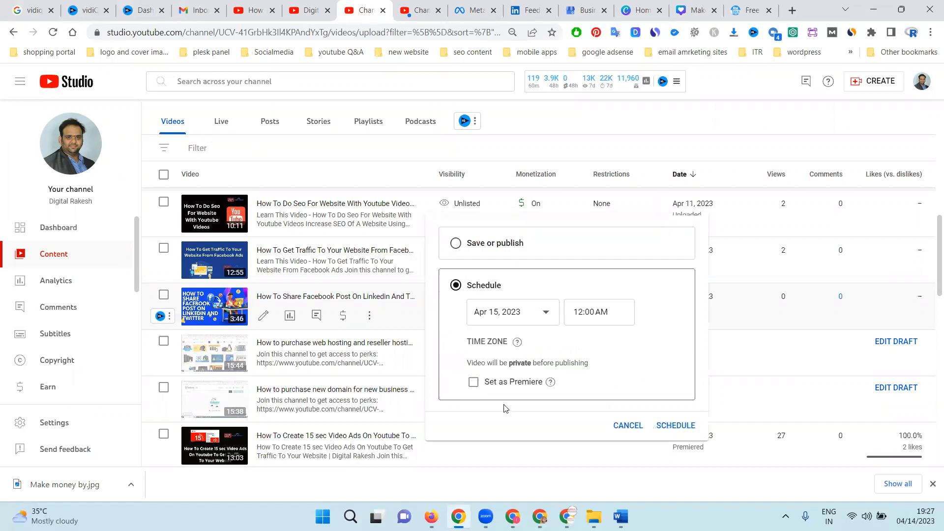
pyautogui.click(501, 250)
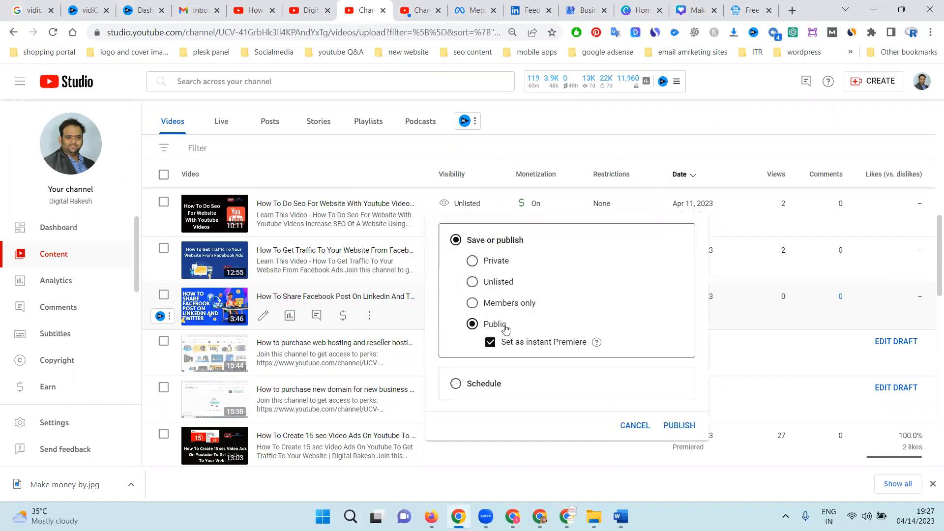
pyautogui.click(678, 426)
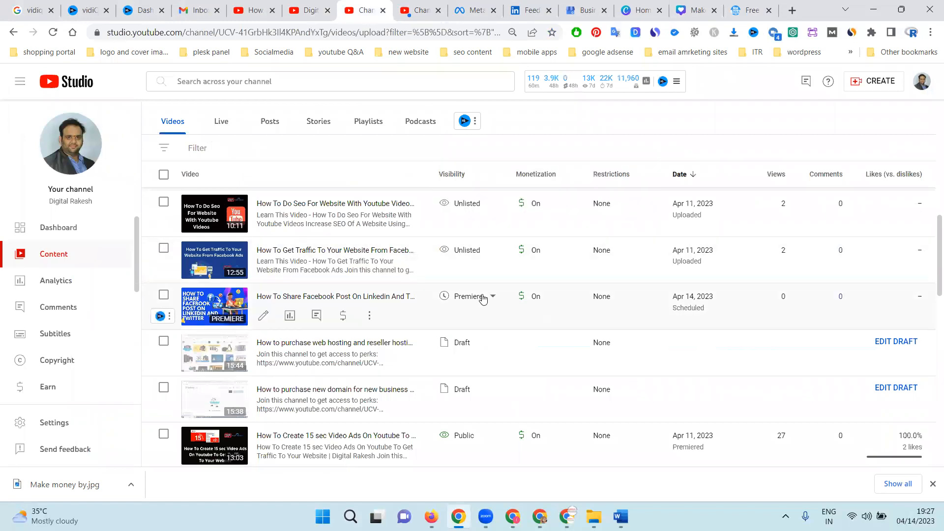
# View the Facebook post sharing video on YouTube and place the cursor in its comment box.
pyautogui.click(369, 316)
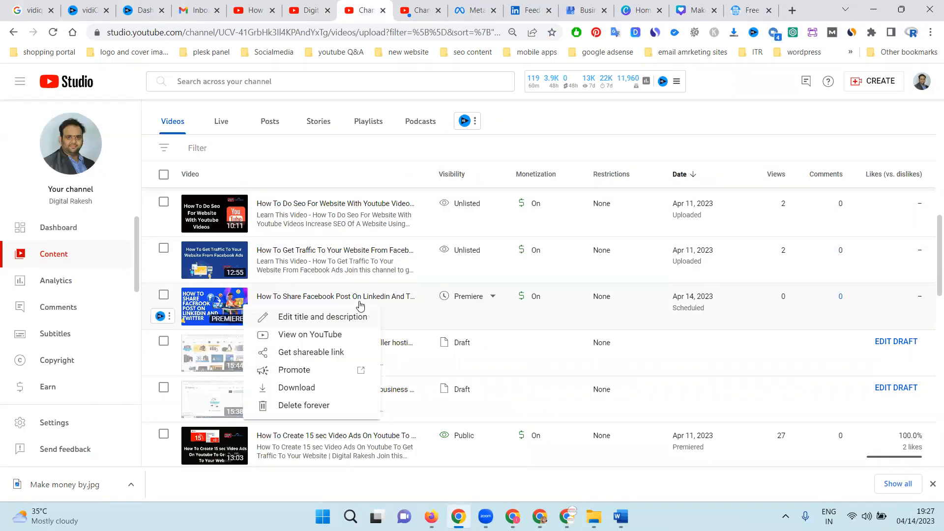
pyautogui.click(321, 335)
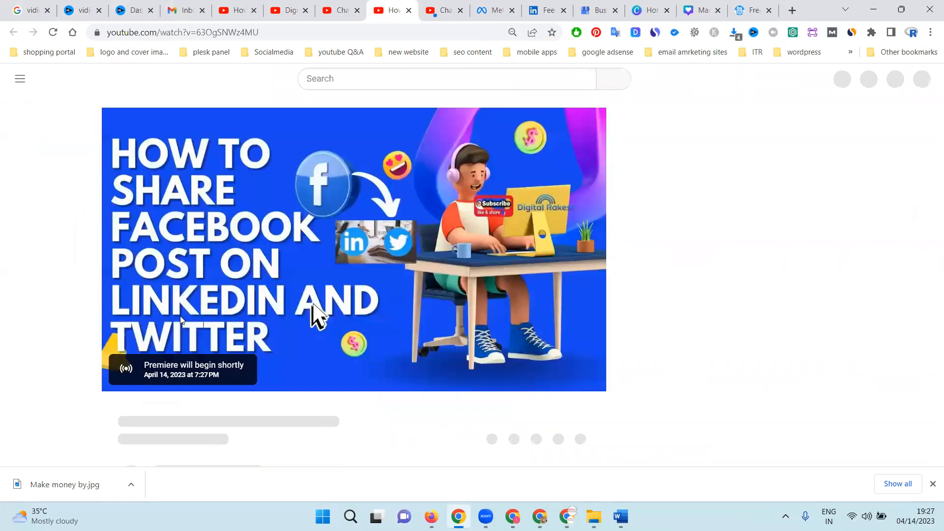
pyautogui.scroll(-5, 177, 302)
pyautogui.scroll(-5, 173, 276)
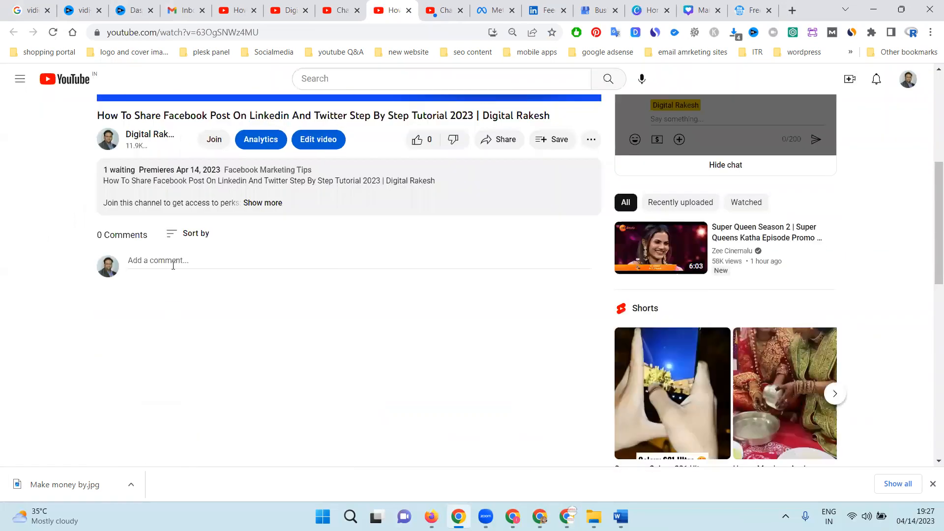
pyautogui.click(173, 263)
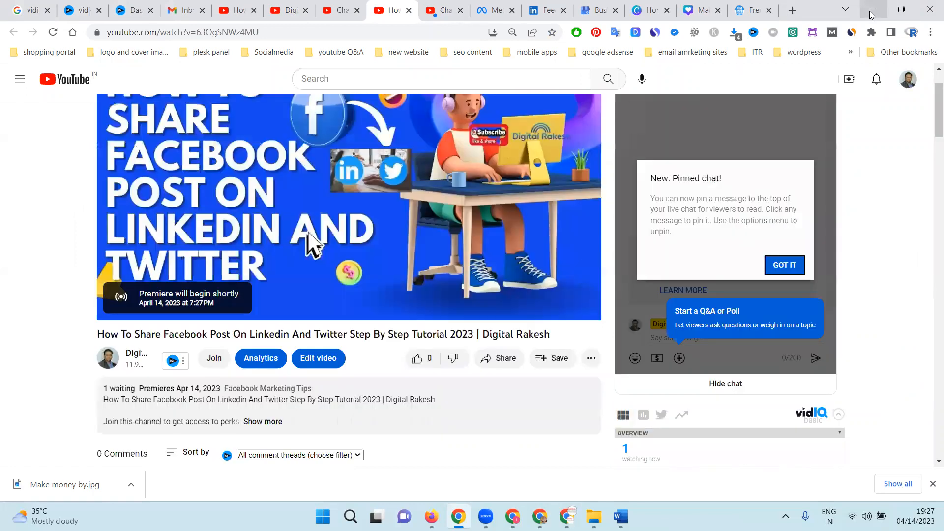
# Minimize the browser windows and open the "smo content" Word document from the desktop's files folder.
pyautogui.click(872, 14)
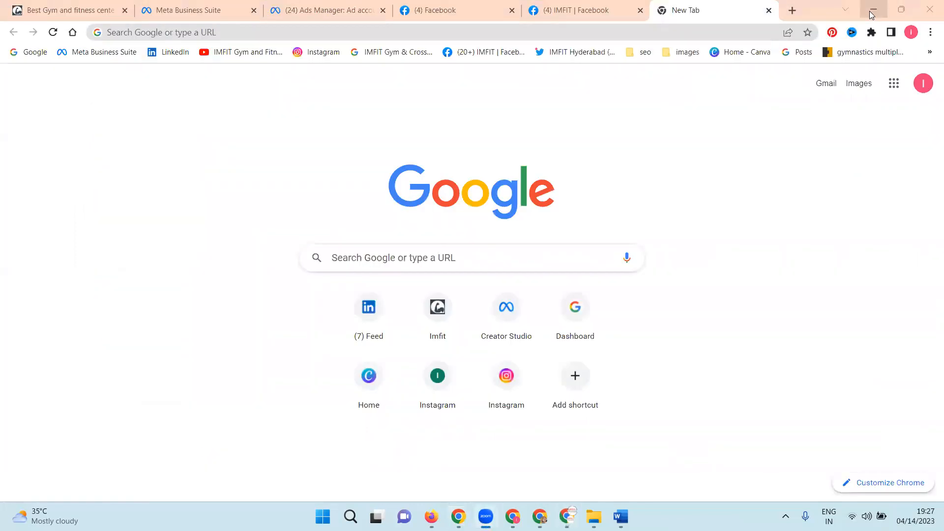
pyautogui.click(869, 11)
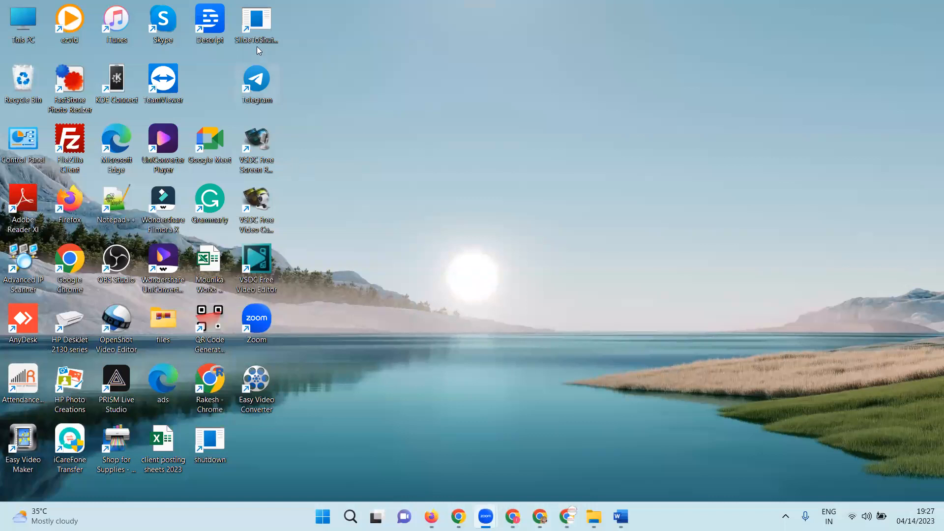
pyautogui.doubleClick(155, 317)
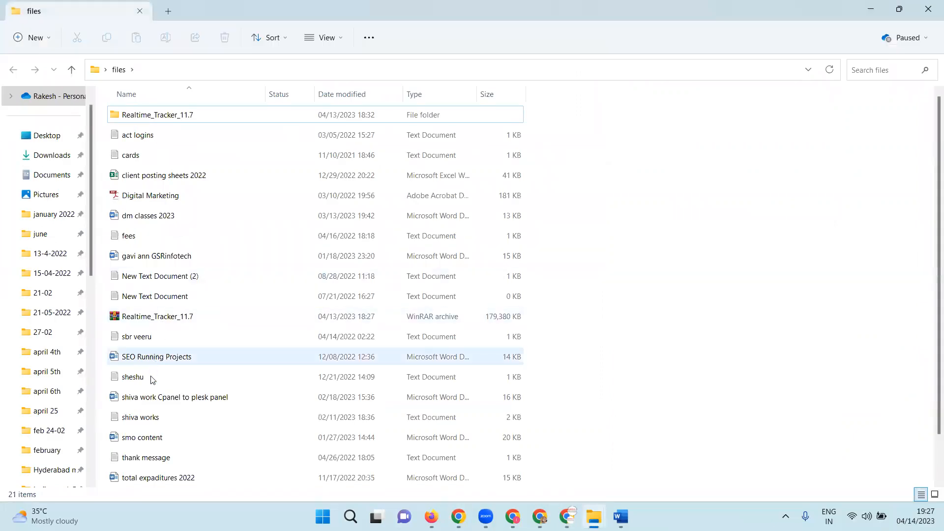
pyautogui.doubleClick(159, 437)
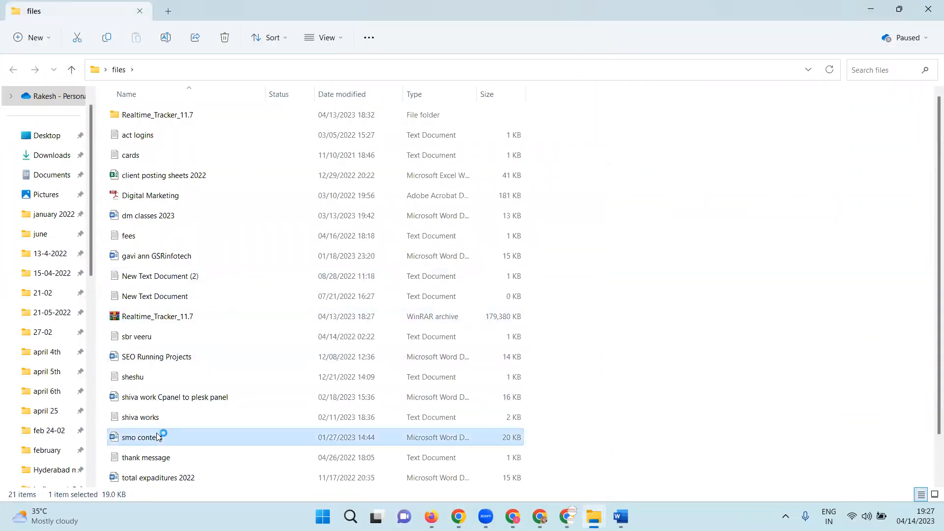
# Select the text from "Subscribe our channels and watch more videos" to "#wordpress" in the document, and minimize the windows to the desktop.
pyautogui.scroll(-3, 335, 283)
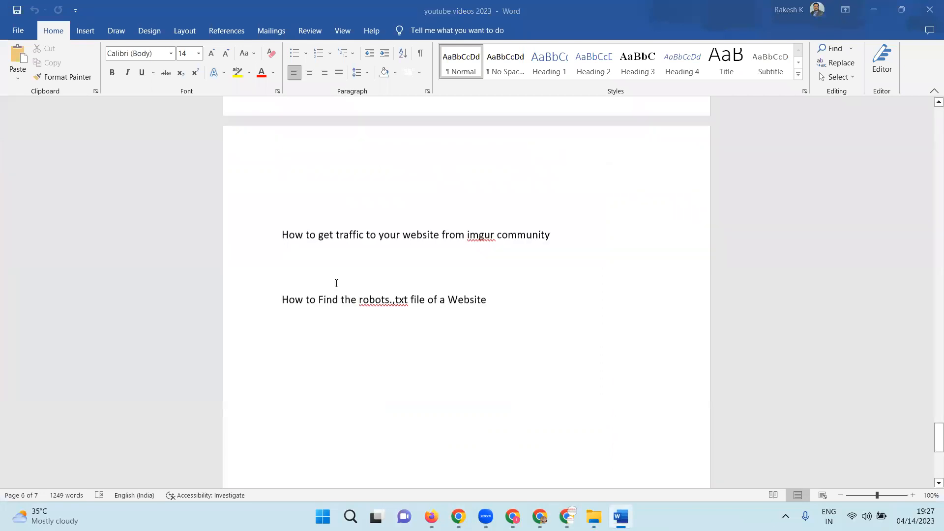
pyautogui.scroll(-15, 334, 288)
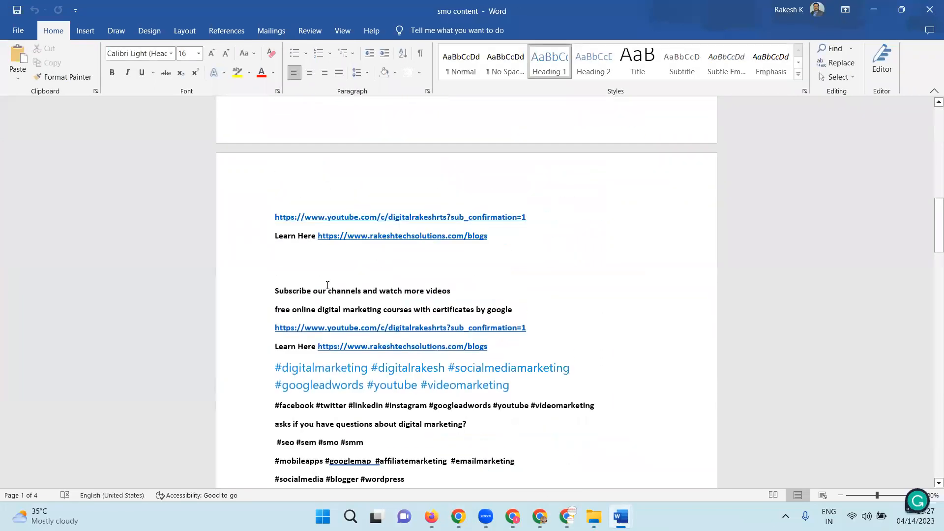
pyautogui.moveTo(429, 337); pyautogui.dragTo(259, 141)
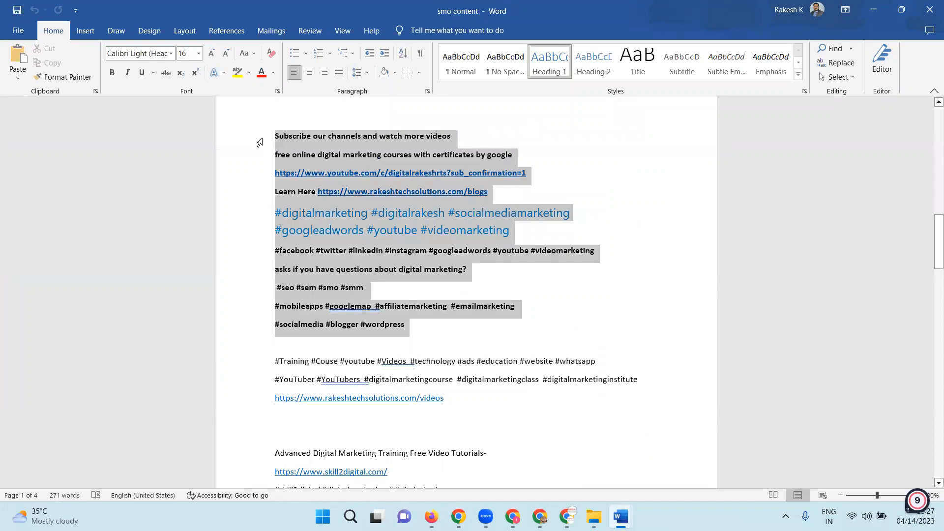
pyautogui.click(875, 10)
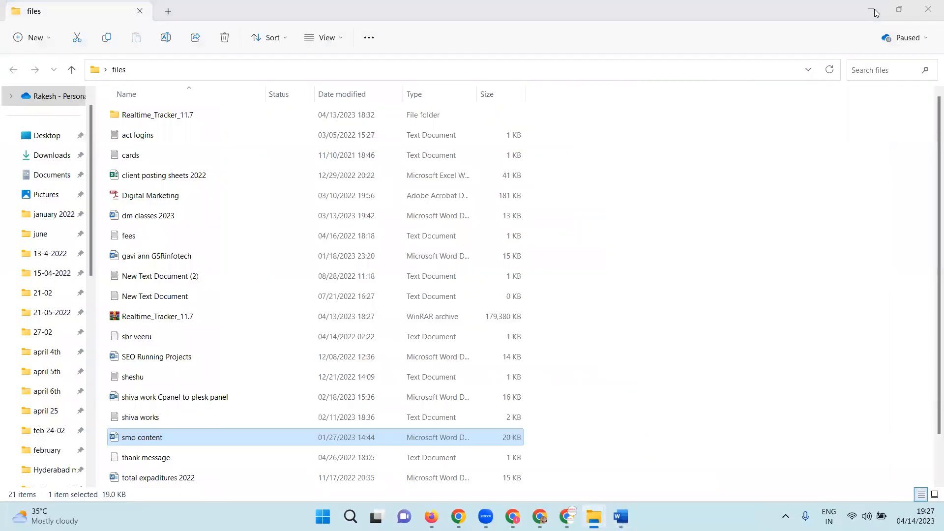
pyautogui.click(872, 10)
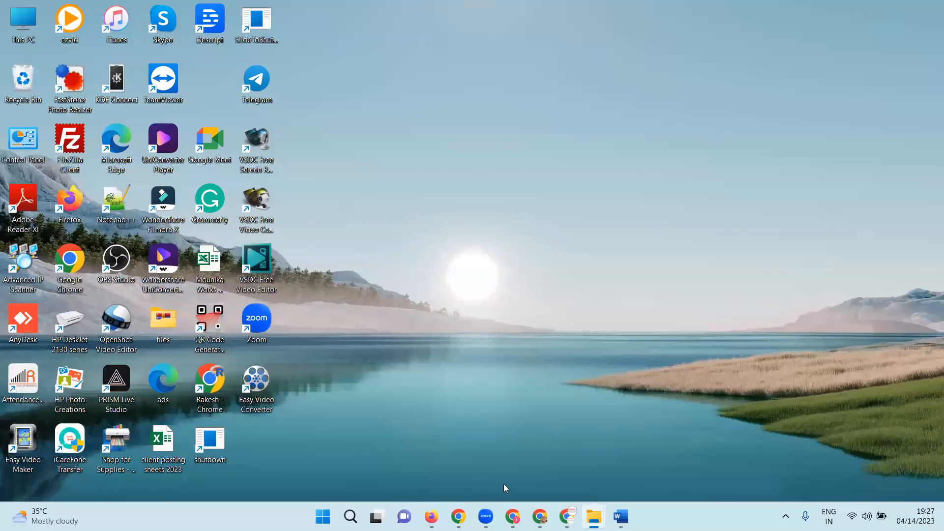
# Post the copied promotional text with links and hashtags as a comment on the Facebook post sharing video, and pin the comment.
pyautogui.click(458, 516)
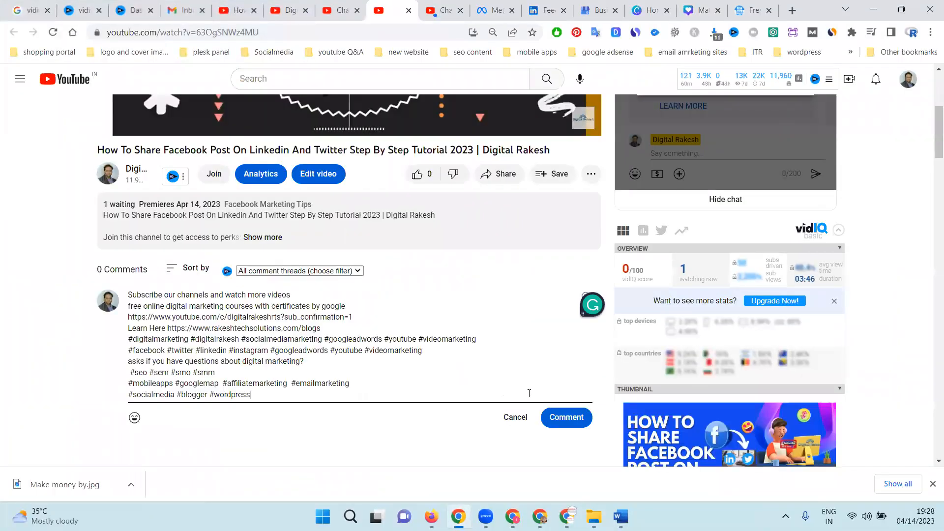
pyautogui.click(589, 406)
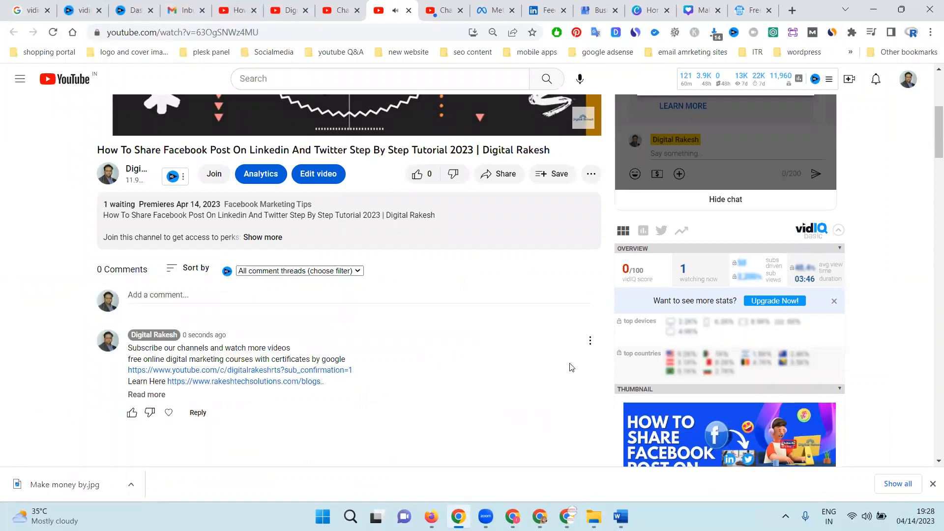
pyautogui.click(590, 342)
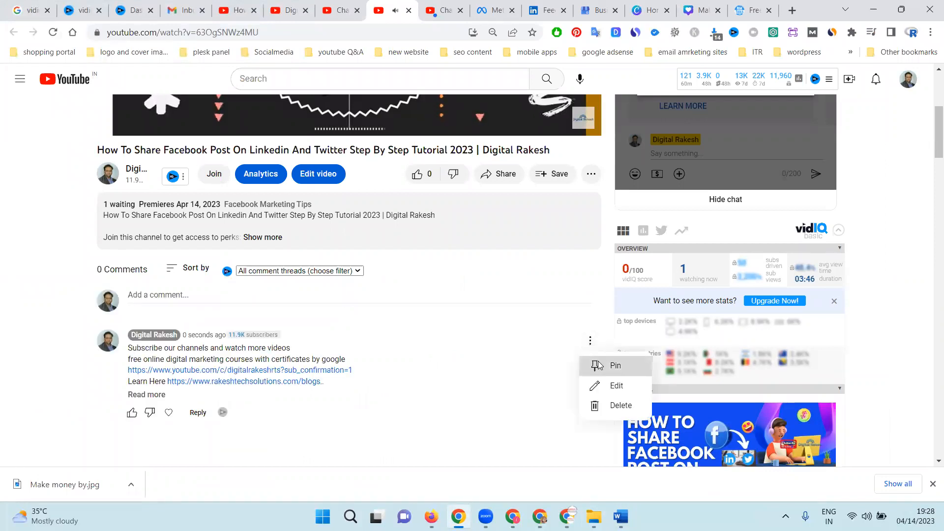
pyautogui.click(593, 364)
pyautogui.click(556, 295)
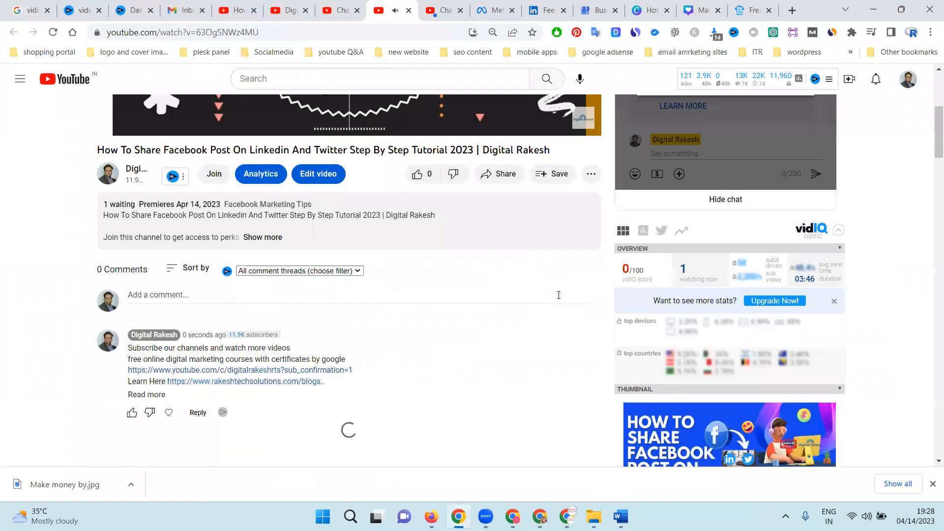
# Browse the video's sharing options, from Facebook and Twitter through LinkedIn and Pinterest to Reddit, and close the sharing dialog.
pyautogui.click(496, 177)
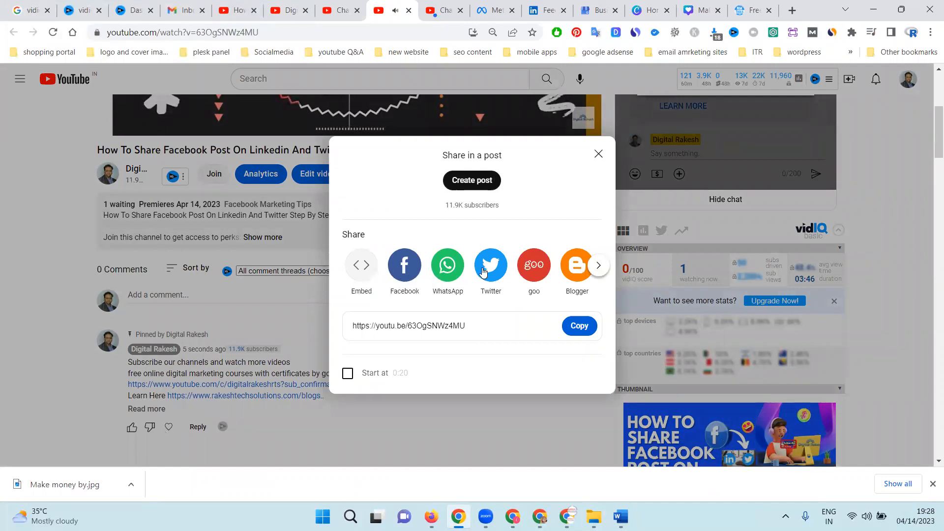
pyautogui.click(599, 265)
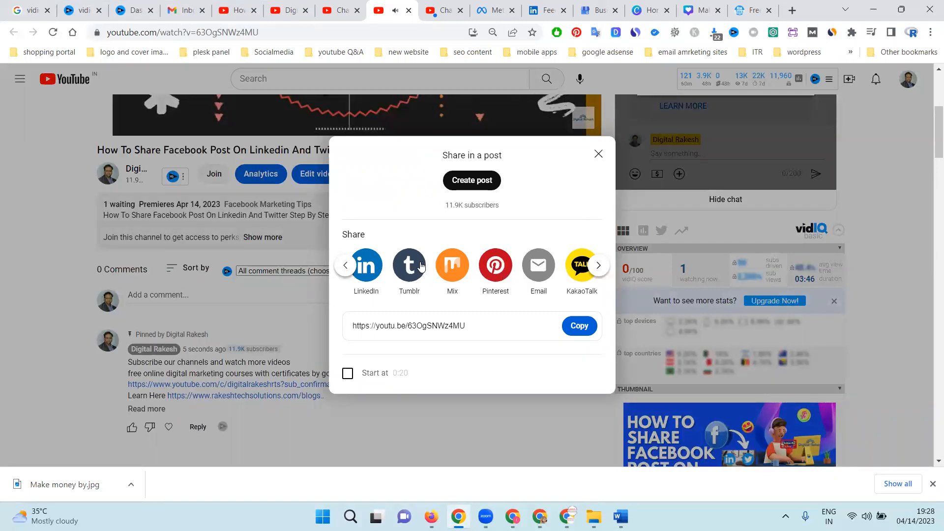
pyautogui.click(595, 266)
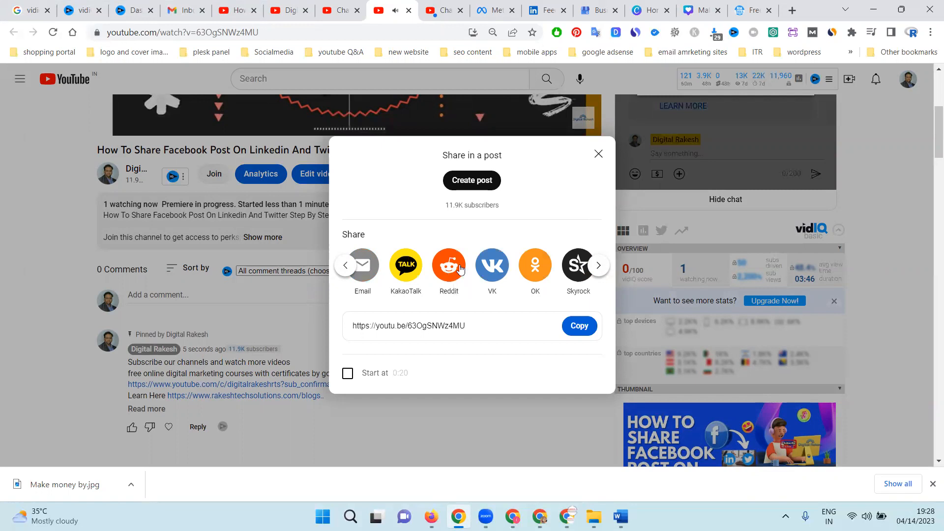
pyautogui.click(599, 154)
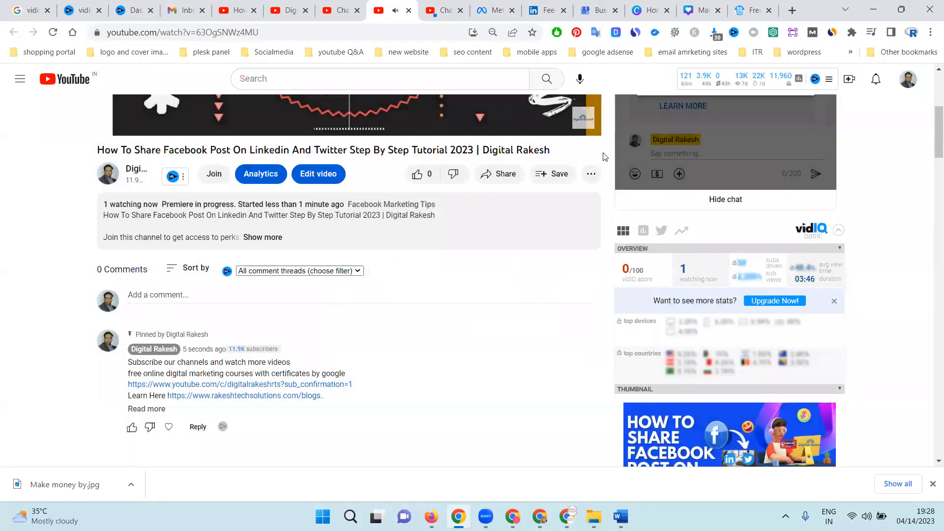
# Review the generated YouTube backlinks list, check the video on the dl.waploaded.ng backlink page, and close that page.
pyautogui.click(746, 10)
pyautogui.scroll(-12, 538, 127)
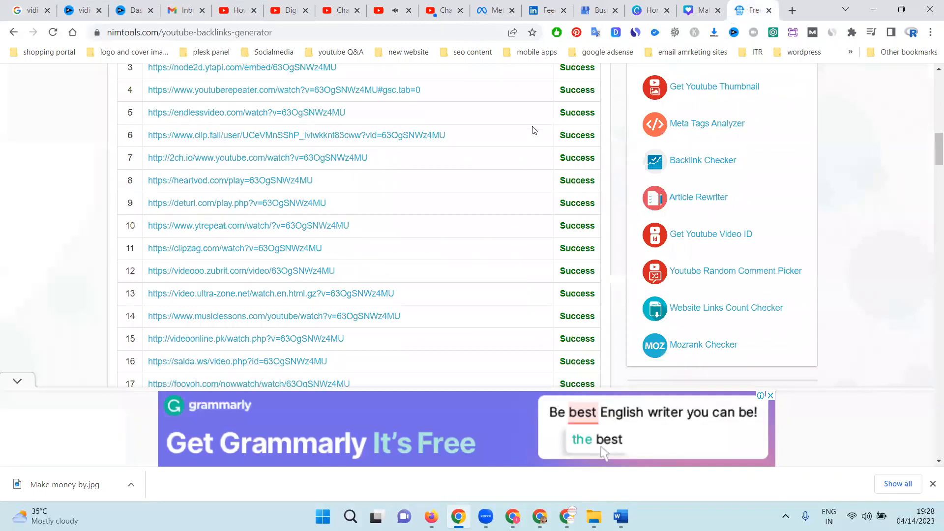
pyautogui.scroll(-6, 521, 121)
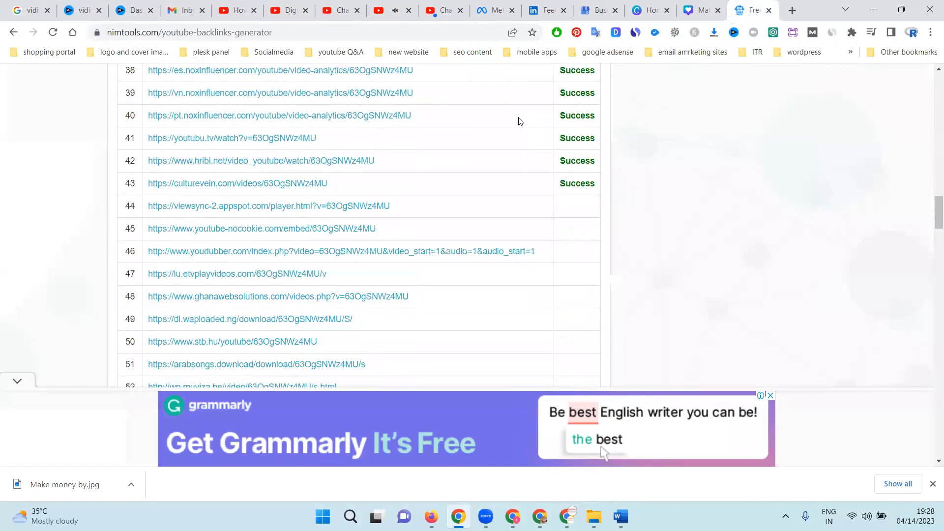
pyautogui.click(337, 213)
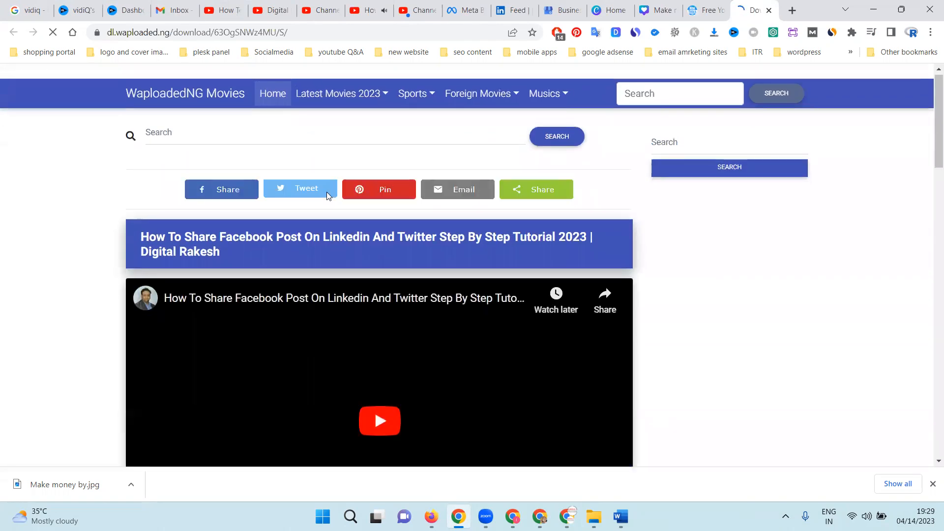
pyautogui.scroll(-3, 326, 194)
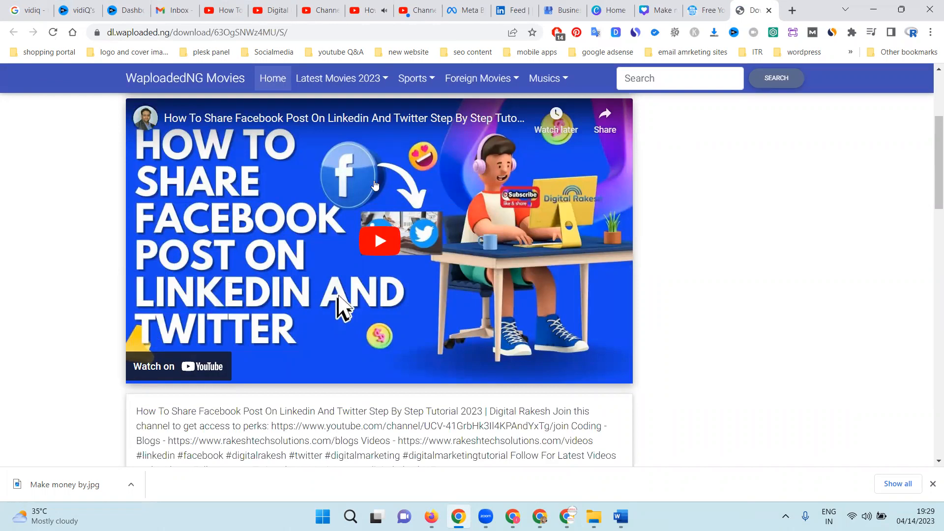
pyautogui.click(769, 13)
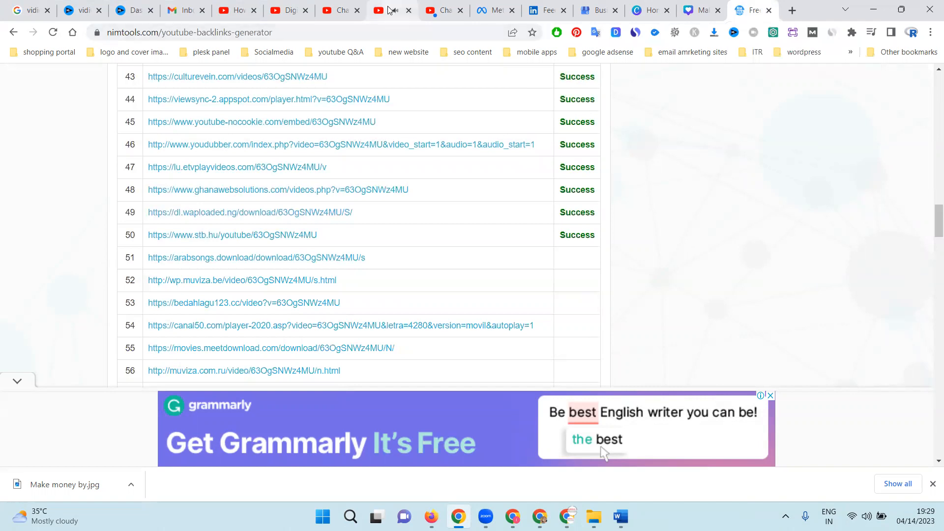
# Return to the premiering video, mute its playback, and switch to the channel's Videos page.
pyautogui.click(390, 10)
pyautogui.scroll(1, 269, 133)
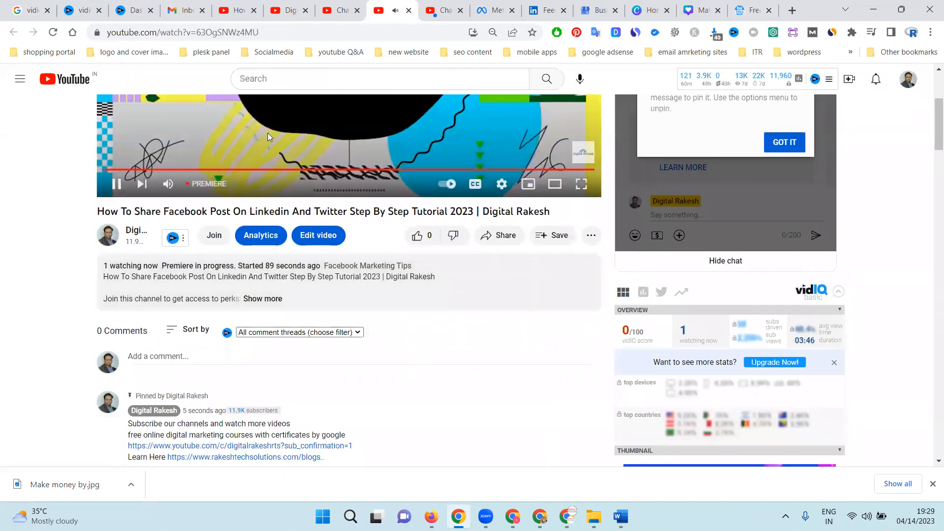
pyautogui.scroll(3, 268, 133)
pyautogui.click(167, 334)
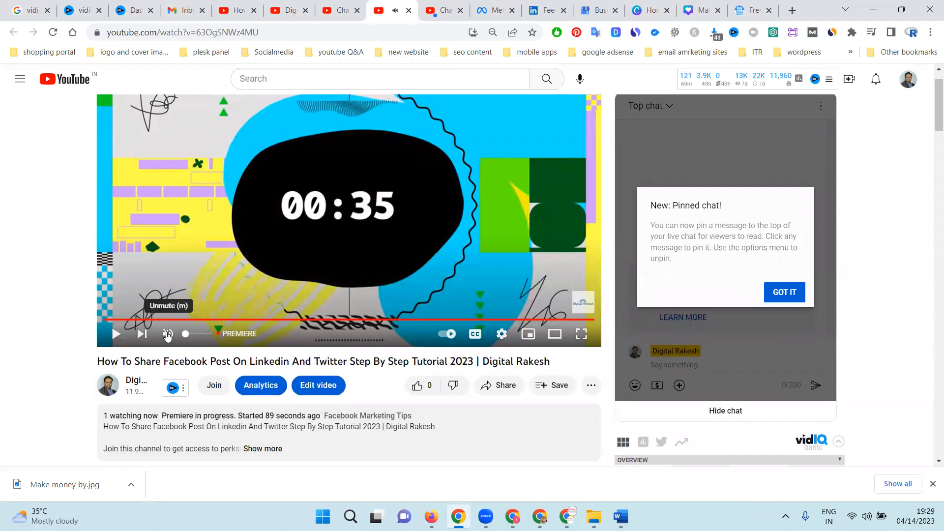
pyautogui.click(286, 10)
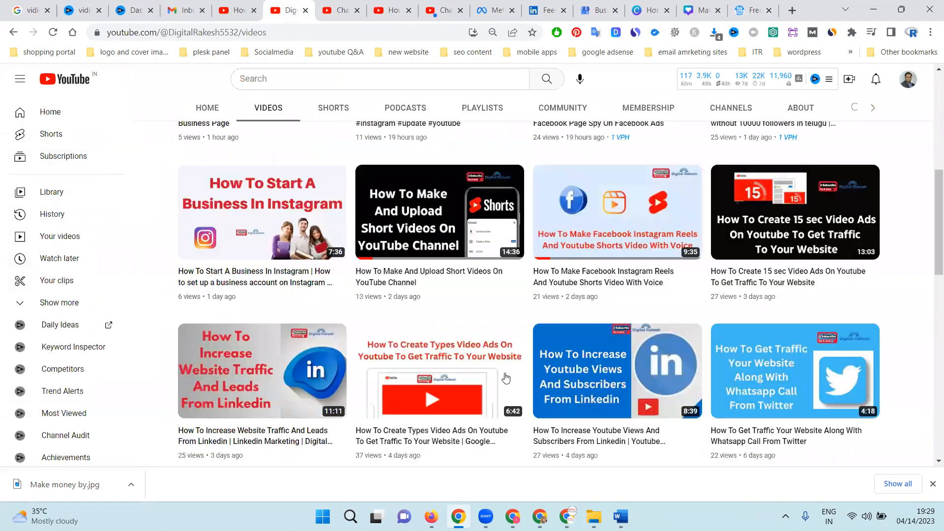